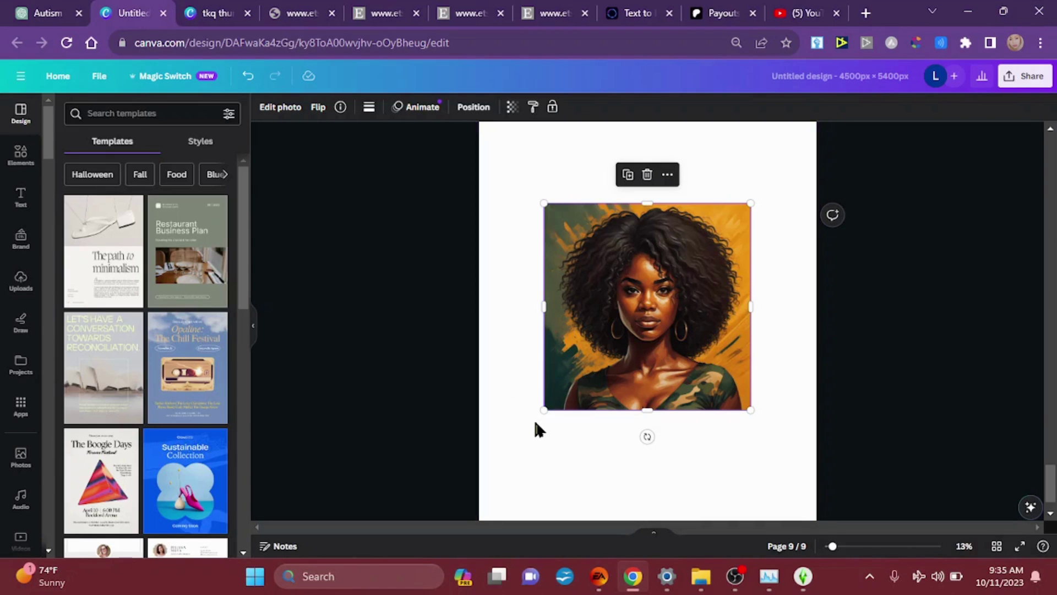
Add a text box over the portrait on page 9, move it down over the image's lower part, and select its placeholder text
{"action": "key", "text": "t"}
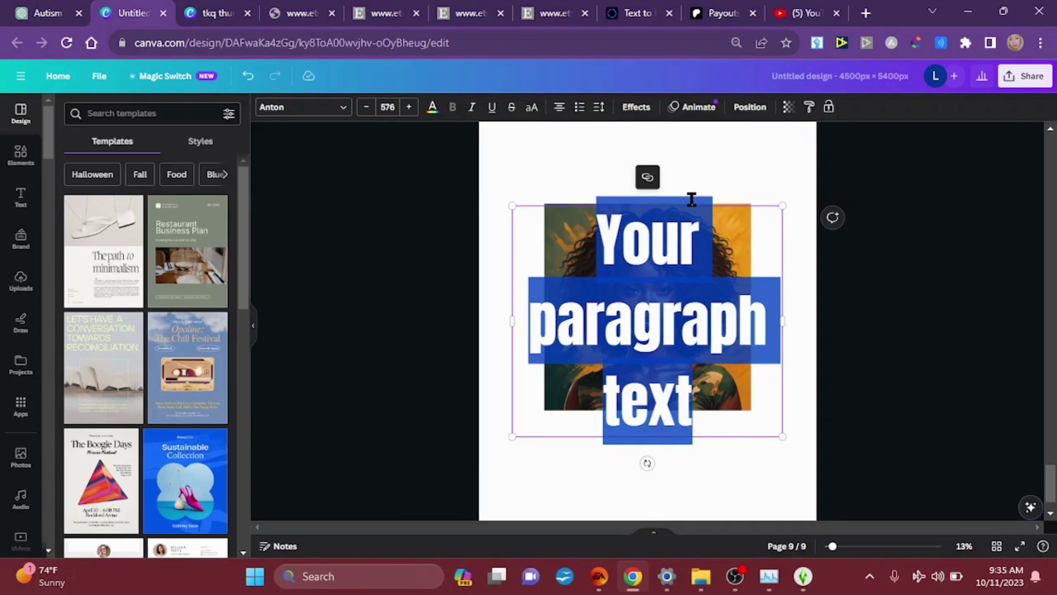
{"action": "left_click_drag", "start_coordinate": [692, 201], "coordinate": [685, 226]}
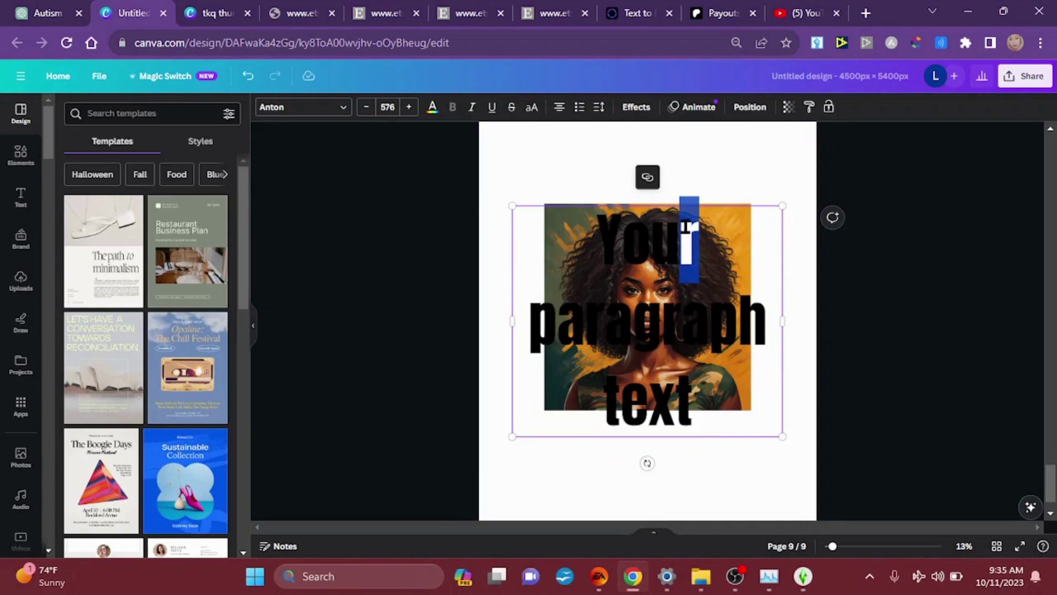
{"action": "left_click", "coordinate": [703, 463]}
{"action": "left_click_drag", "start_coordinate": [665, 354], "coordinate": [685, 452]}
{"action": "triple_click", "coordinate": [685, 452]}
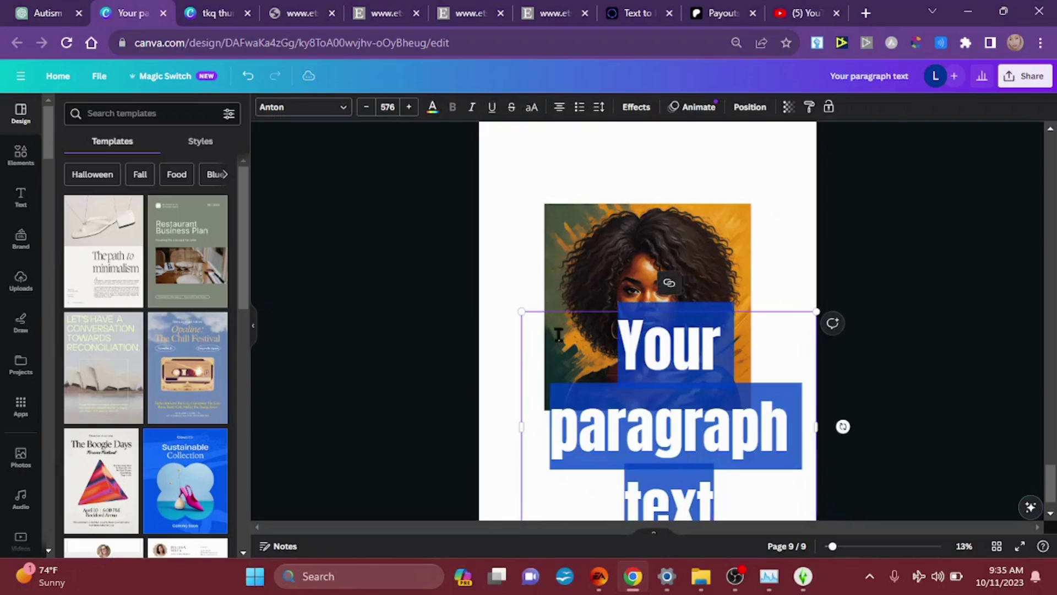
Recolor the placeholder text with green #495036 sampled from the camouflage shirt, and select its hex code
{"action": "left_click", "coordinate": [432, 107]}
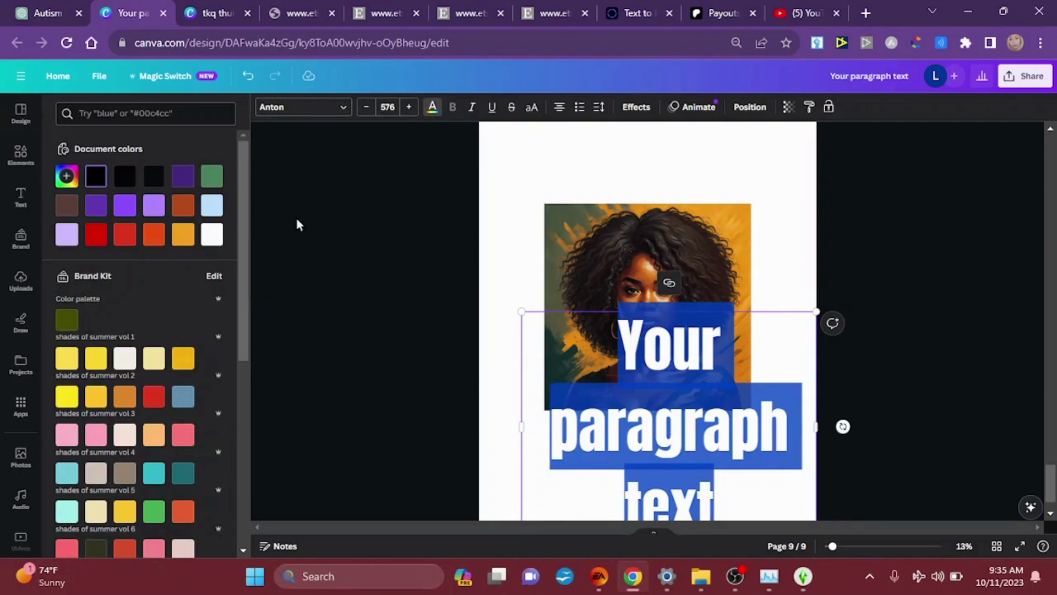
{"action": "left_click", "coordinate": [67, 176]}
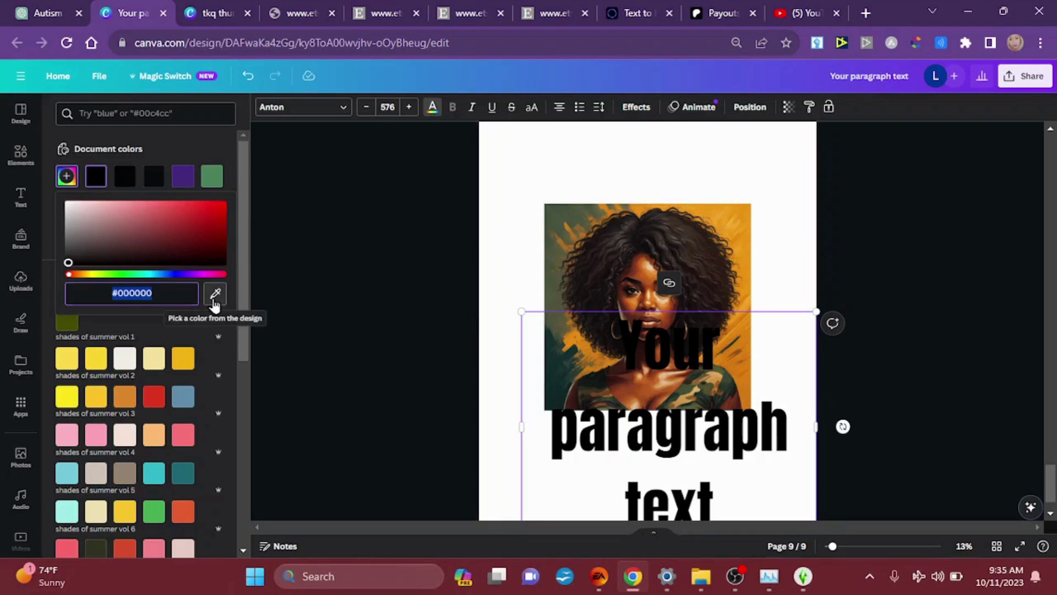
{"action": "left_click", "coordinate": [214, 296]}
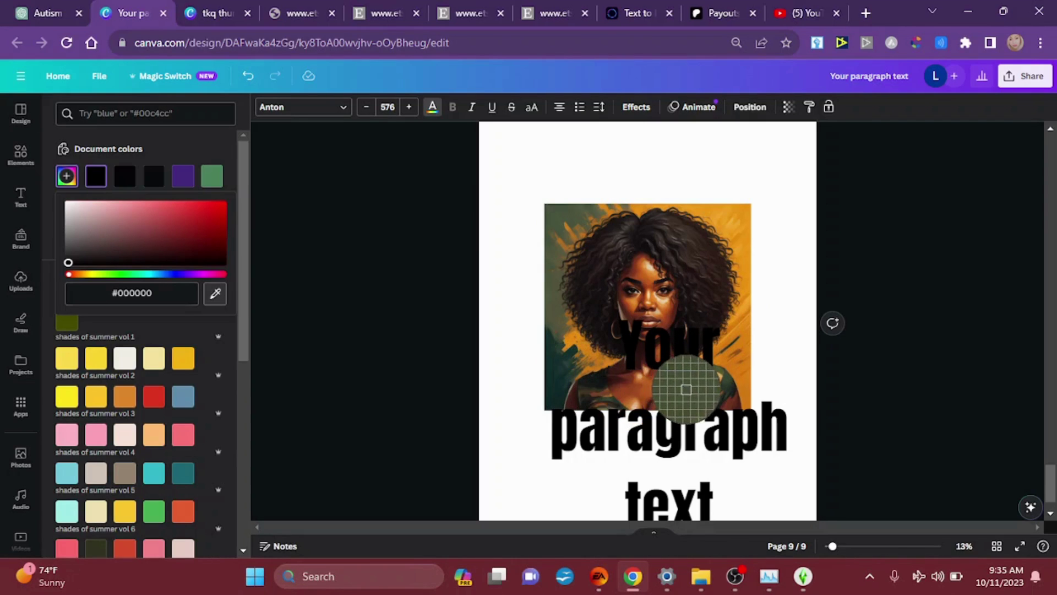
{"action": "key", "text": "Escape"}
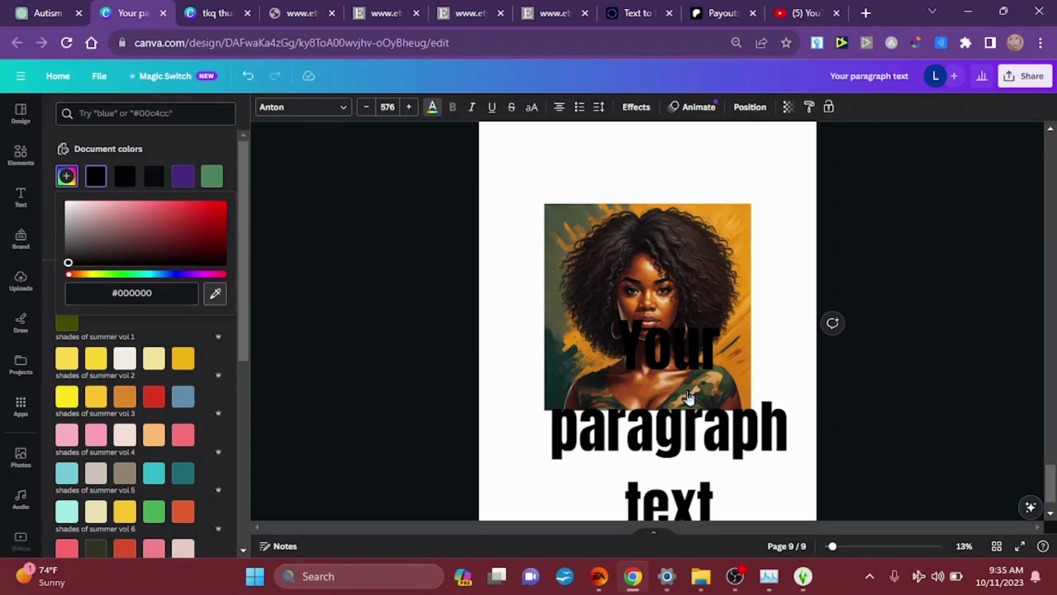
{"action": "left_click", "coordinate": [688, 396]}
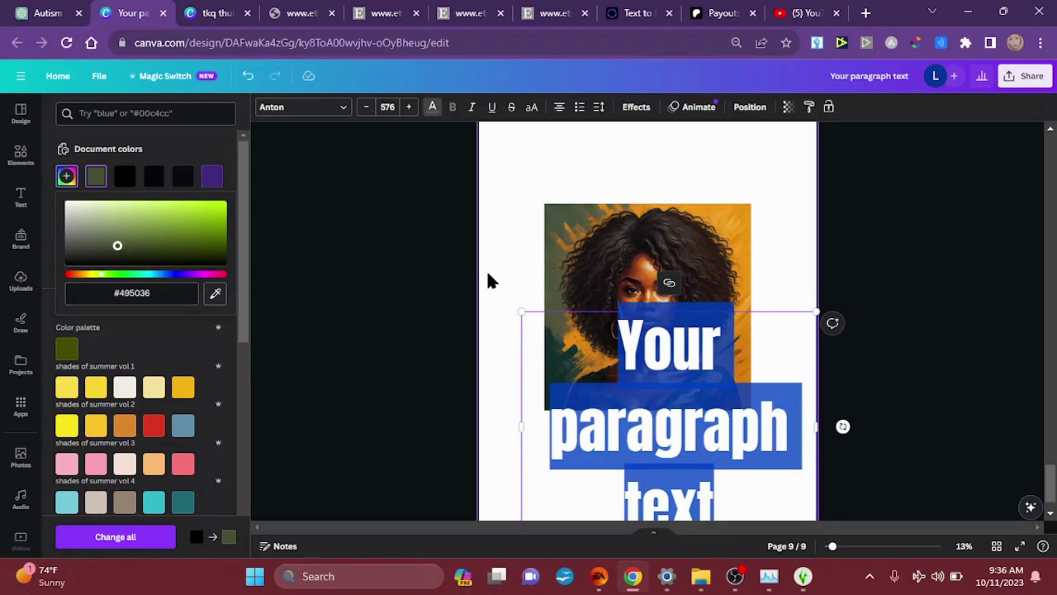
{"action": "left_click", "coordinate": [132, 293]}
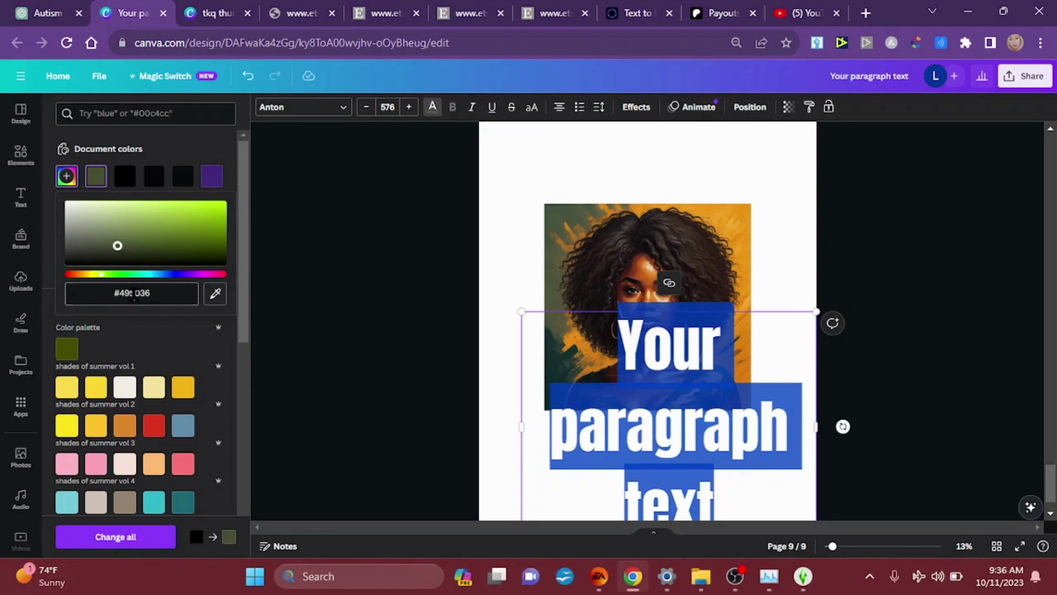
{"action": "triple_click", "coordinate": [132, 293]}
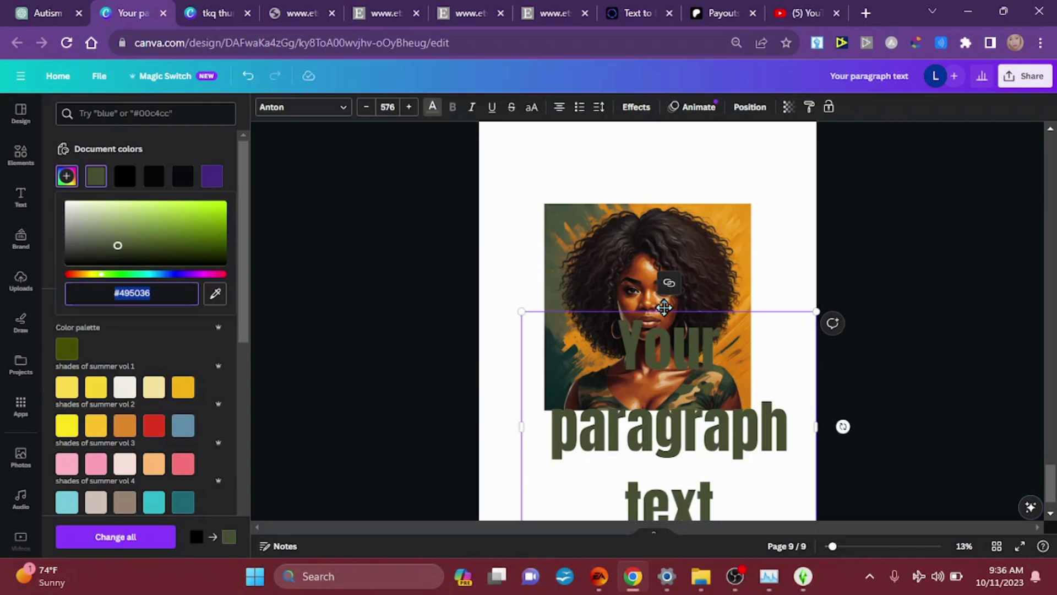
Widen the text box so the placeholder wraps onto two lines, and shift it down over the portrait's lower edge
{"action": "left_click_drag", "start_coordinate": [664, 308], "coordinate": [590, 344]}
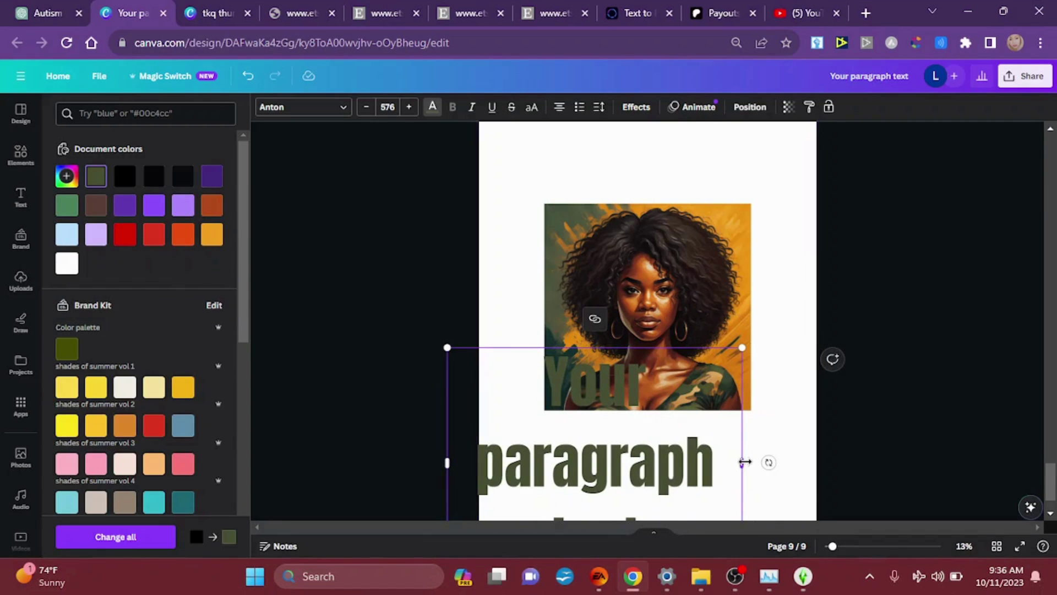
{"action": "left_click_drag", "start_coordinate": [745, 461], "coordinate": [822, 473]}
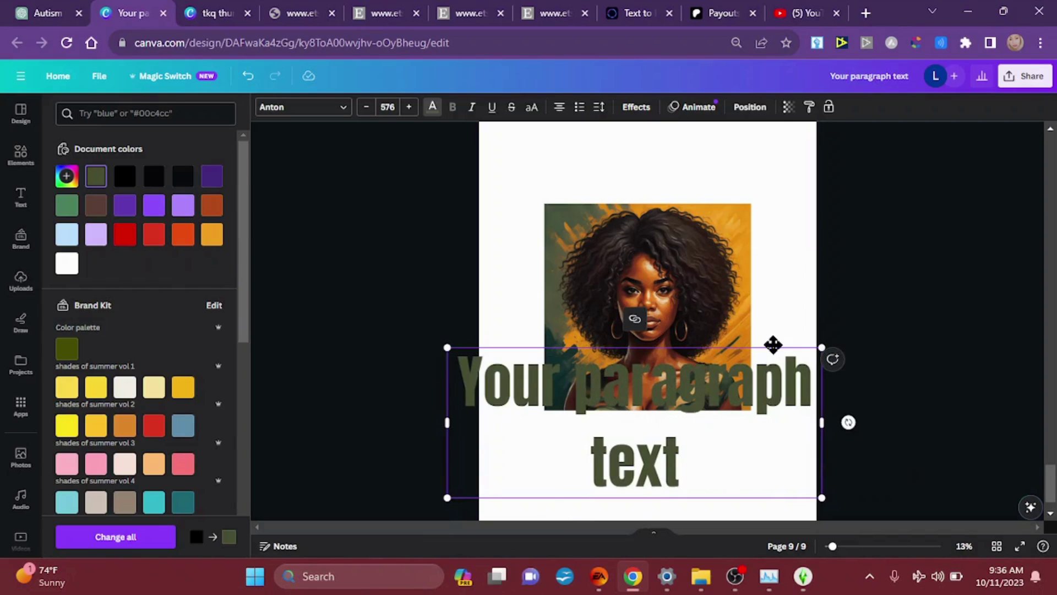
{"action": "left_click_drag", "start_coordinate": [772, 341], "coordinate": [774, 367]}
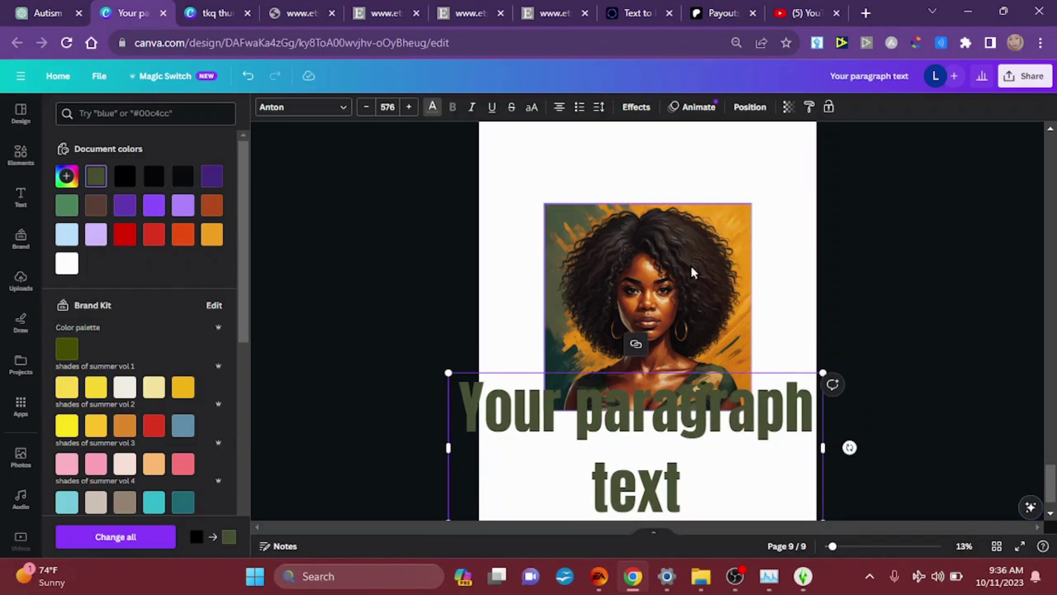
{"action": "key", "text": "Escape"}
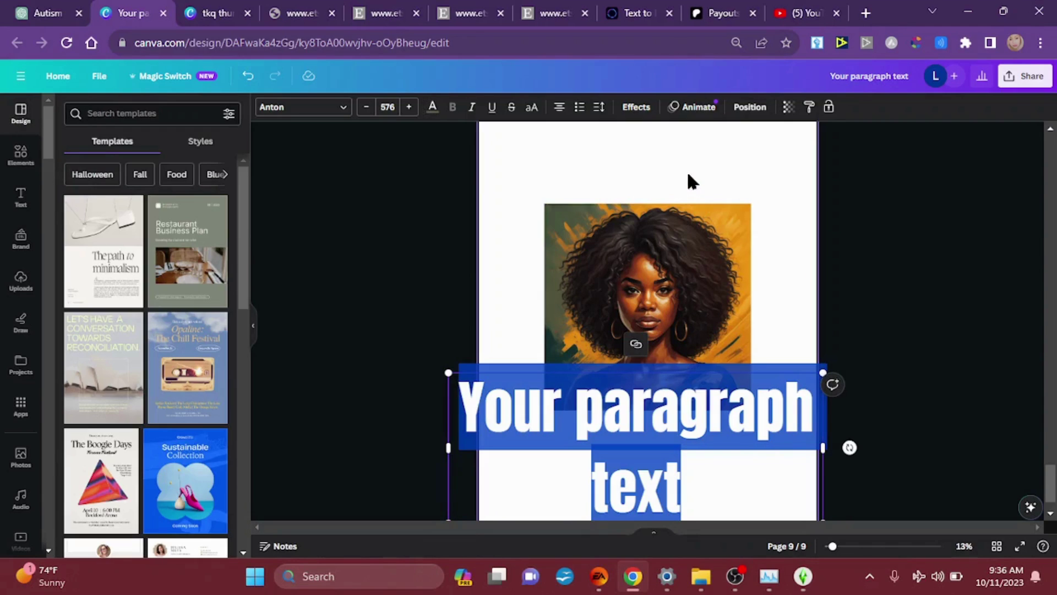
Move the portrait higher on the page and place the text box directly beneath it
{"action": "left_click", "coordinate": [774, 213]}
{"action": "left_click_drag", "start_coordinate": [676, 302], "coordinate": [672, 242]}
{"action": "left_click", "coordinate": [734, 417]}
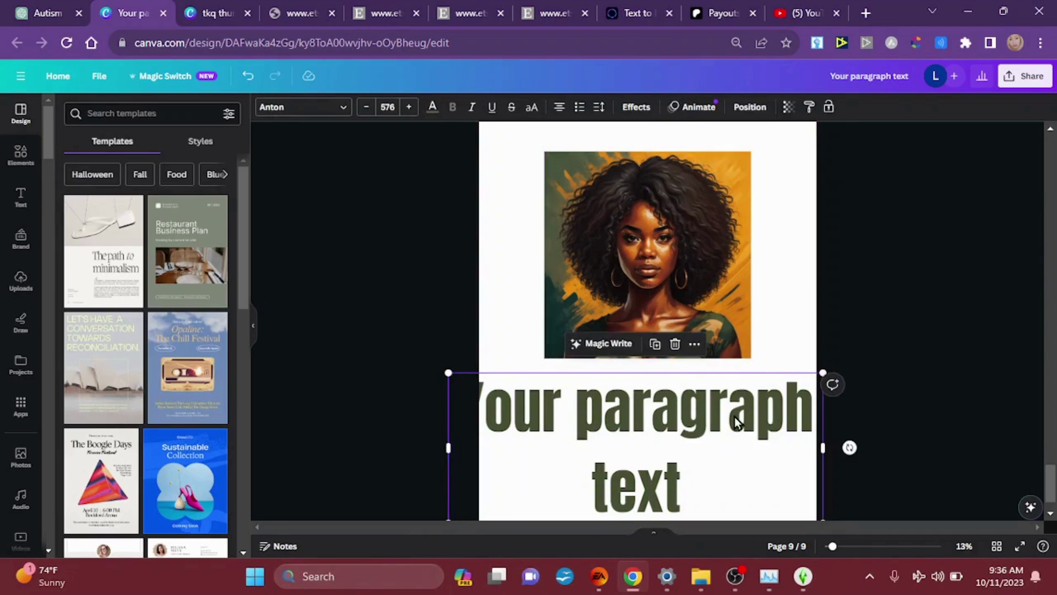
{"action": "left_click_drag", "start_coordinate": [735, 417], "coordinate": [734, 400]}
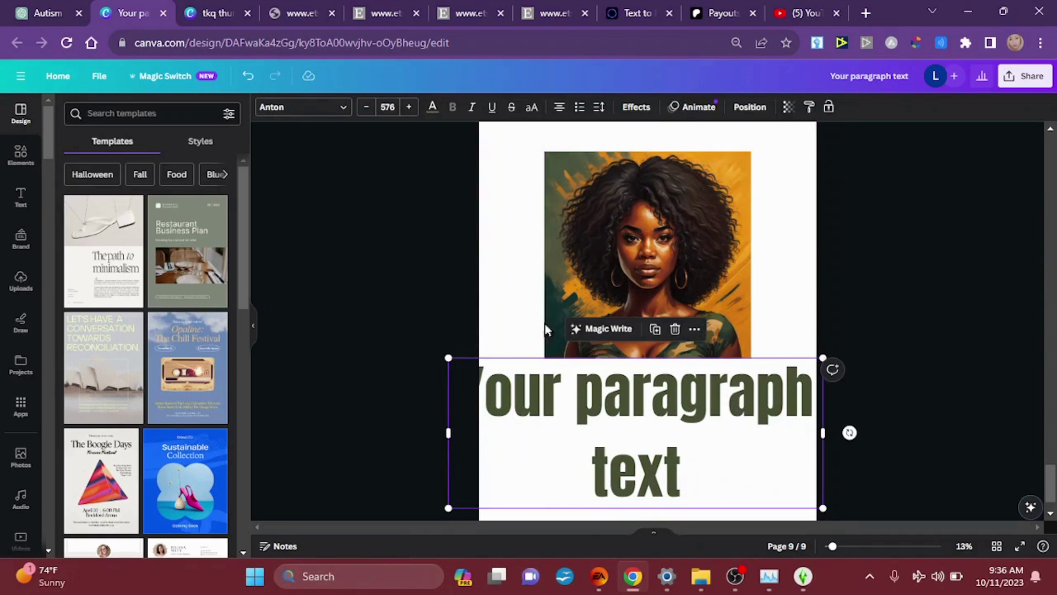
Recolor the text with dark green #363E2F sampled from the portrait's lower background, and select its hex code
{"action": "left_click", "coordinate": [432, 108]}
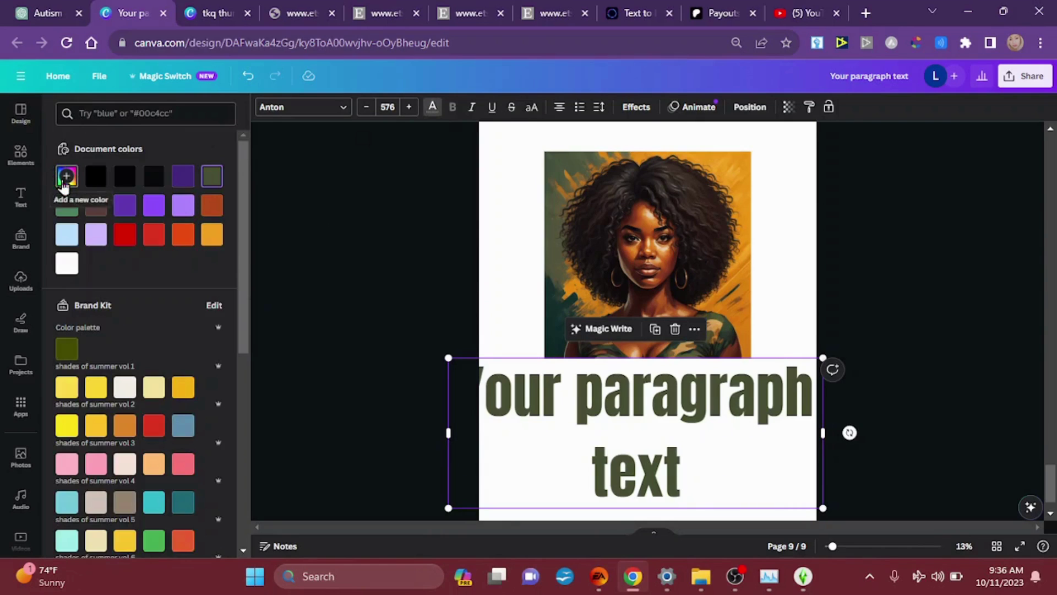
{"action": "left_click", "coordinate": [66, 176]}
{"action": "left_click", "coordinate": [215, 295]}
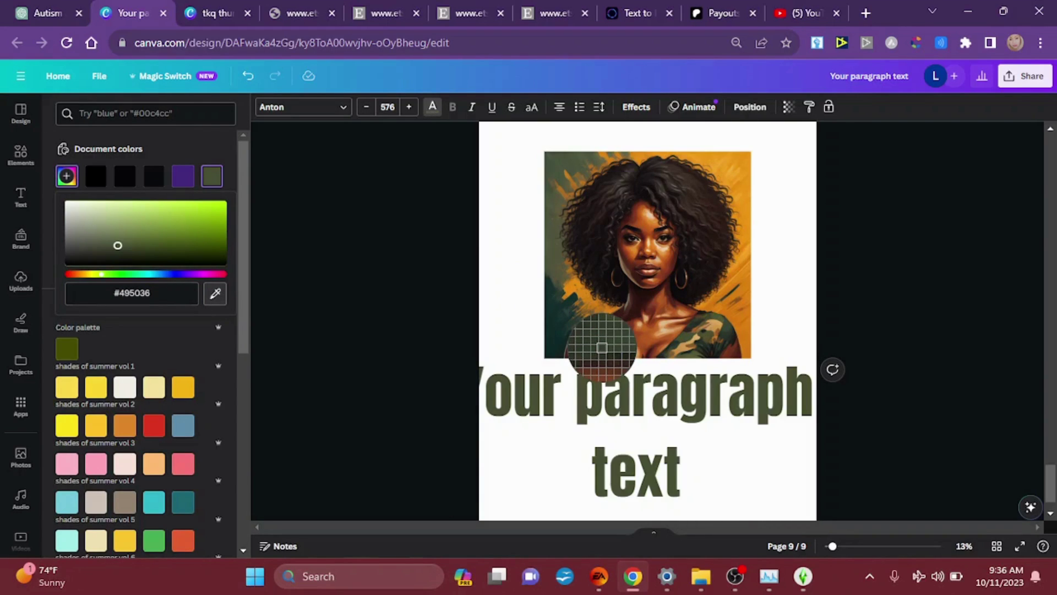
{"action": "left_click", "coordinate": [601, 347]}
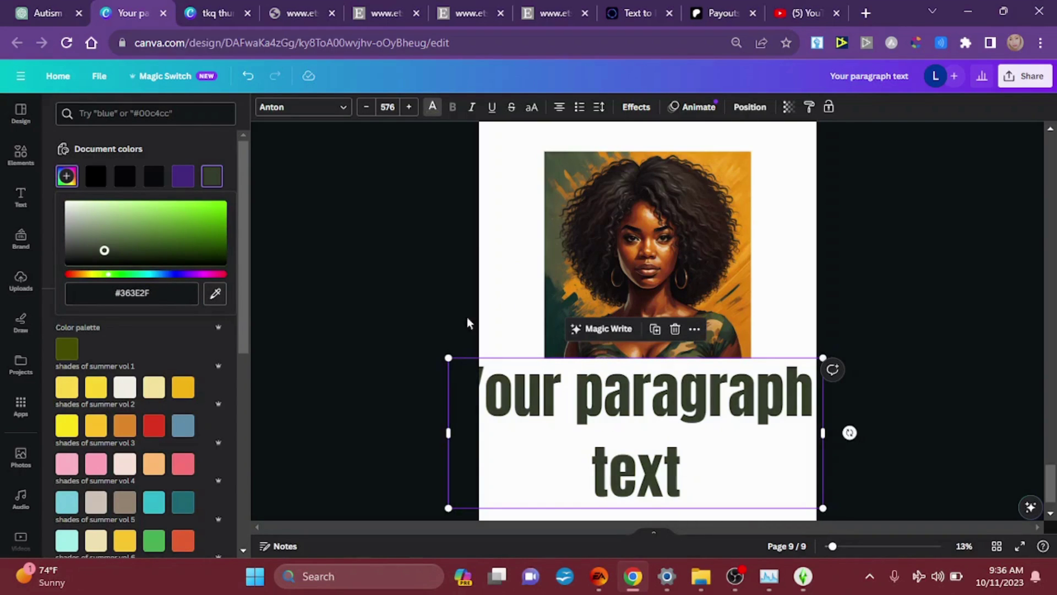
{"action": "left_click", "coordinate": [142, 290]}
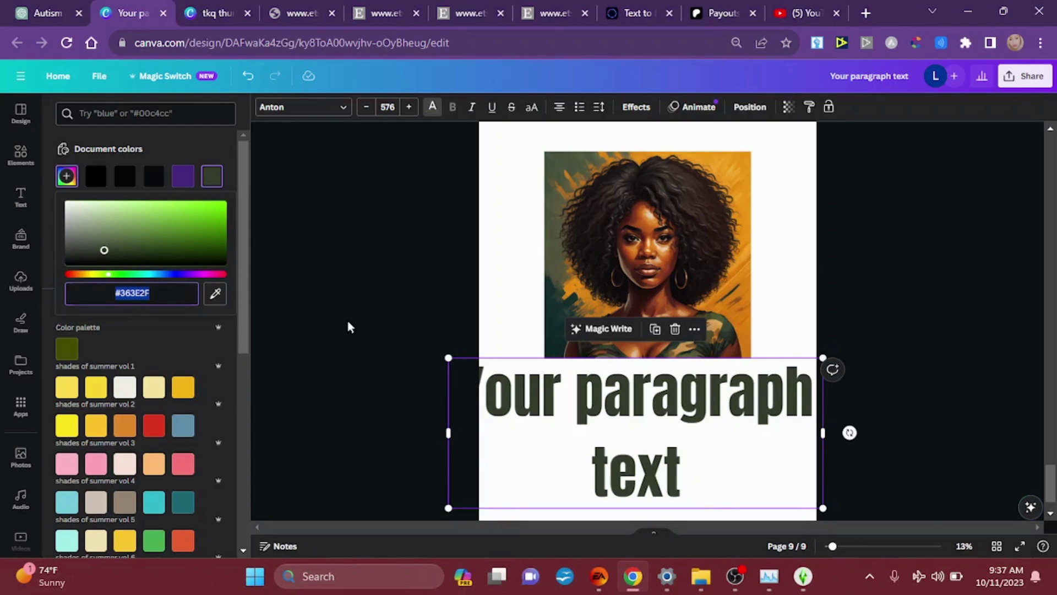
{"action": "key", "text": "Escape"}
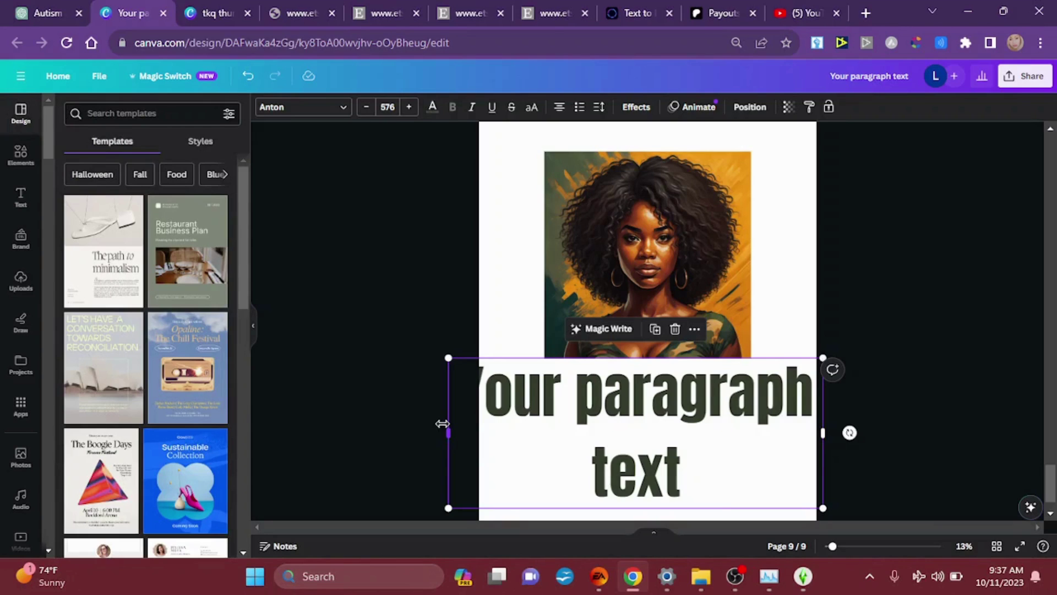
Delete the text box and shrink the portrait to a small thumbnail toward its upper-right corner
{"action": "key", "text": "Delete"}
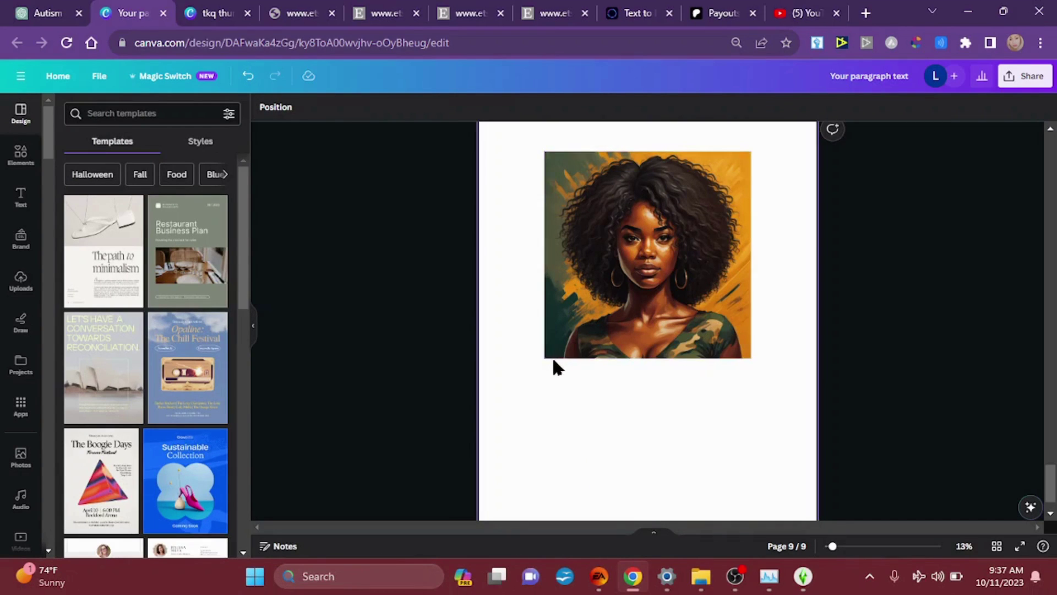
{"action": "scroll", "coordinate": [589, 319], "scroll_direction": "down", "scroll_amount": 1}
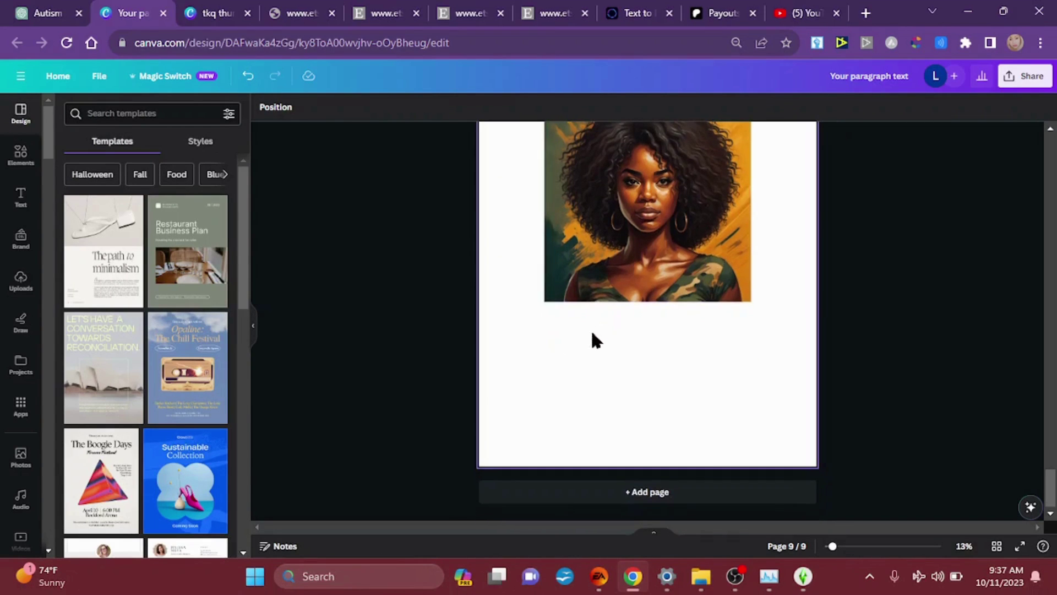
{"action": "left_click", "coordinate": [547, 299]}
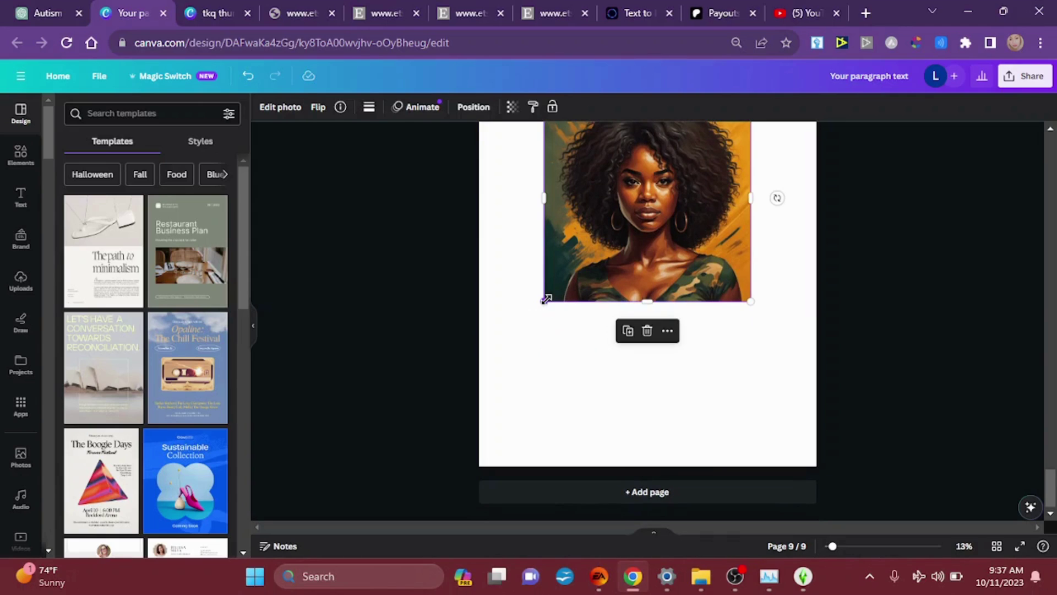
{"action": "left_click_drag", "start_coordinate": [556, 291], "coordinate": [692, 189]}
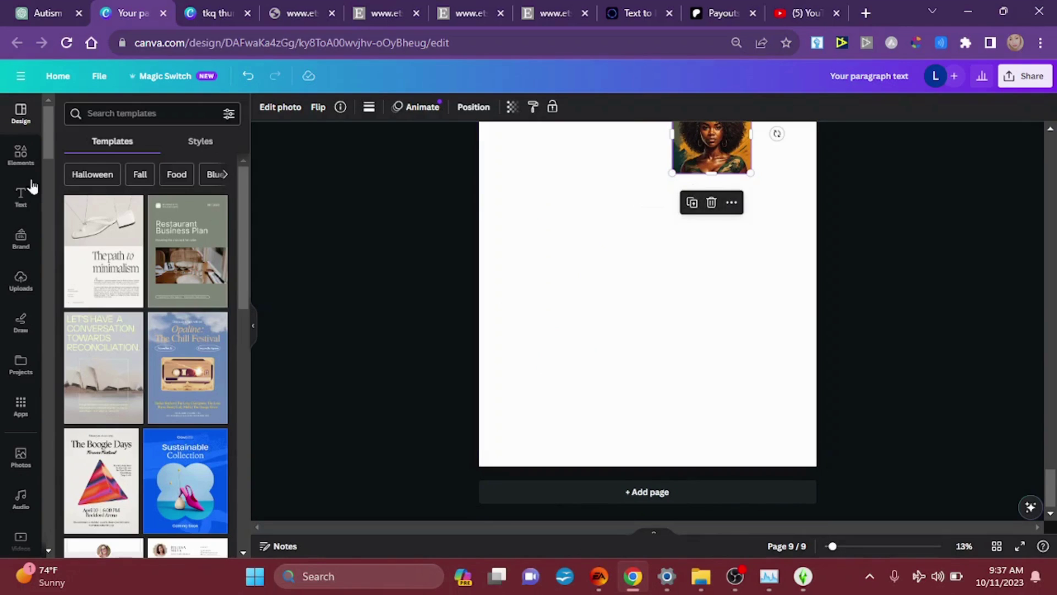
Search the Canva apps for "shade" and open the Shade app
{"action": "left_click", "coordinate": [24, 414]}
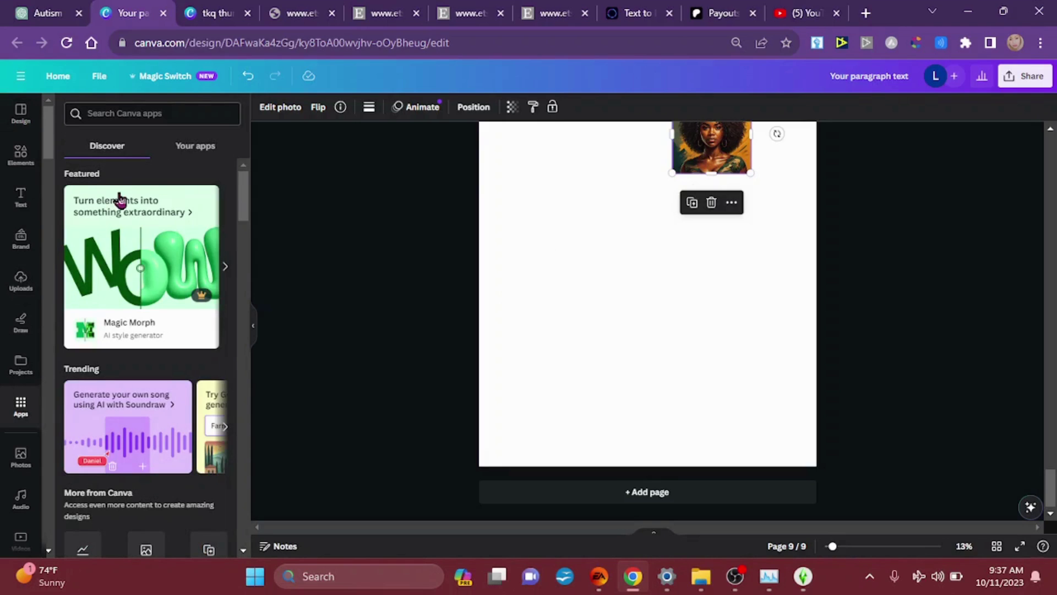
{"action": "left_click", "coordinate": [128, 115]}
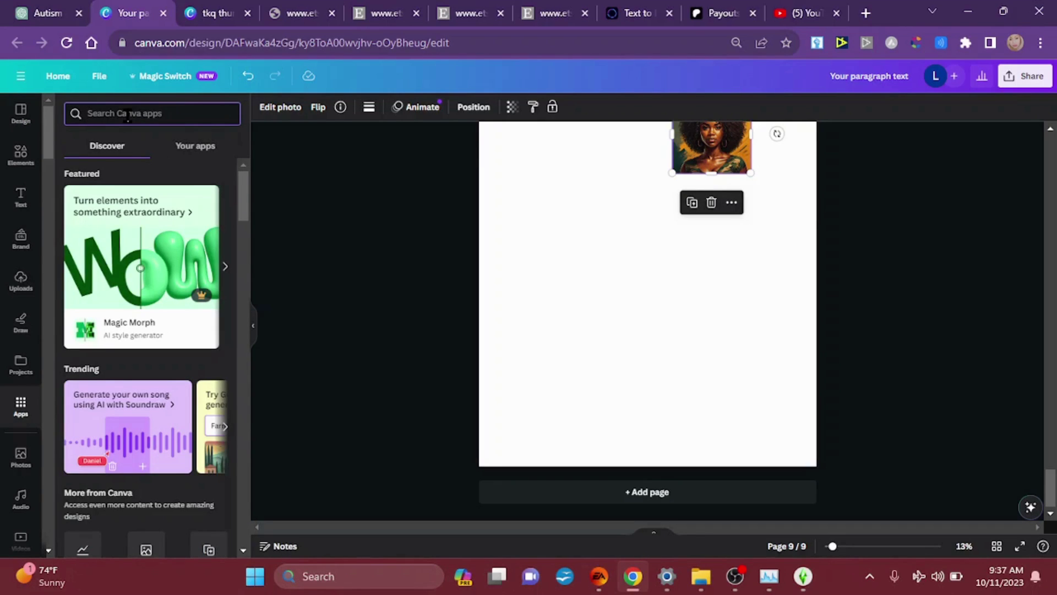
{"action": "type", "text": "shade"}
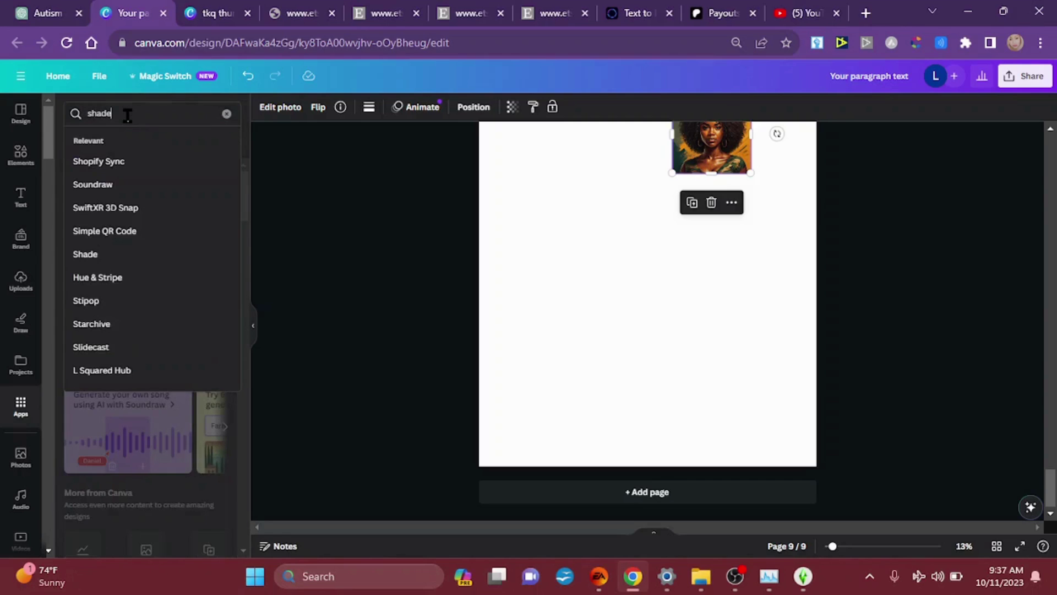
{"action": "key", "text": "Return"}
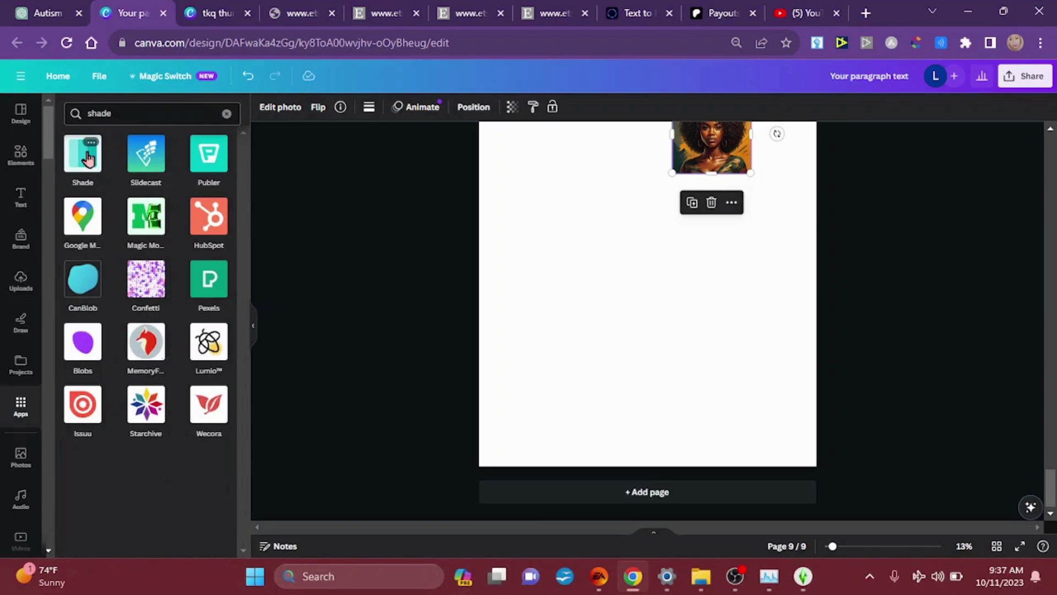
{"action": "left_click", "coordinate": [87, 157]}
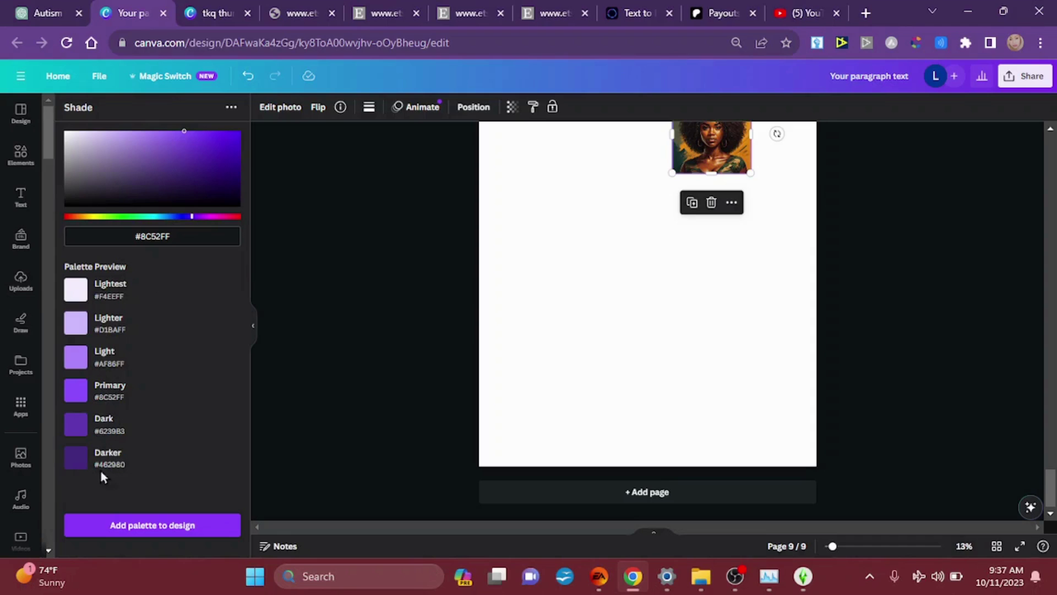
Set the Shade palette's base color to #363E2F
{"action": "left_click", "coordinate": [155, 237]}
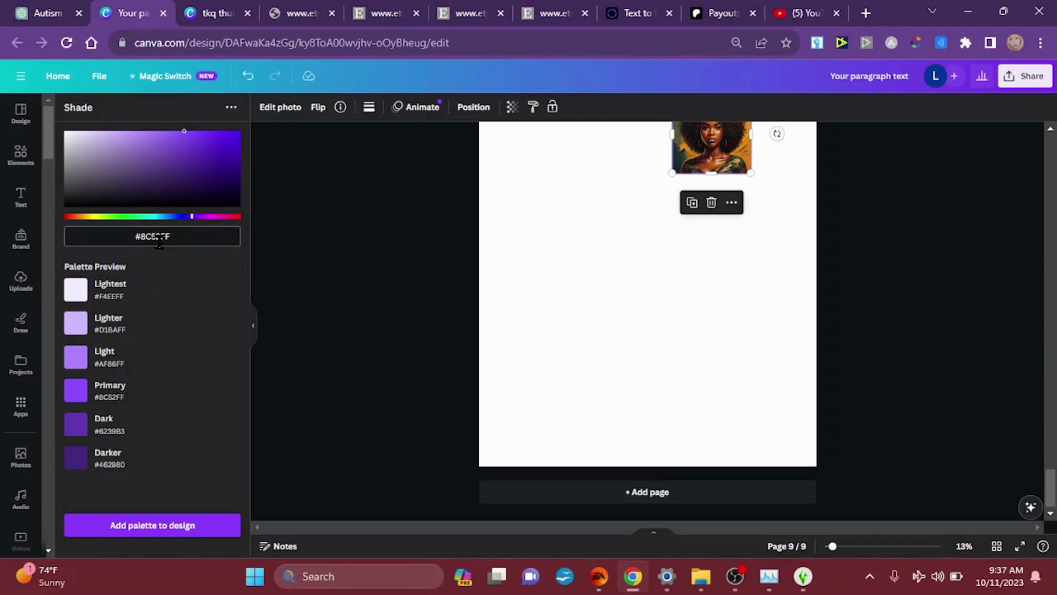
{"action": "double_click", "coordinate": [156, 236]}
{"action": "key", "text": "ctrl+a"}
{"action": "type", "text": "#363E2F"}
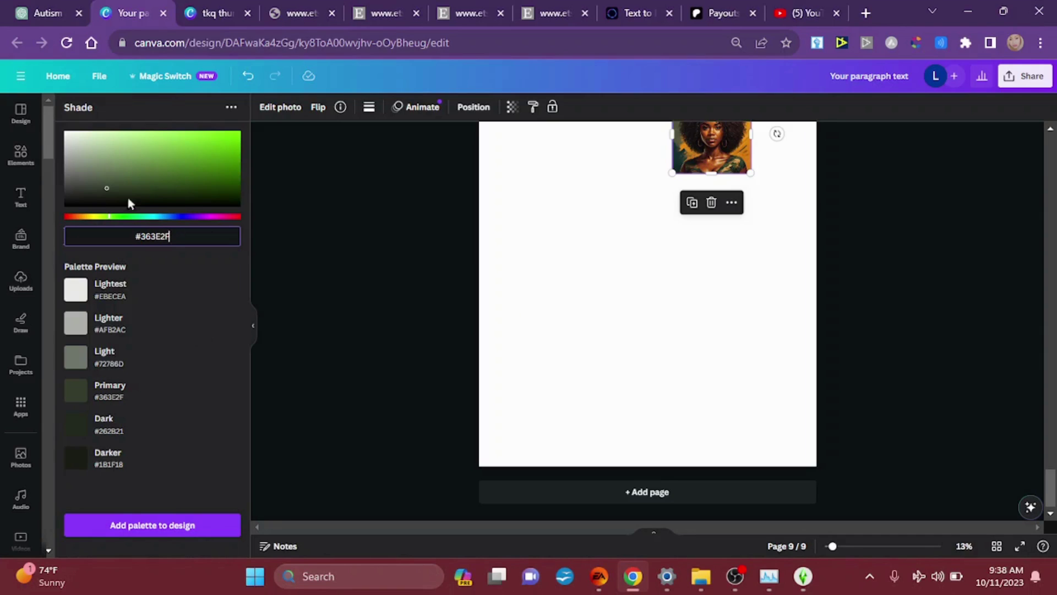
Try other Shade base colors, going from bright green #61CE00 through magenta #CE00CB to crimson #CE0039
{"action": "left_click_drag", "start_coordinate": [164, 160], "coordinate": [253, 147]}
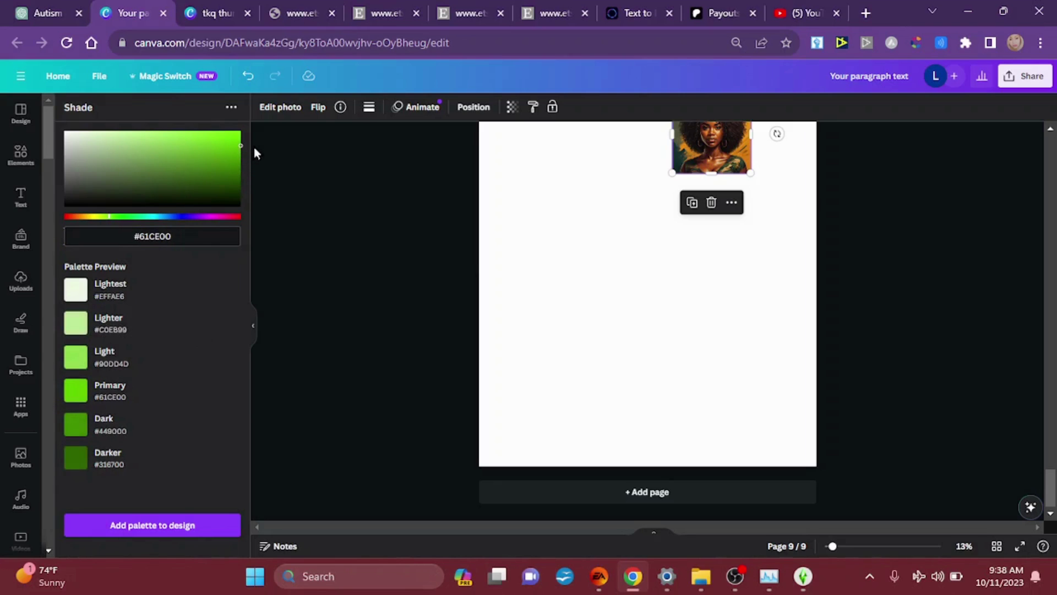
{"action": "left_click", "coordinate": [212, 215]}
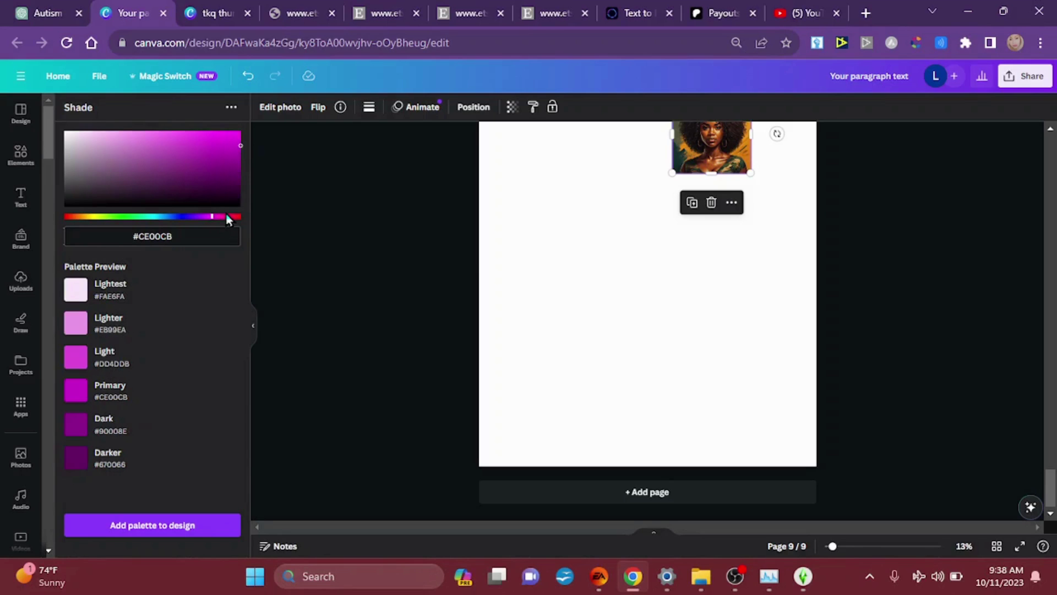
{"action": "left_click", "coordinate": [233, 217]}
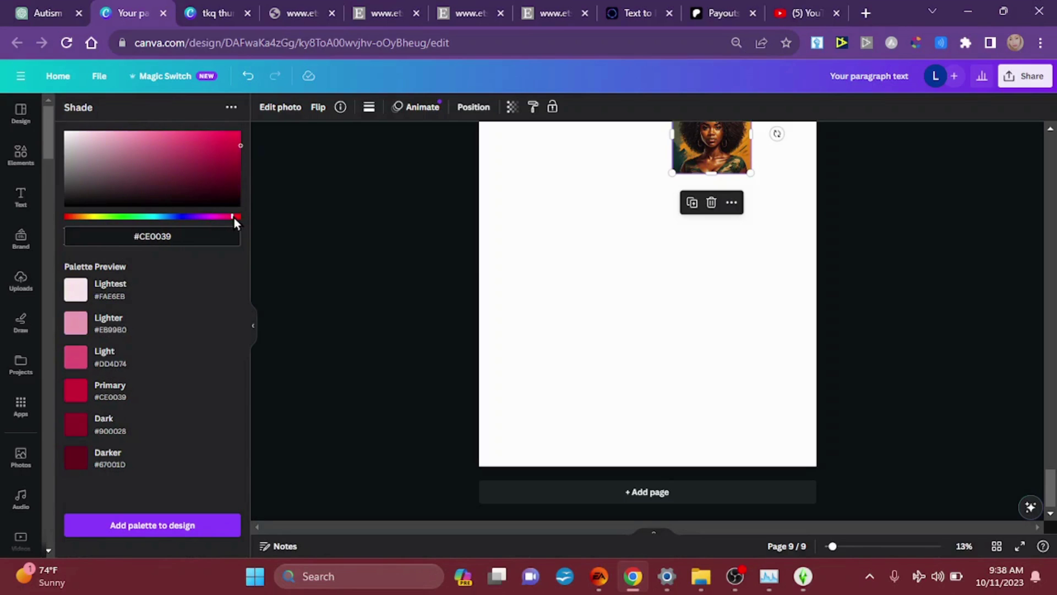
Try other Shade base colors, from cyan #00BECE to muted gray #5C6A6A
{"action": "left_click", "coordinate": [157, 217]}
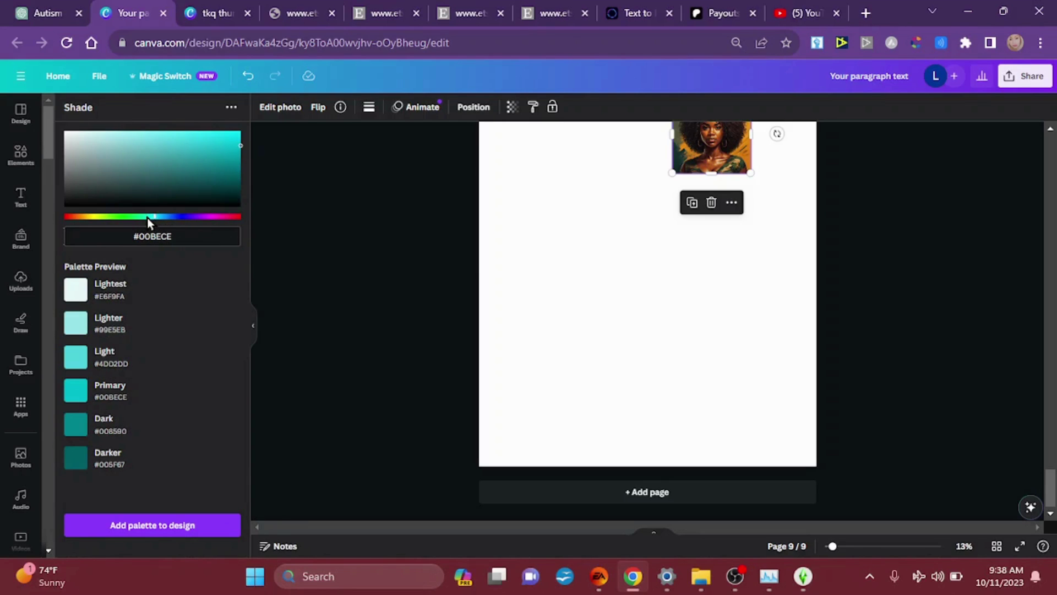
{"action": "left_click", "coordinate": [148, 217]}
{"action": "left_click_drag", "start_coordinate": [116, 170], "coordinate": [89, 177]}
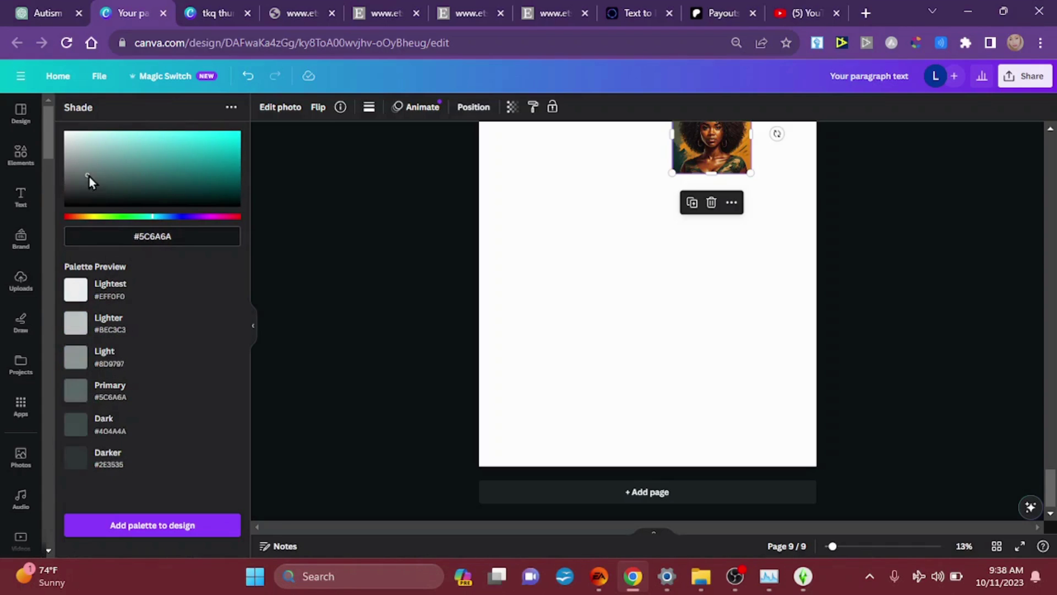
Set the Shade base color to #363E2F and add the resulting palette to the design
{"action": "left_click", "coordinate": [153, 236]}
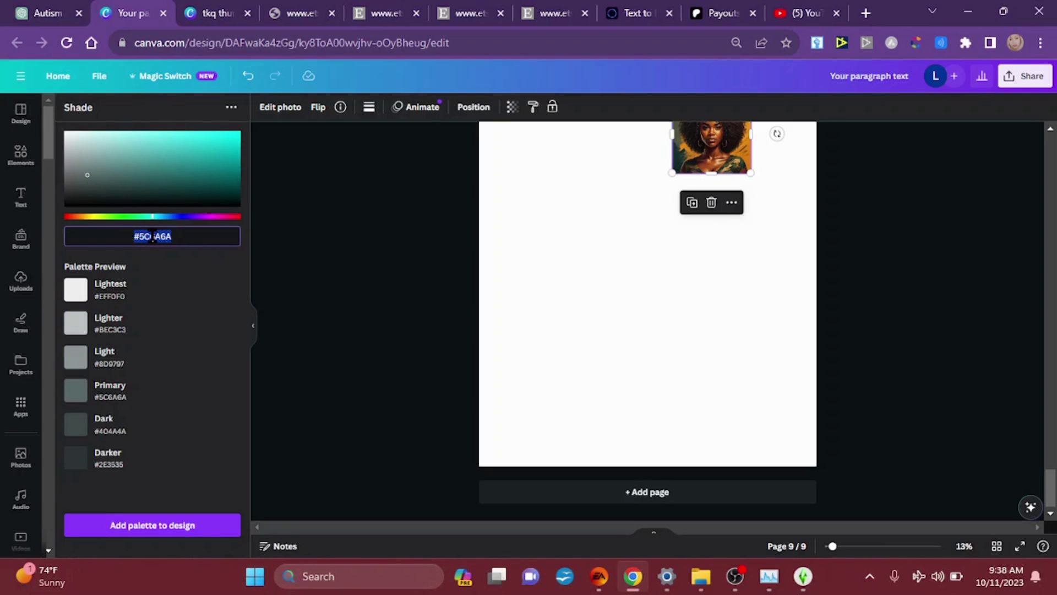
{"action": "type", "text": "#363E2F"}
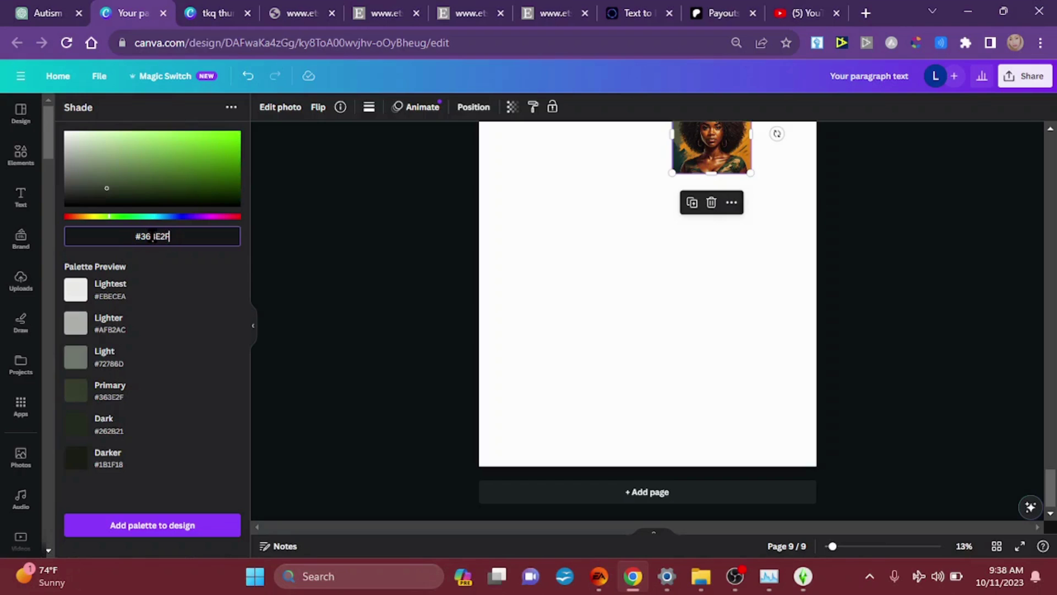
{"action": "left_click", "coordinate": [185, 526]}
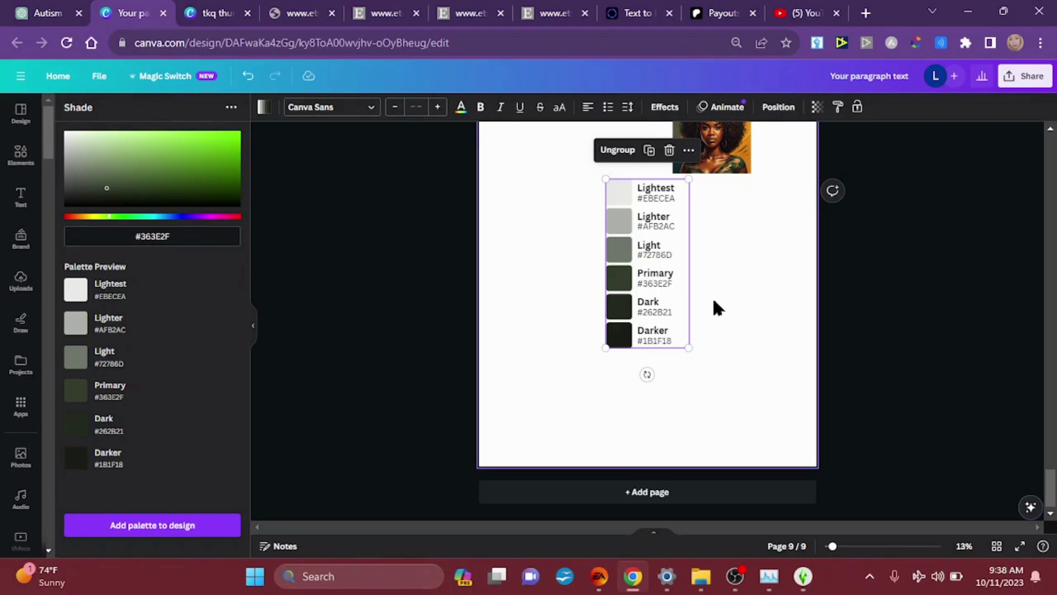
Reposition and enlarge the gray-green palette group on the page, then delete it
{"action": "left_click_drag", "start_coordinate": [660, 303], "coordinate": [590, 342]}
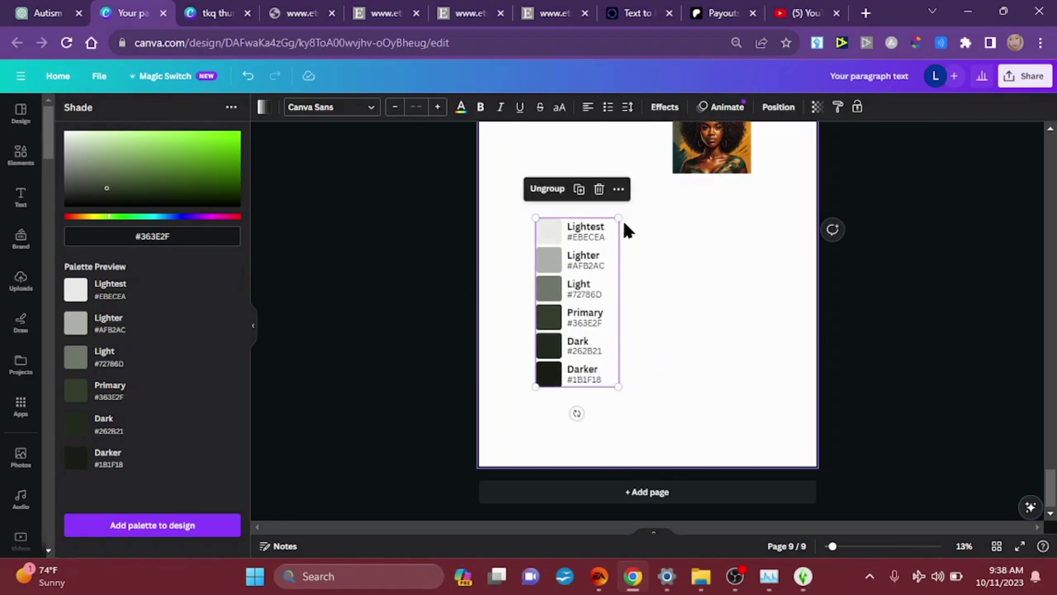
{"action": "left_click_drag", "start_coordinate": [633, 199], "coordinate": [728, 169]}
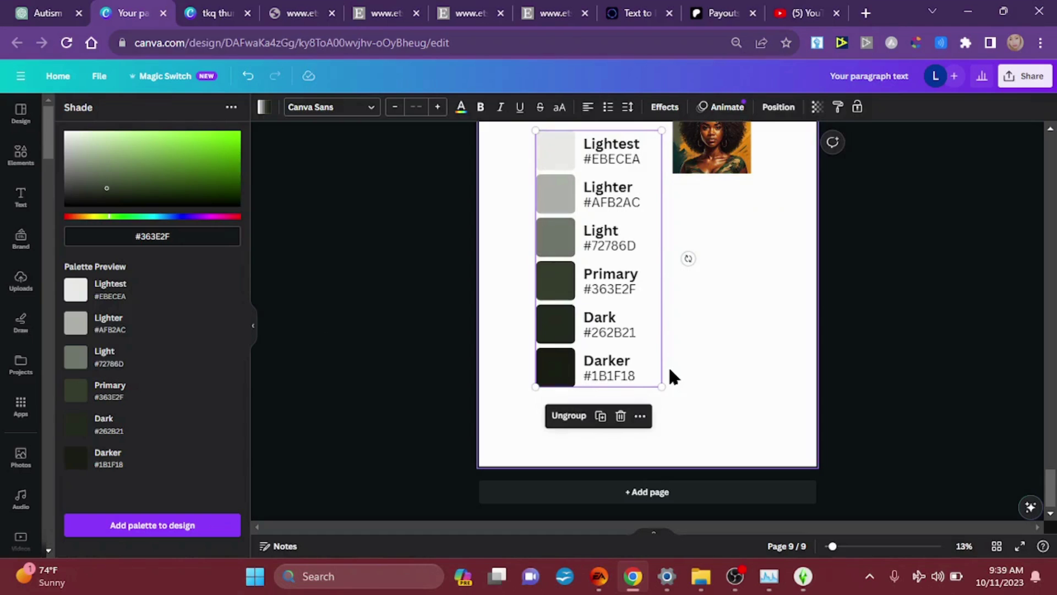
{"action": "key", "text": "Delete"}
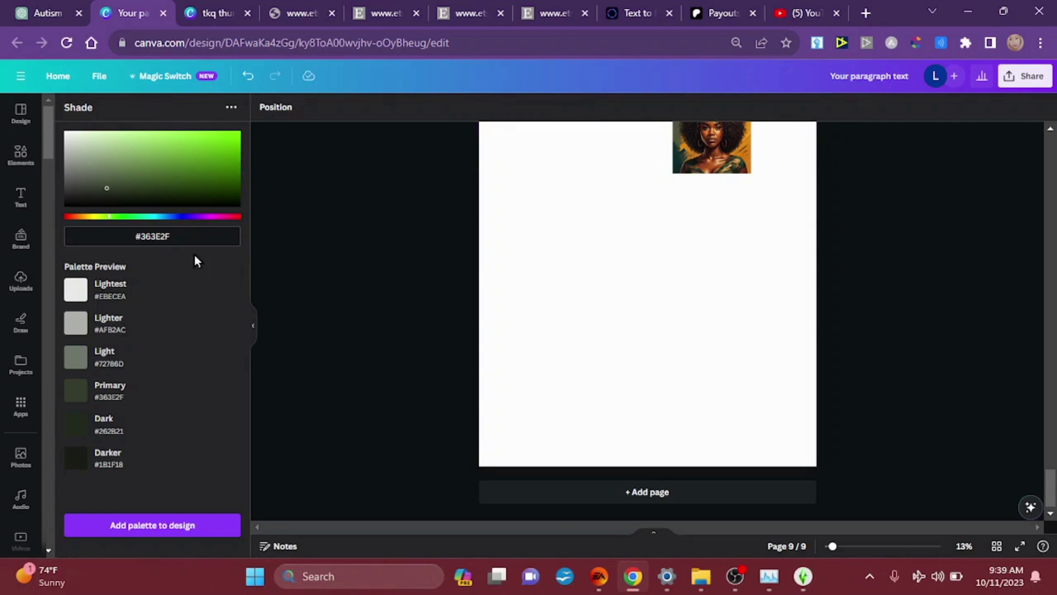
Add a Shade palette based on golden brown #A56B00 to the page and place it toward the left, below the portrait
{"action": "left_click", "coordinate": [79, 216]}
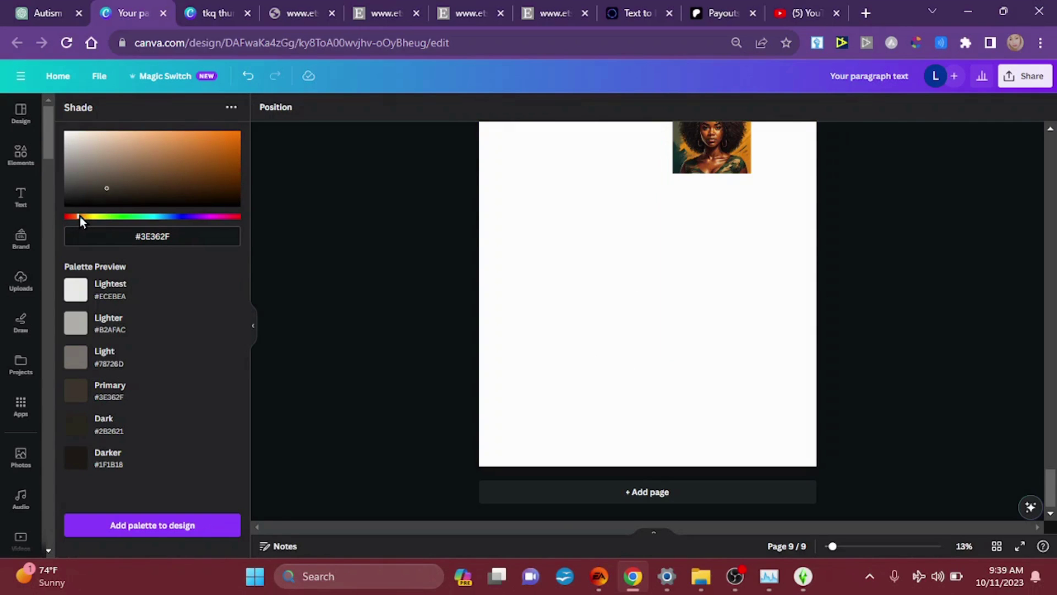
{"action": "left_click_drag", "start_coordinate": [80, 216], "coordinate": [85, 216]}
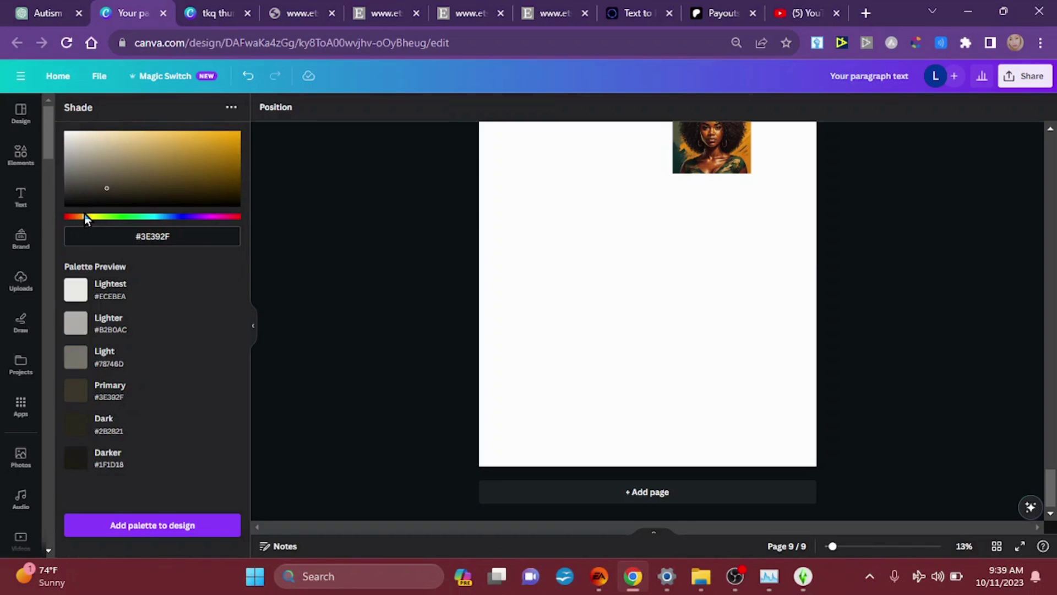
{"action": "left_click_drag", "start_coordinate": [204, 160], "coordinate": [249, 158]}
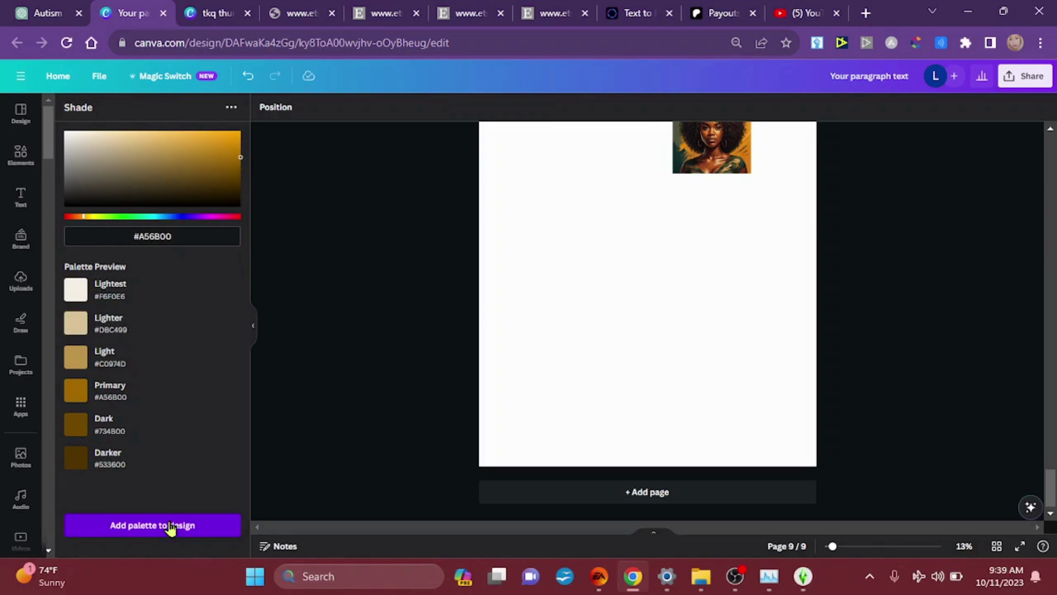
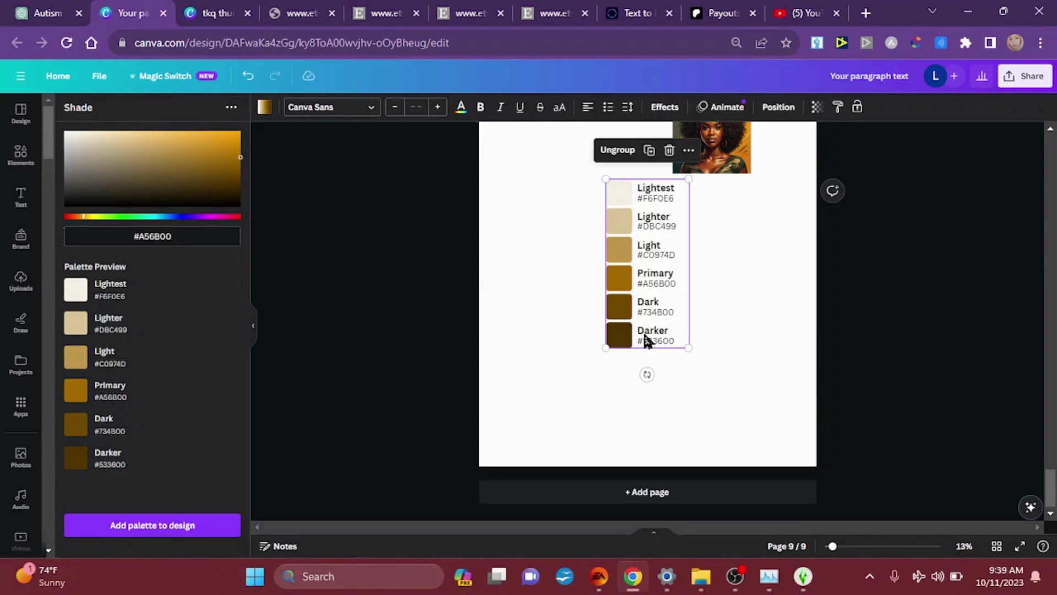
{"action": "left_click_drag", "start_coordinate": [672, 275], "coordinate": [619, 307]}
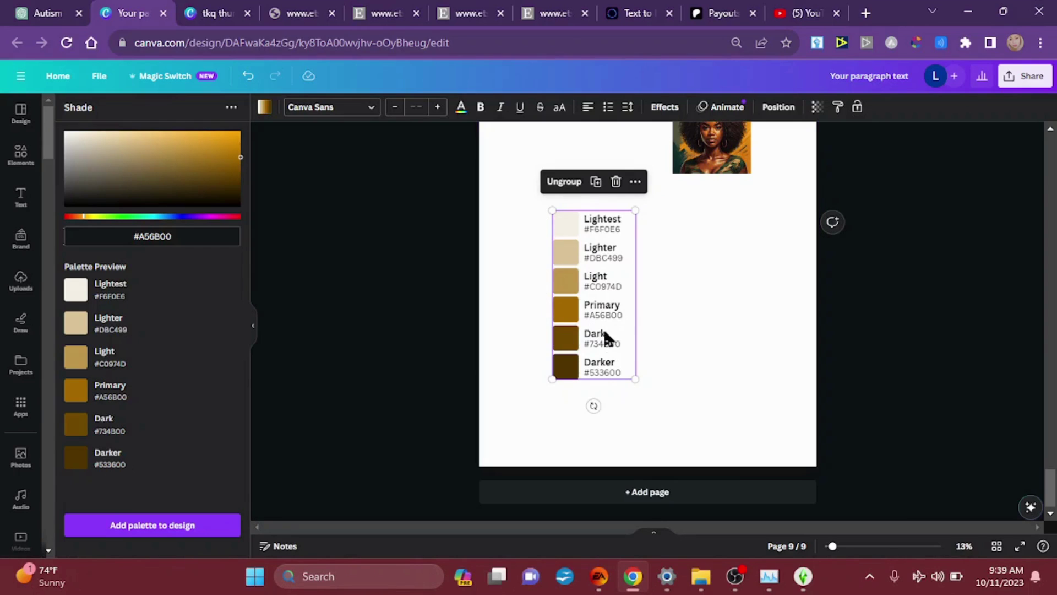
Ungroup the golden-brown palette and delete all its shade names and hex codes, keeping only the color swatches
{"action": "left_click", "coordinate": [566, 185]}
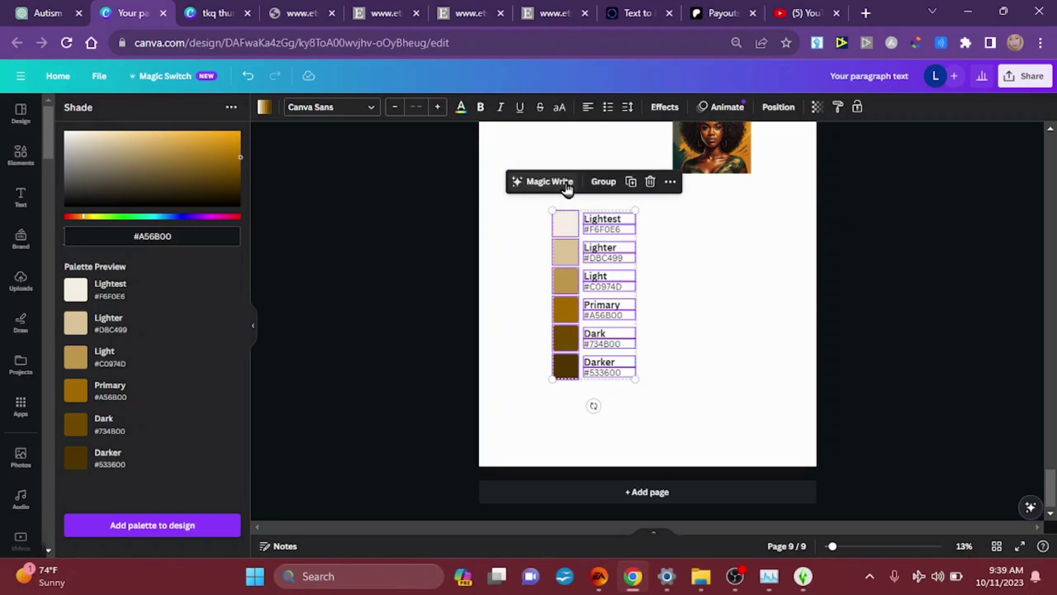
{"action": "left_click", "coordinate": [697, 308]}
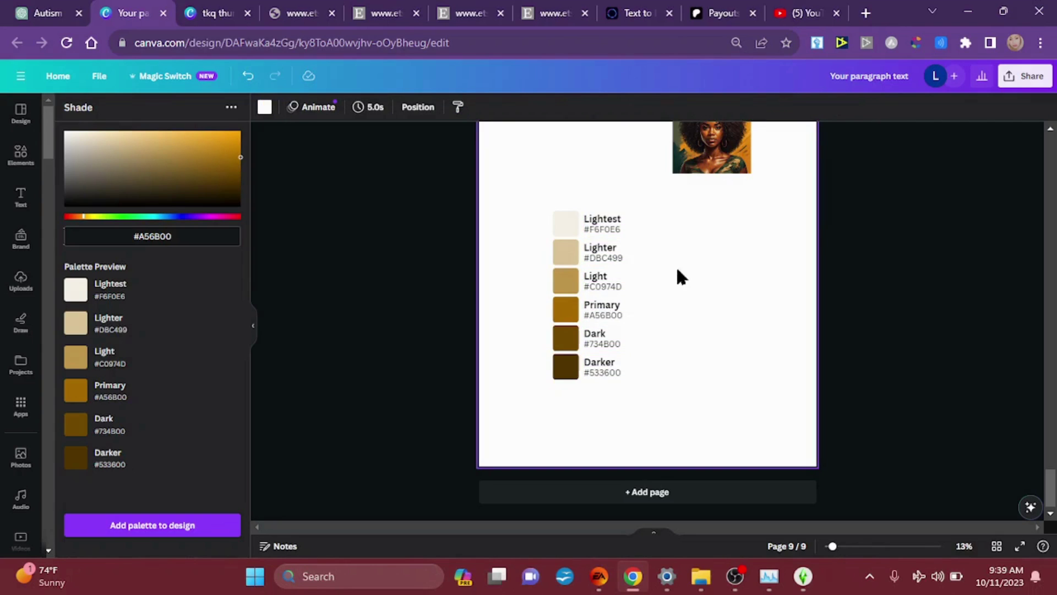
{"action": "left_click_drag", "start_coordinate": [655, 217], "coordinate": [617, 384]}
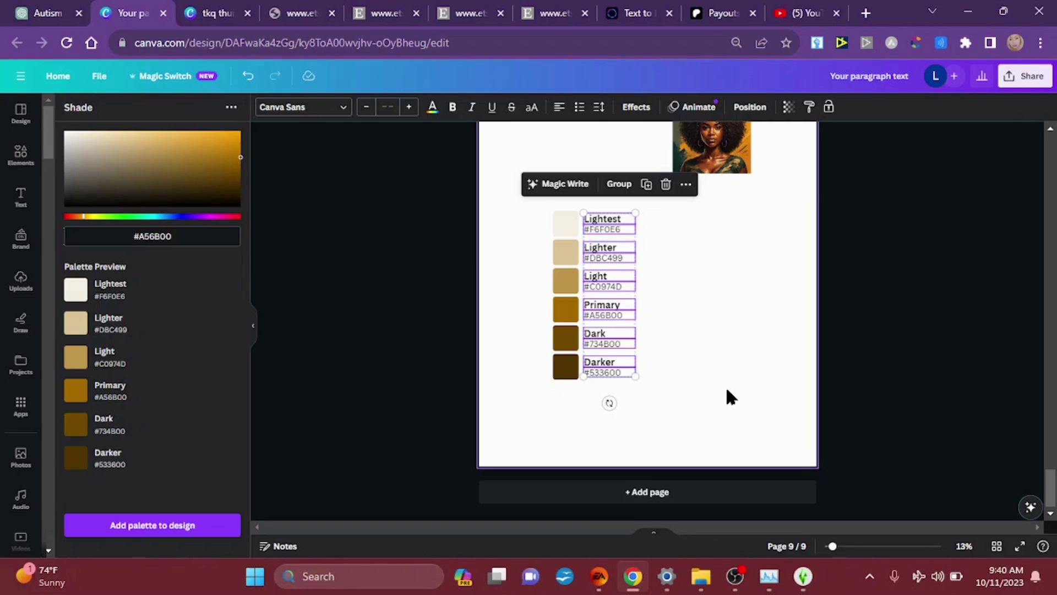
{"action": "key", "text": "Delete"}
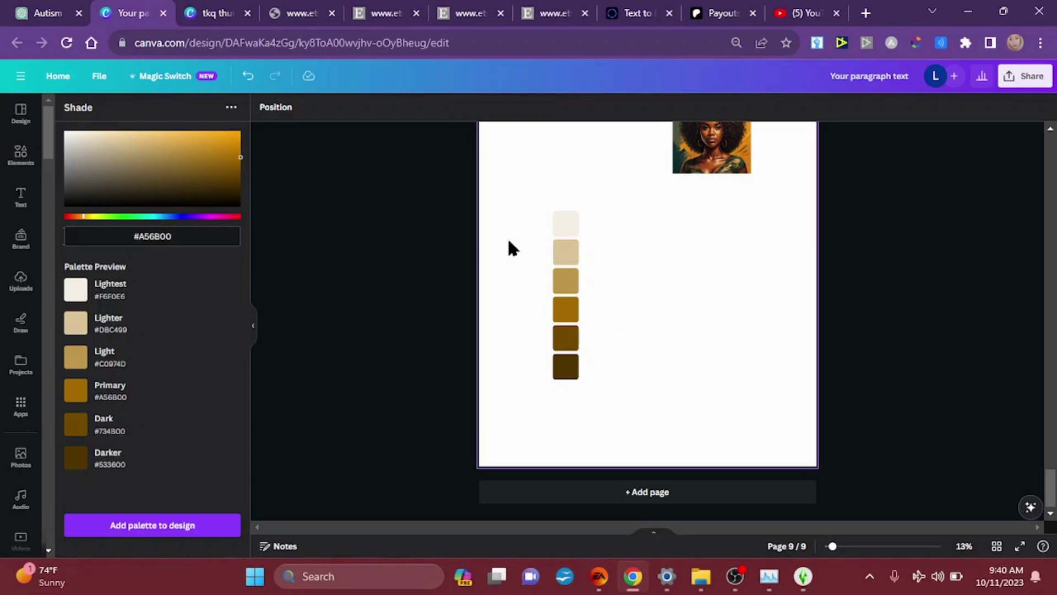
Try enlarging the lightest swatch on its own, then undo the resize
{"action": "scroll", "coordinate": [508, 242], "scroll_direction": "up", "scroll_amount": 3}
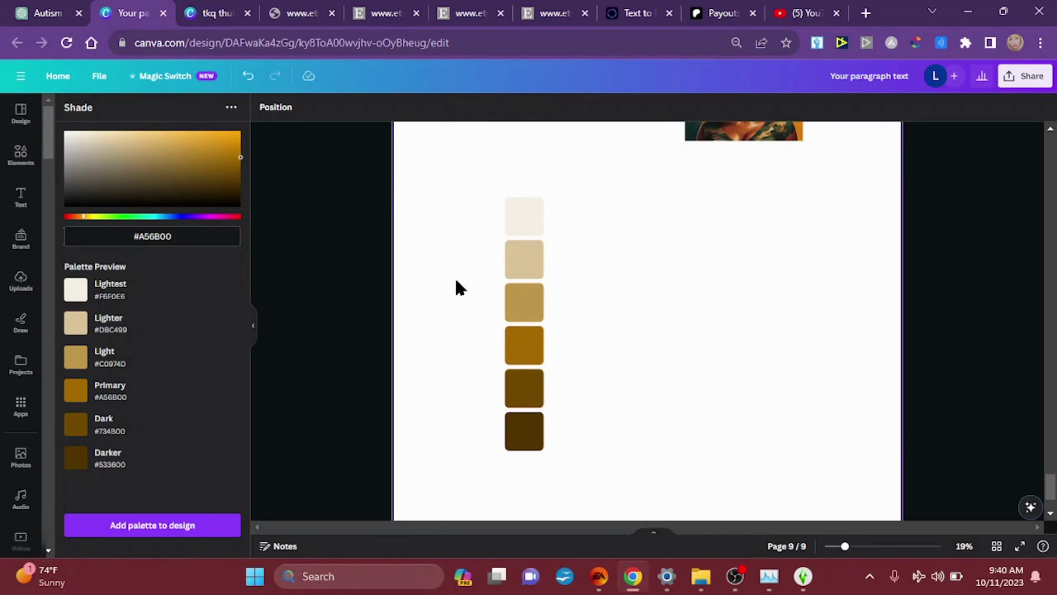
{"action": "left_click", "coordinate": [522, 217]}
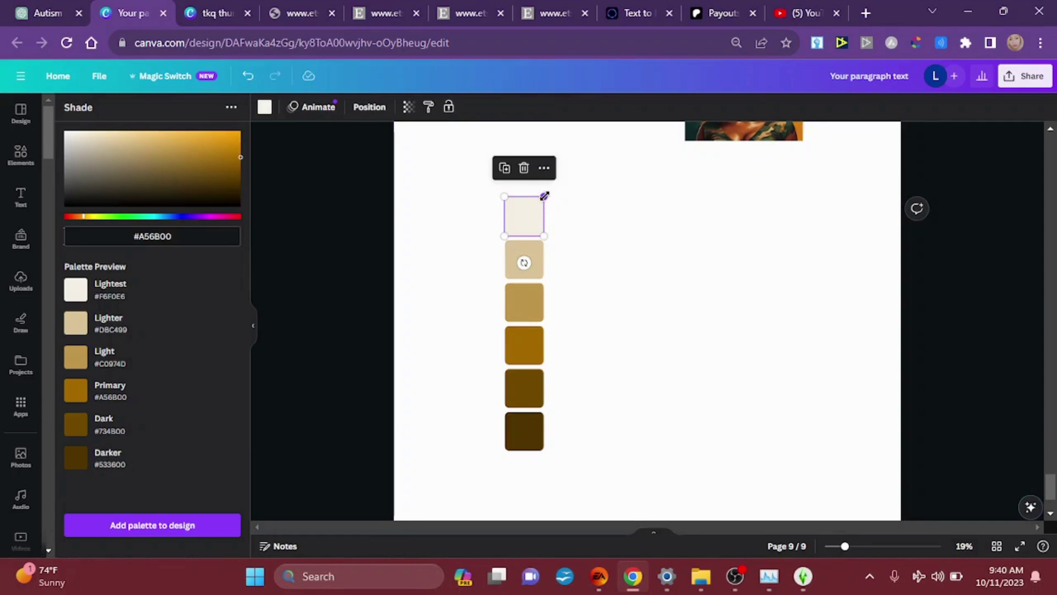
{"action": "left_click_drag", "start_coordinate": [544, 196], "coordinate": [598, 210]}
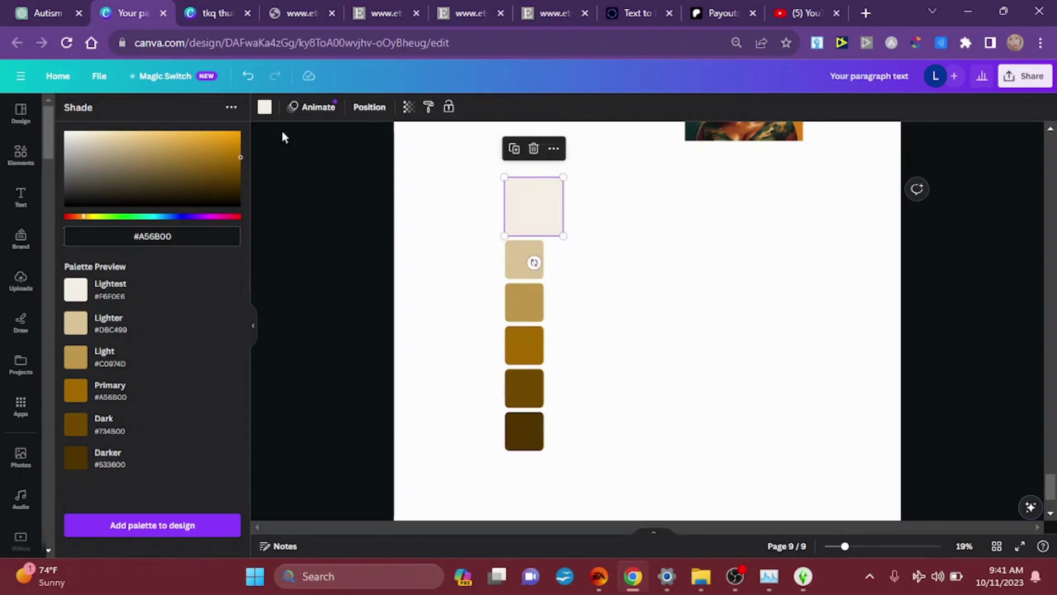
{"action": "left_click", "coordinate": [248, 77]}
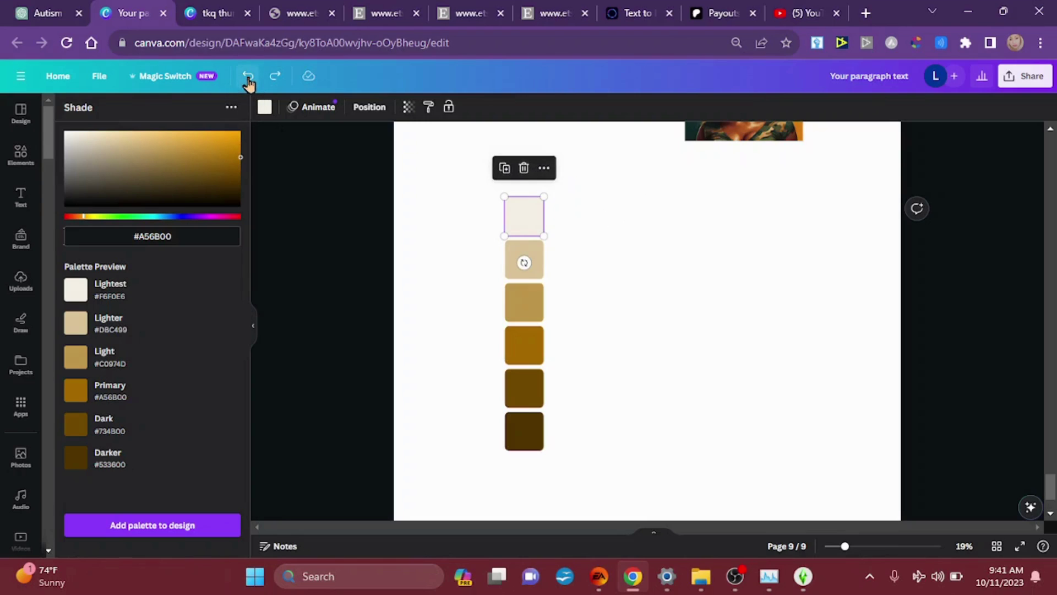
{"action": "left_click", "coordinate": [424, 262]}
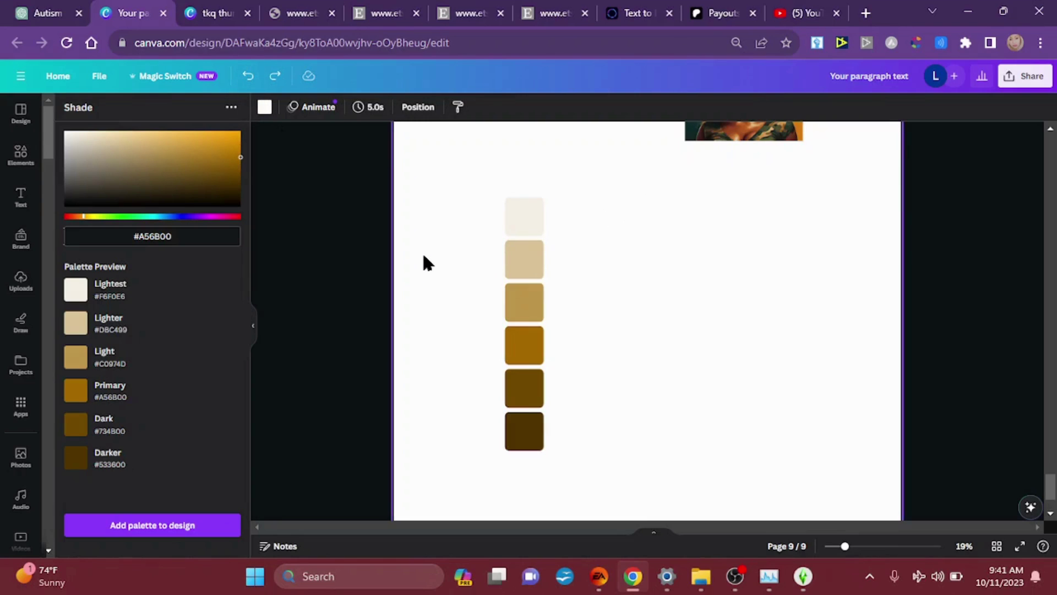
Group the column of six color swatches
{"action": "left_click_drag", "start_coordinate": [472, 206], "coordinate": [583, 476]}
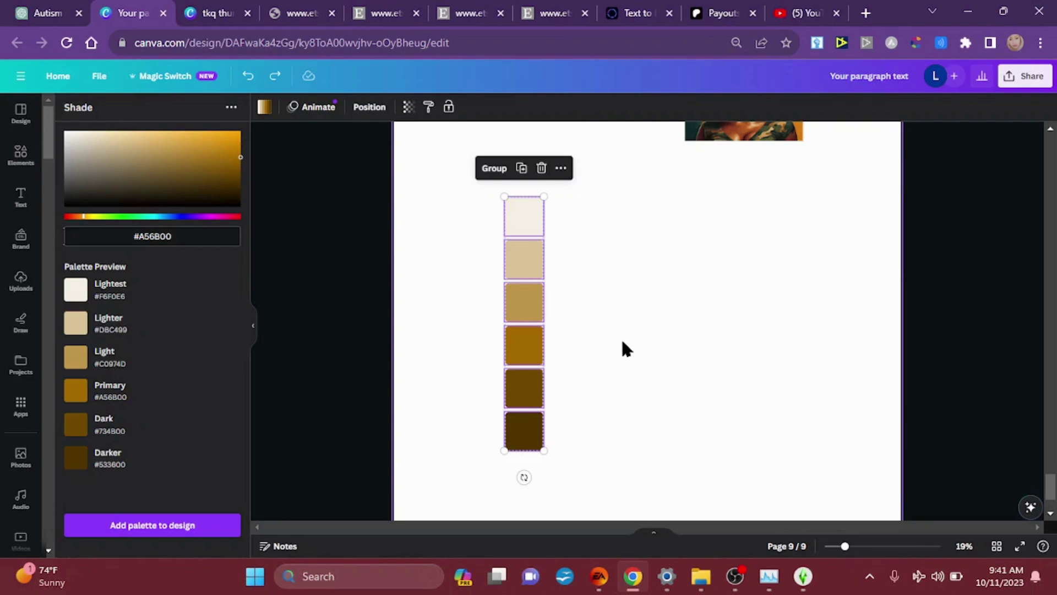
{"action": "left_click", "coordinate": [494, 169]}
{"action": "left_click", "coordinate": [459, 259]}
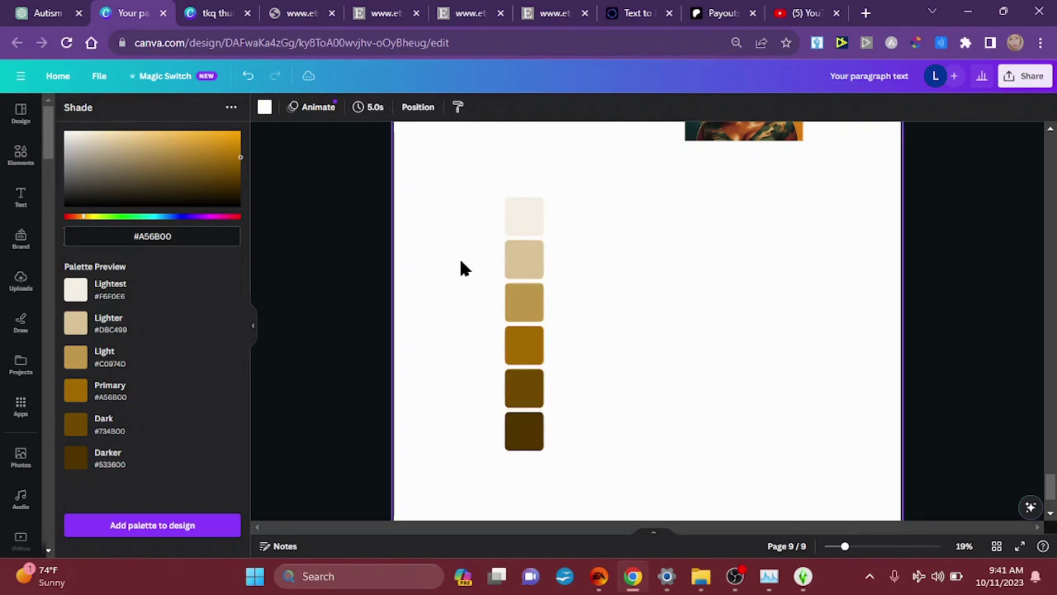
Duplicate the swatch group and slide the copy to the right, level and partly overlapping, to widen the color bars
{"action": "left_click", "coordinate": [523, 216]}
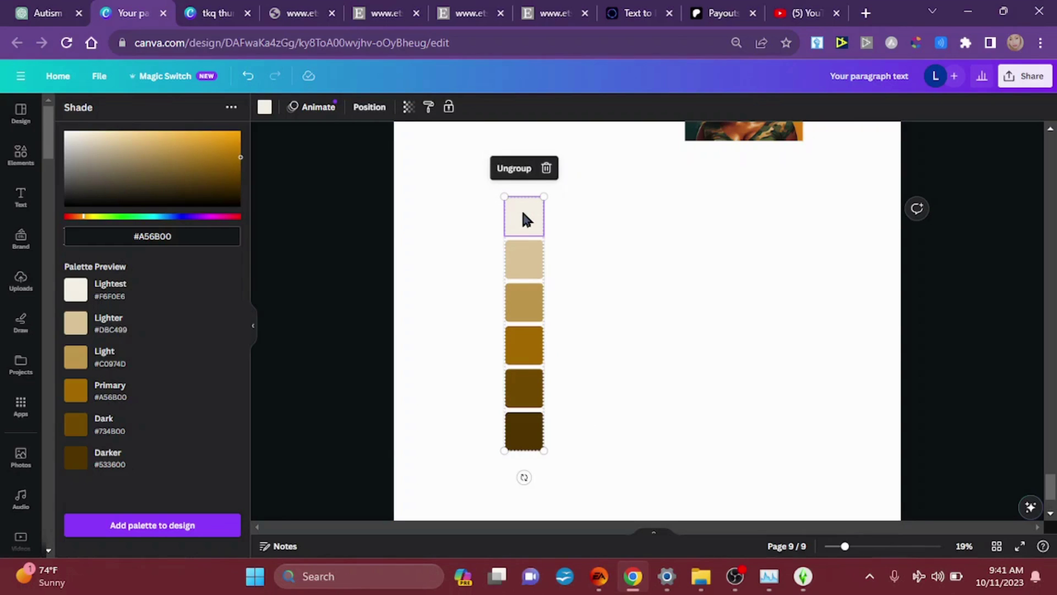
{"action": "left_click", "coordinate": [523, 215]}
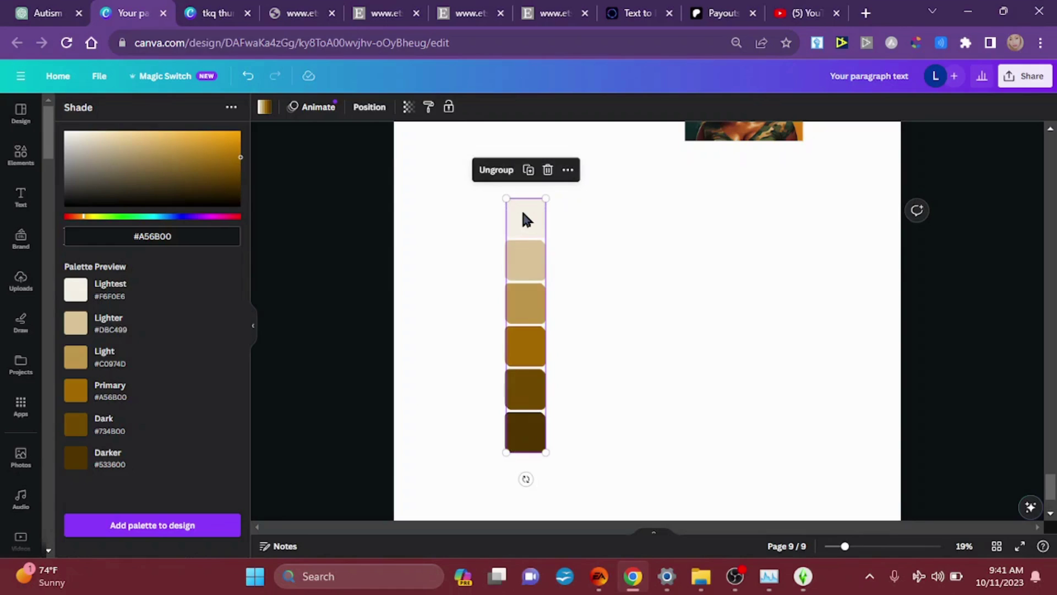
{"action": "left_click_drag", "start_coordinate": [531, 206], "coordinate": [548, 207]}
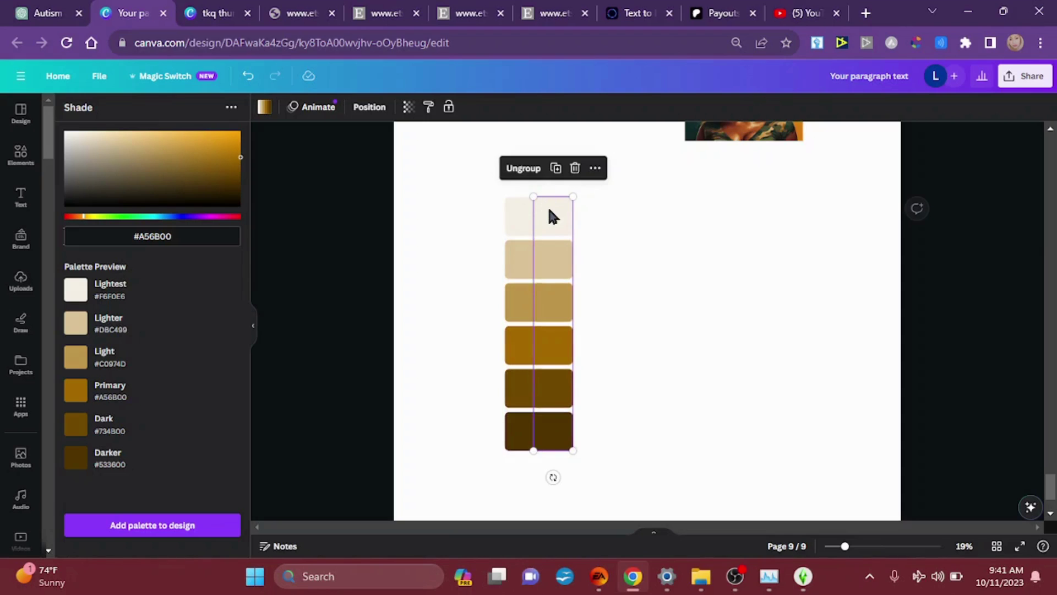
{"action": "left_click", "coordinate": [665, 339]}
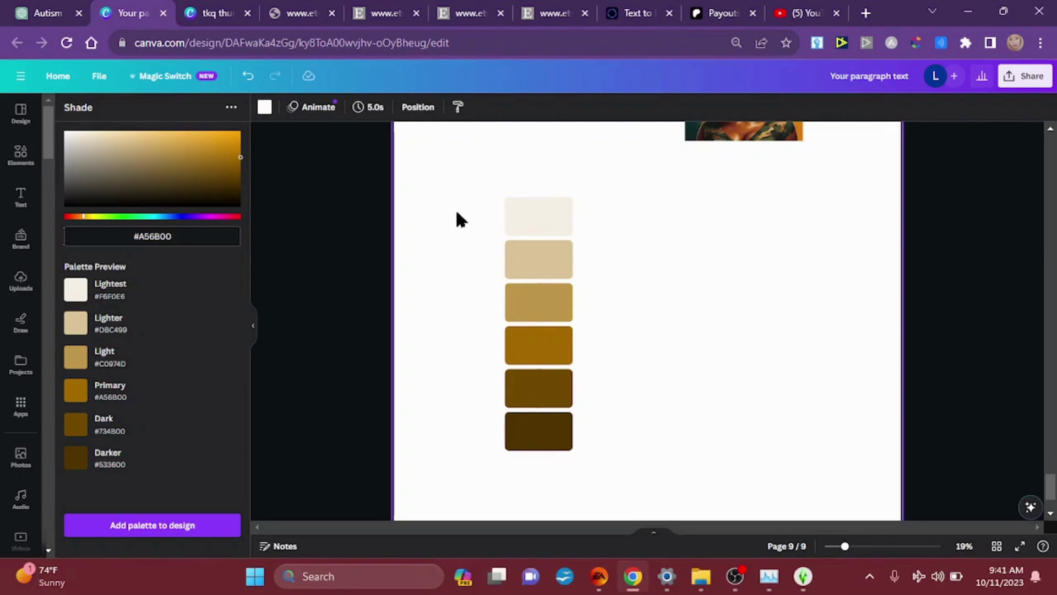
Duplicate both overlapping swatch groups and shift the copies right in line to extend the bars further
{"action": "left_click_drag", "start_coordinate": [450, 197], "coordinate": [681, 455]}
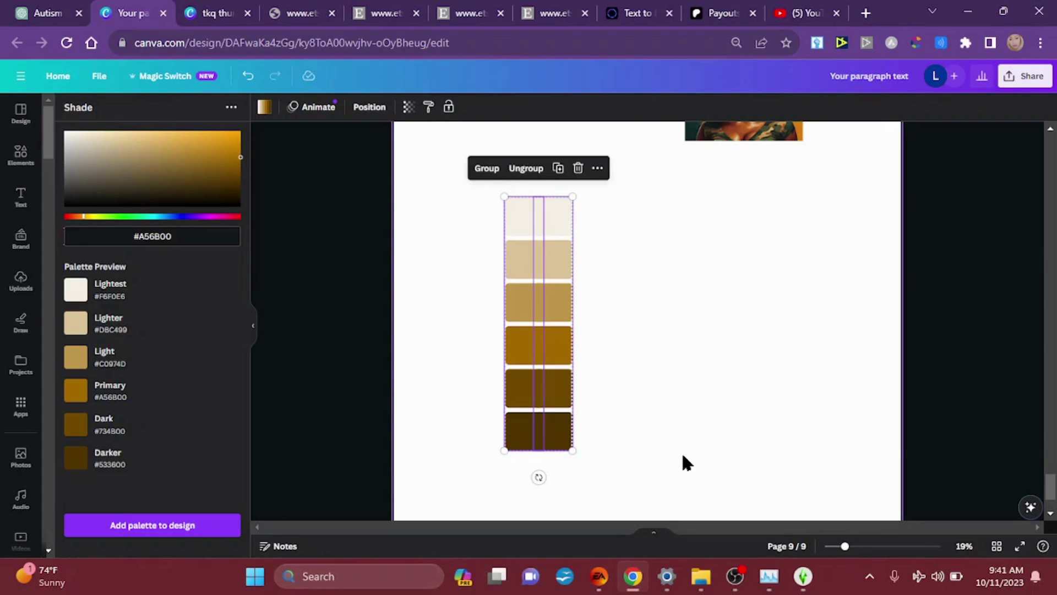
{"action": "left_click_drag", "start_coordinate": [557, 302], "coordinate": [605, 296]}
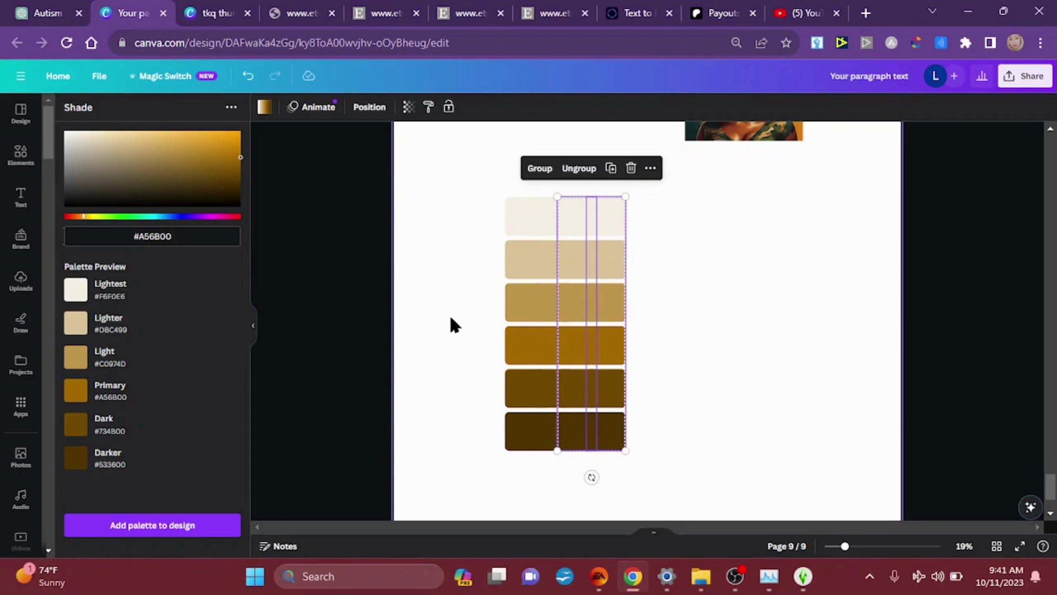
{"action": "left_click", "coordinate": [450, 263]}
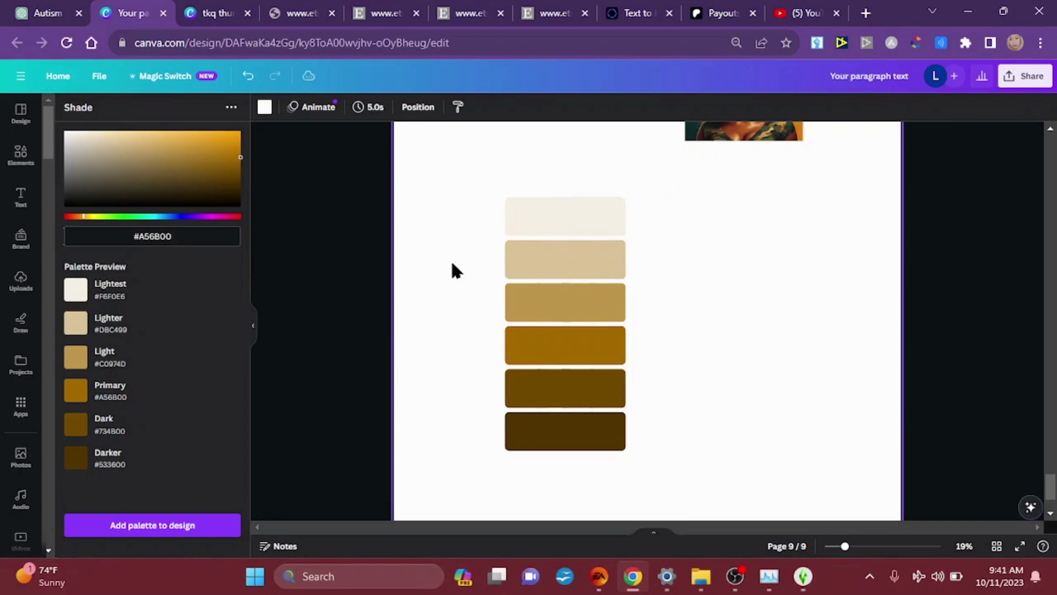
Duplicate all four swatch groups and align the copies to their right, nearly doubling the width of the color bars
{"action": "left_click_drag", "start_coordinate": [444, 210], "coordinate": [746, 453]}
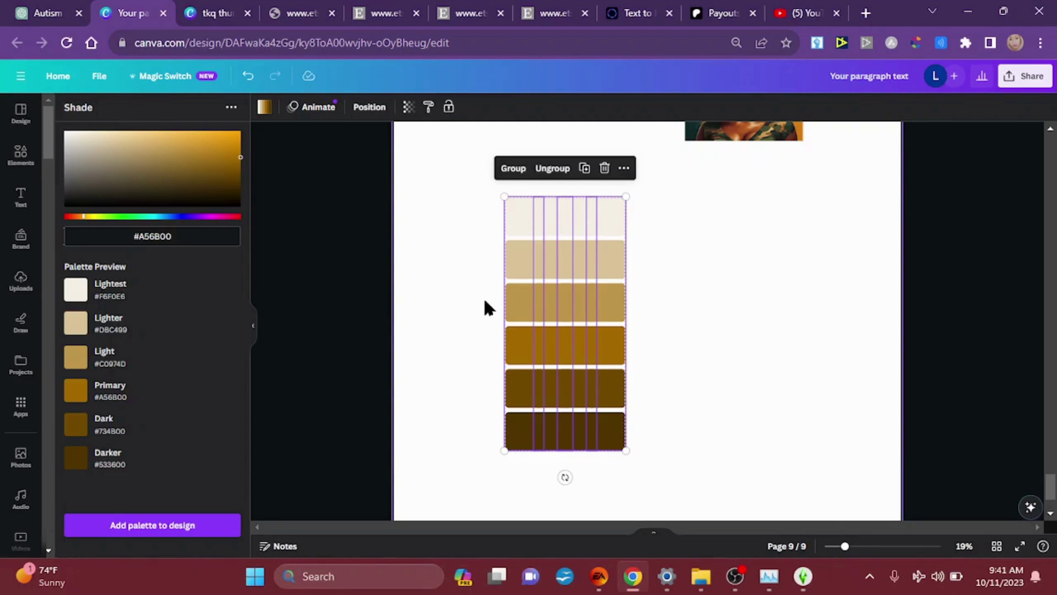
{"action": "key", "text": "ctrl+d"}
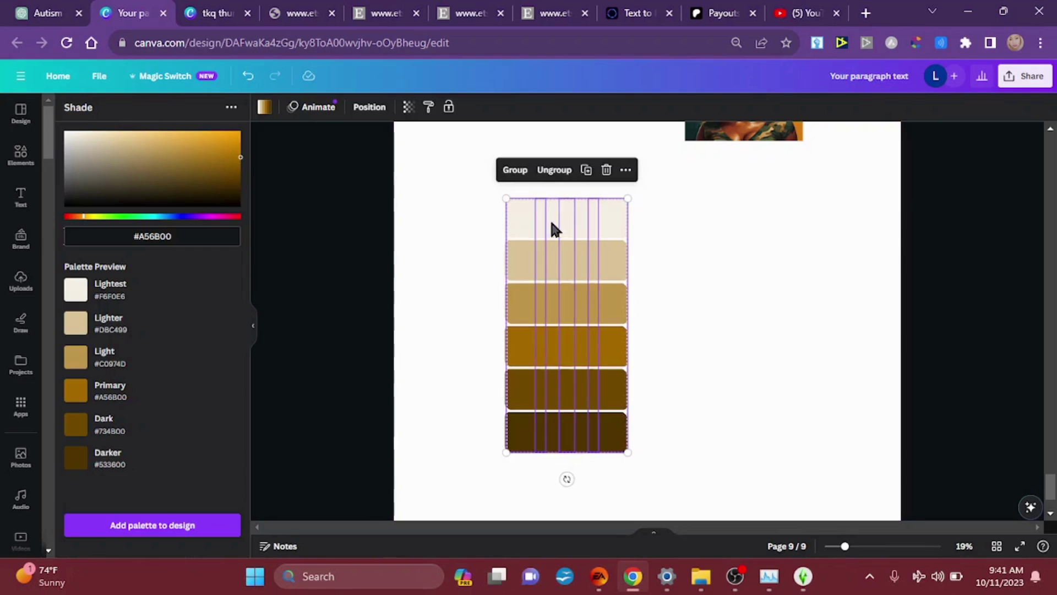
{"action": "left_click_drag", "start_coordinate": [542, 222], "coordinate": [648, 220]}
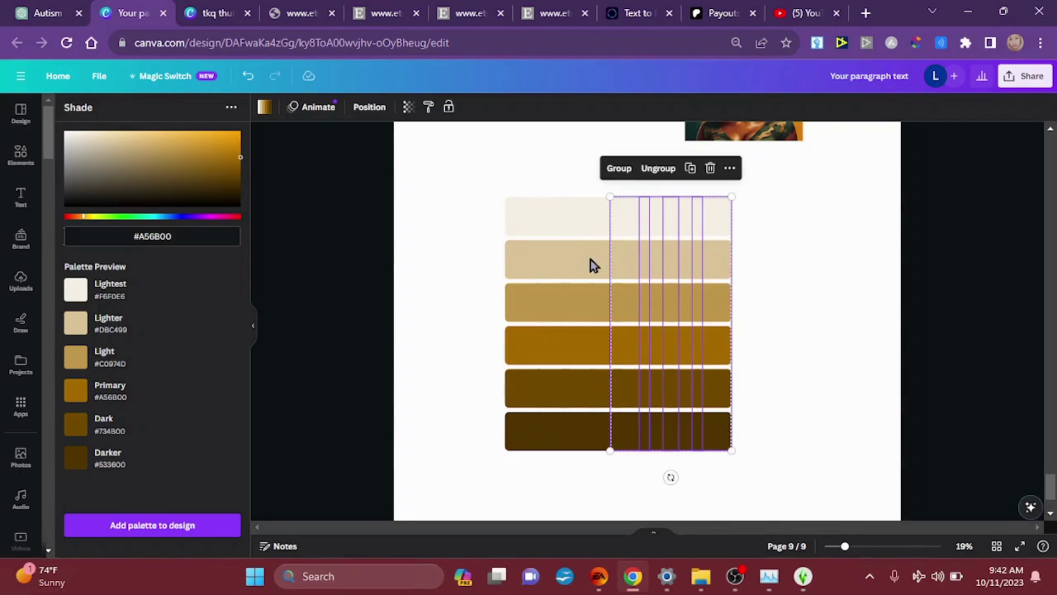
{"action": "left_click", "coordinate": [486, 483]}
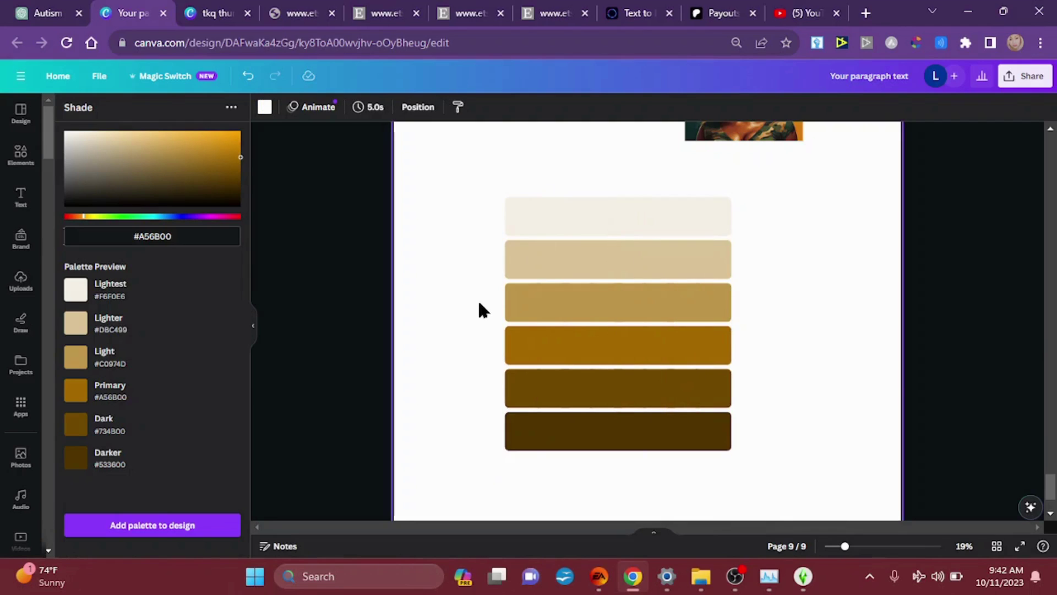
Rotate all the color bars together to stand vertically with the darkest leftmost, and enlarge them to fill most of the page width, centered
{"action": "left_click_drag", "start_coordinate": [460, 200], "coordinate": [915, 494]}
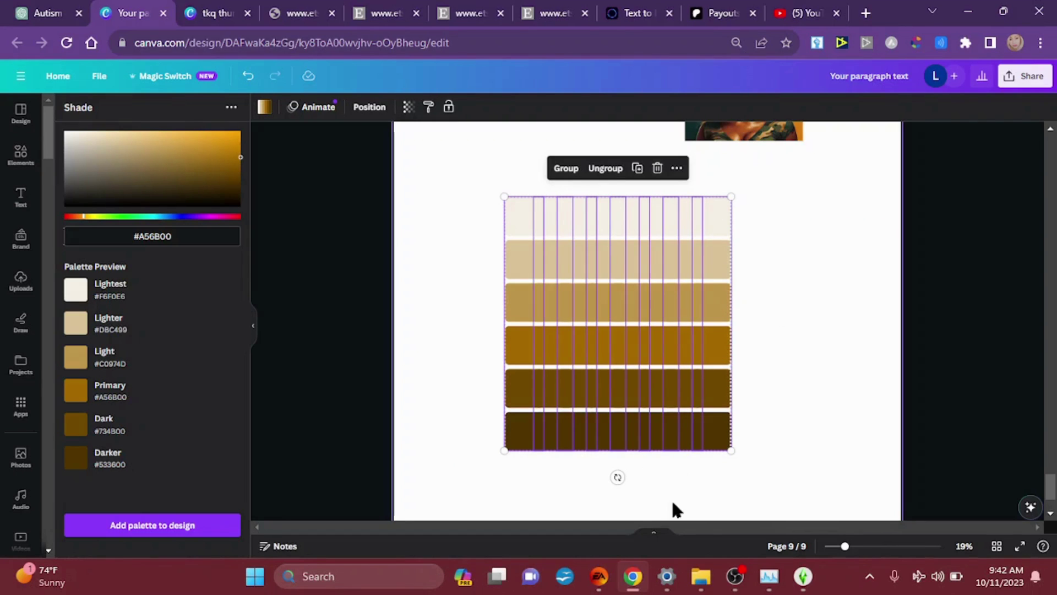
{"action": "left_click_drag", "start_coordinate": [617, 476], "coordinate": [439, 323]}
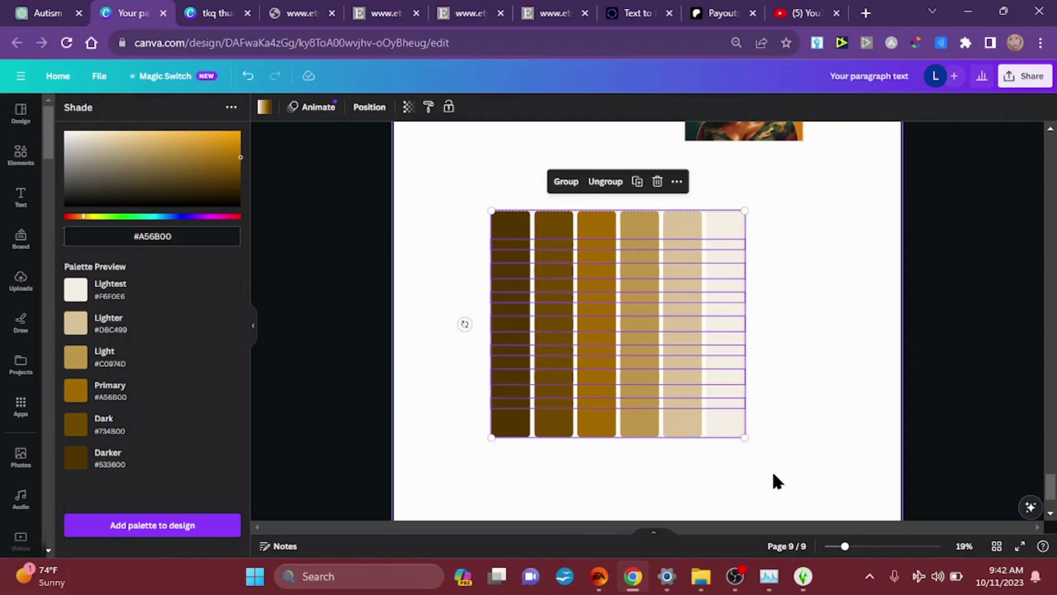
{"action": "left_click_drag", "start_coordinate": [742, 436], "coordinate": [859, 500]}
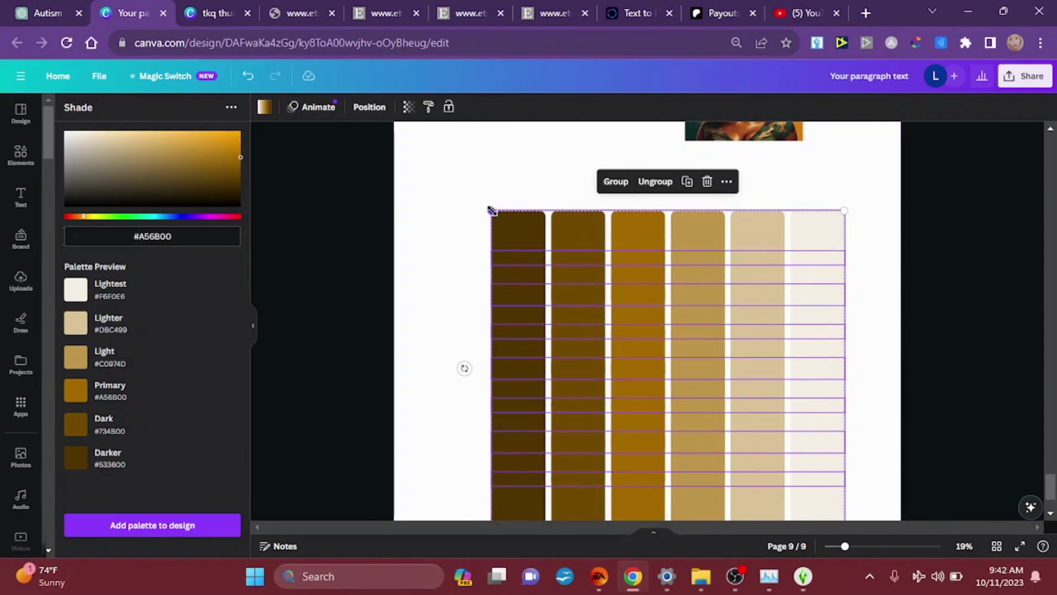
{"action": "left_click_drag", "start_coordinate": [491, 209], "coordinate": [467, 199]}
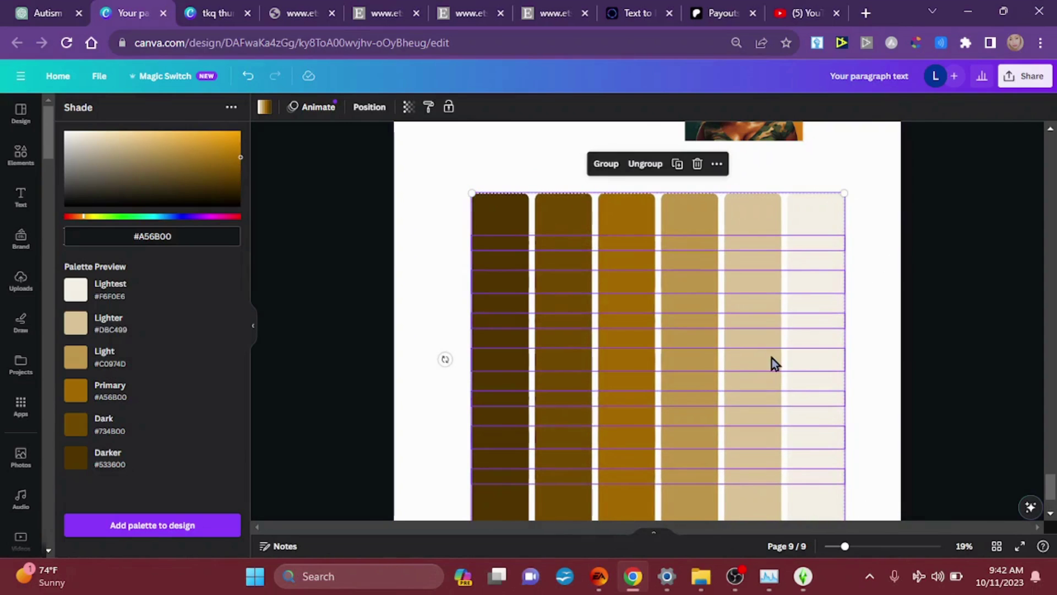
{"action": "mouse_move", "coordinate": [772, 362]}
{"action": "left_mouse_down"}
{"action": "mouse_move", "coordinate": [751, 353]}
{"action": "mouse_move", "coordinate": [762, 350]}
{"action": "left_mouse_up"}
Set the page background color to black (#000000)
{"action": "left_click", "coordinate": [886, 349]}
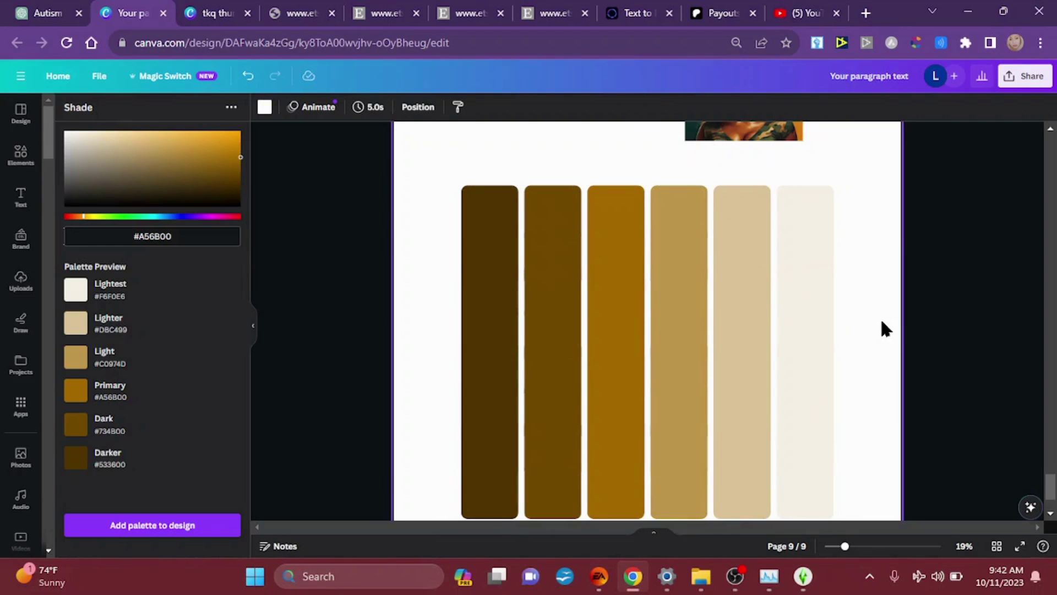
{"action": "left_click", "coordinate": [264, 110]}
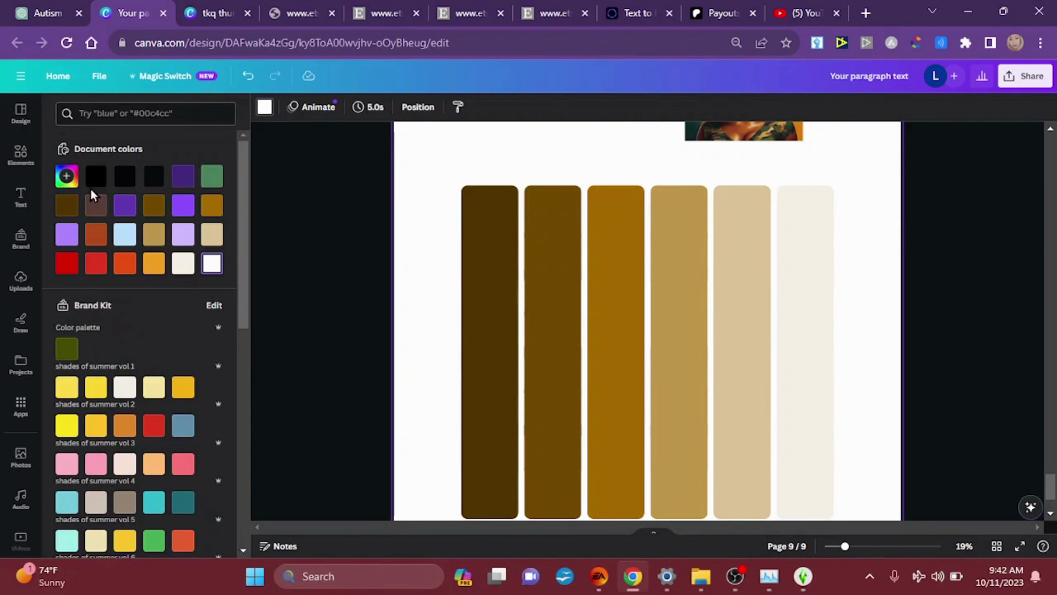
{"action": "left_click", "coordinate": [93, 179]}
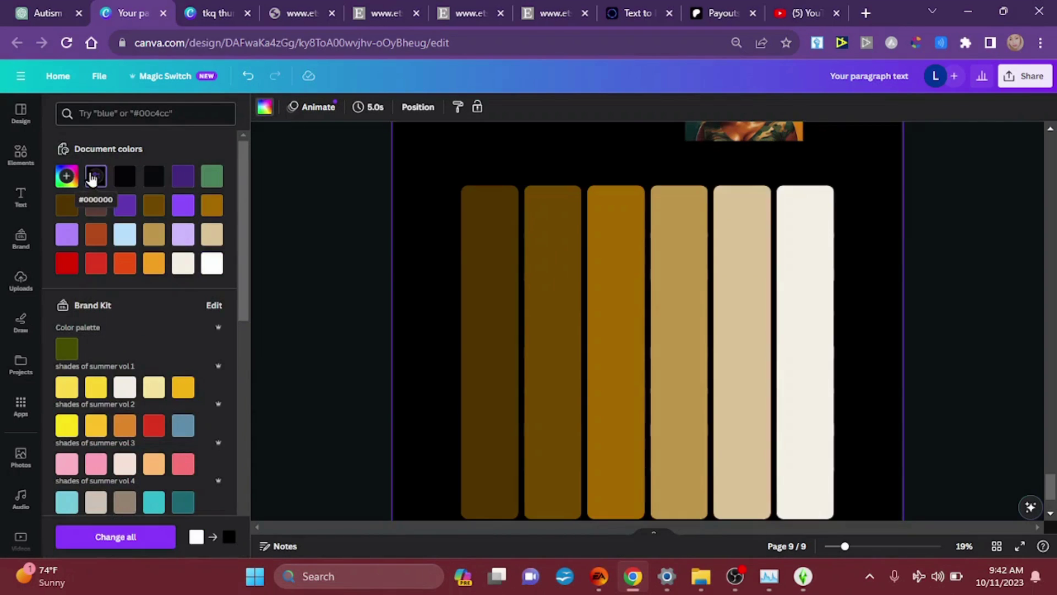
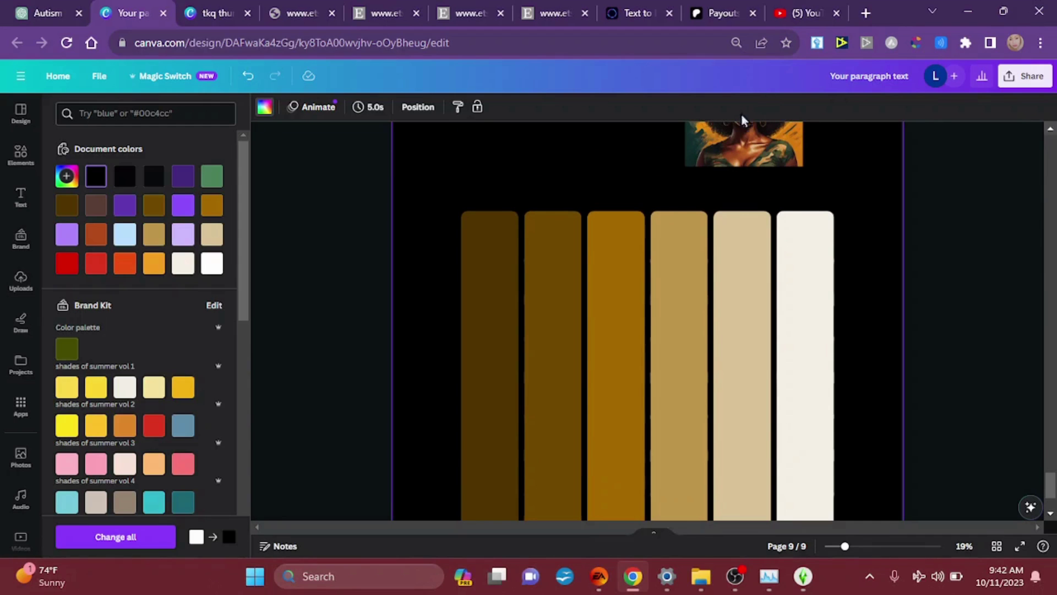
Move the portrait over the upper ends of the color bars and put its layer above all the swatch groups
{"action": "left_click_drag", "start_coordinate": [624, 196], "coordinate": [700, 226]}
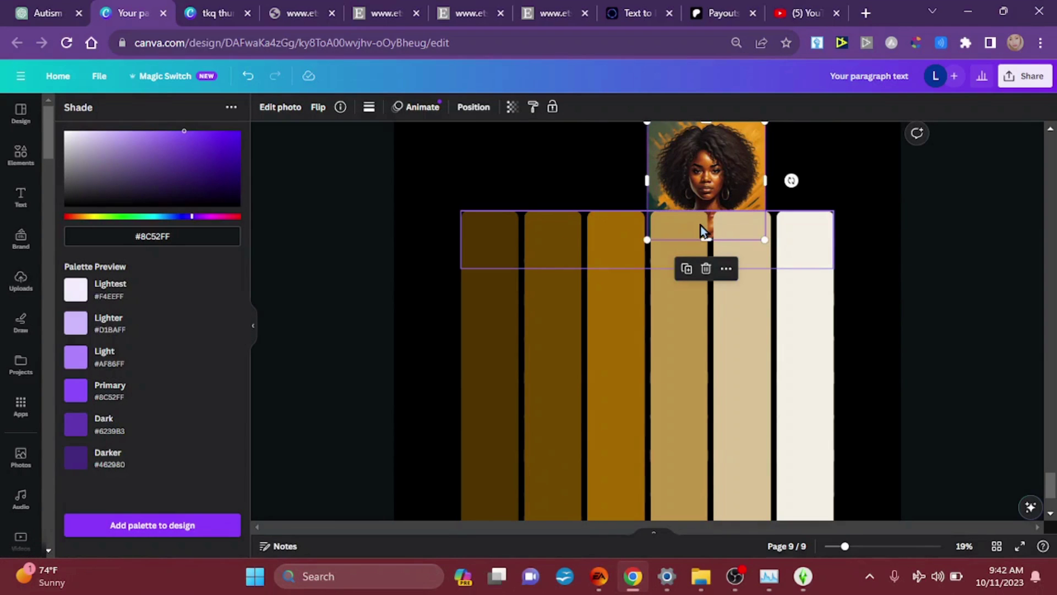
{"action": "key", "text": "ctrl+]"}
{"action": "left_click_drag", "start_coordinate": [717, 145], "coordinate": [675, 219]}
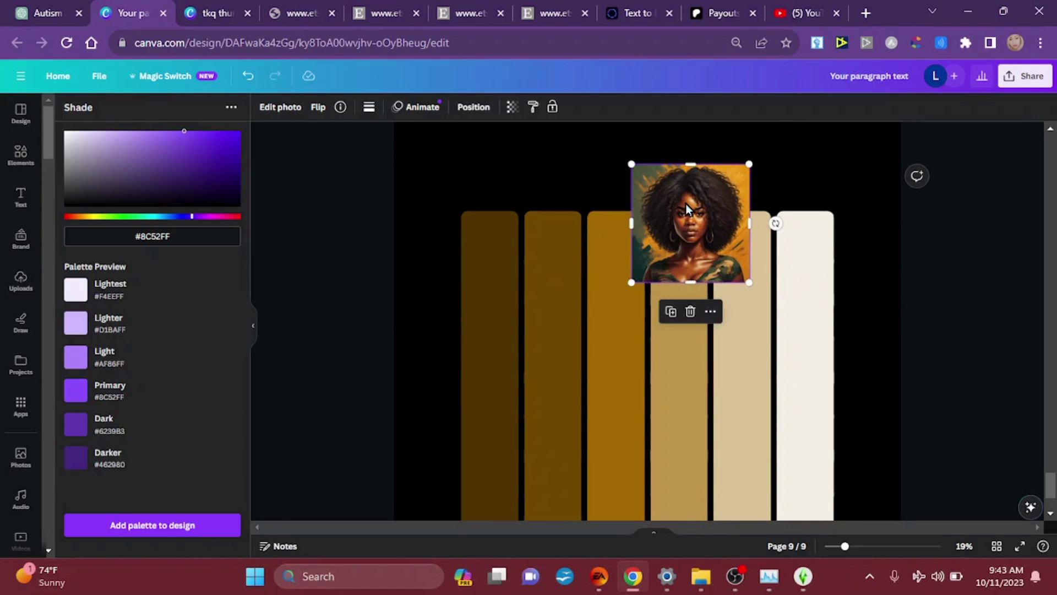
{"action": "right_click", "coordinate": [686, 203]}
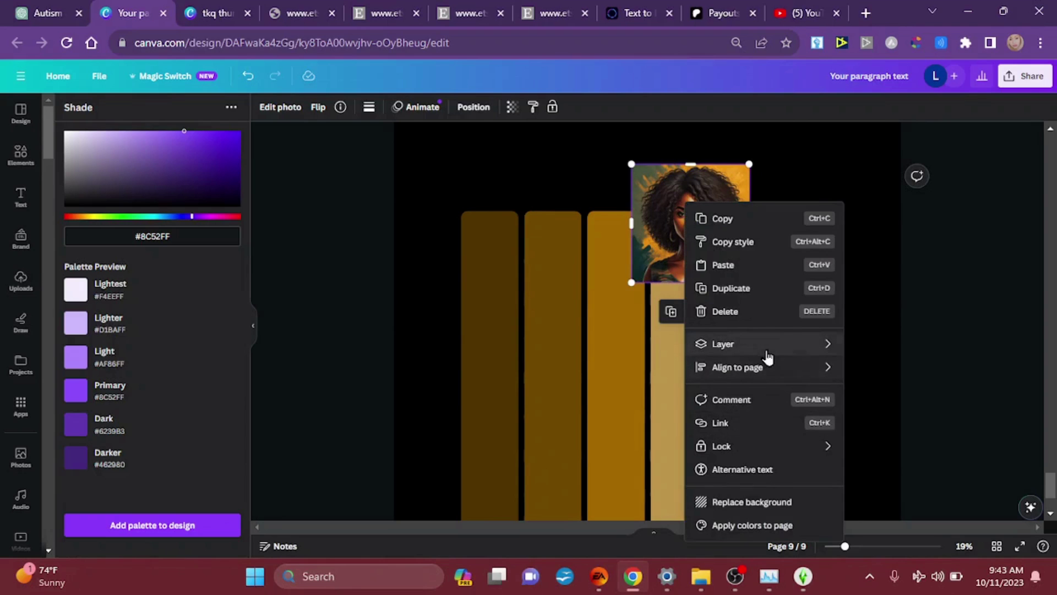
{"action": "mouse_move", "coordinate": [770, 352]}
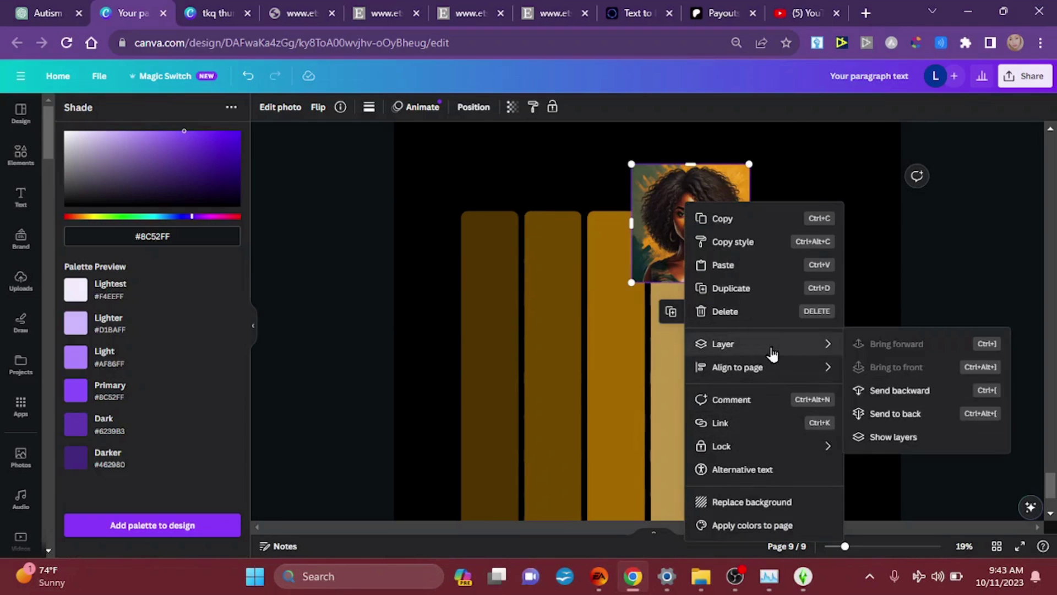
{"action": "left_click", "coordinate": [896, 437]}
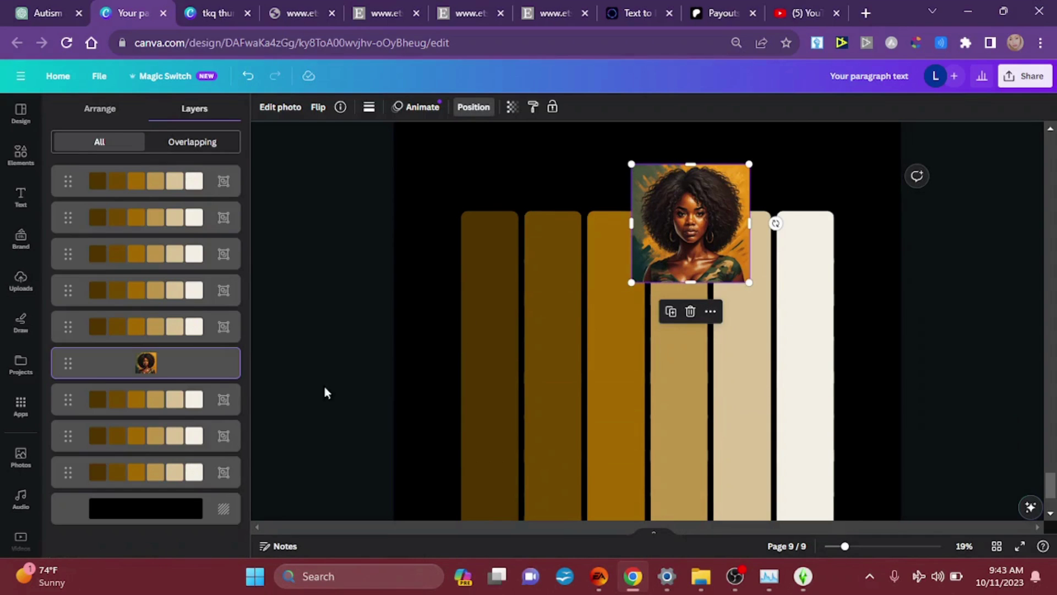
{"action": "left_click_drag", "start_coordinate": [161, 369], "coordinate": [158, 168]}
{"action": "left_click_drag", "start_coordinate": [118, 370], "coordinate": [118, 175]}
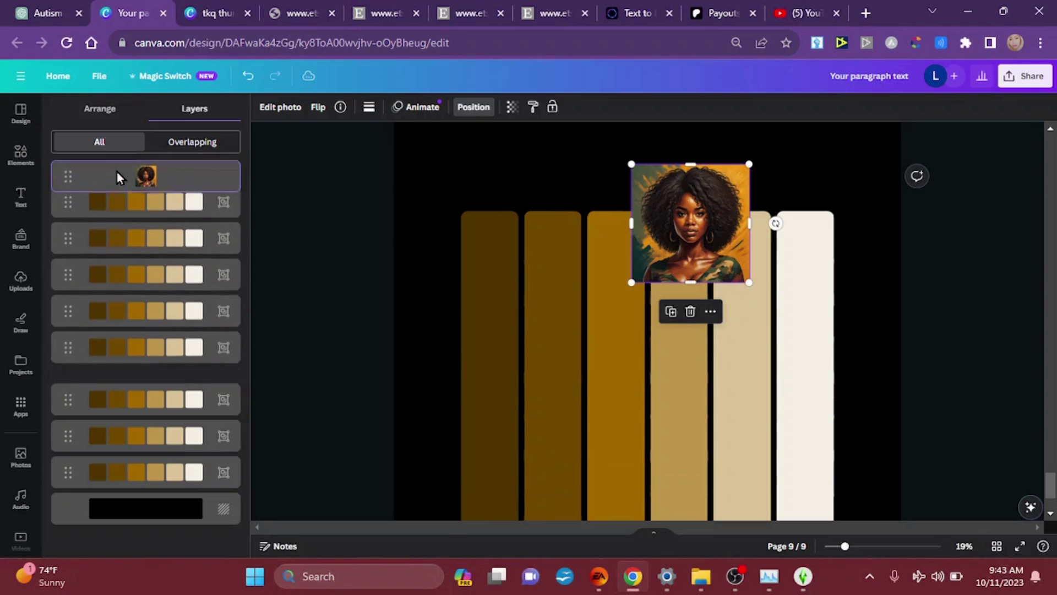
{"action": "left_click", "coordinate": [353, 341]}
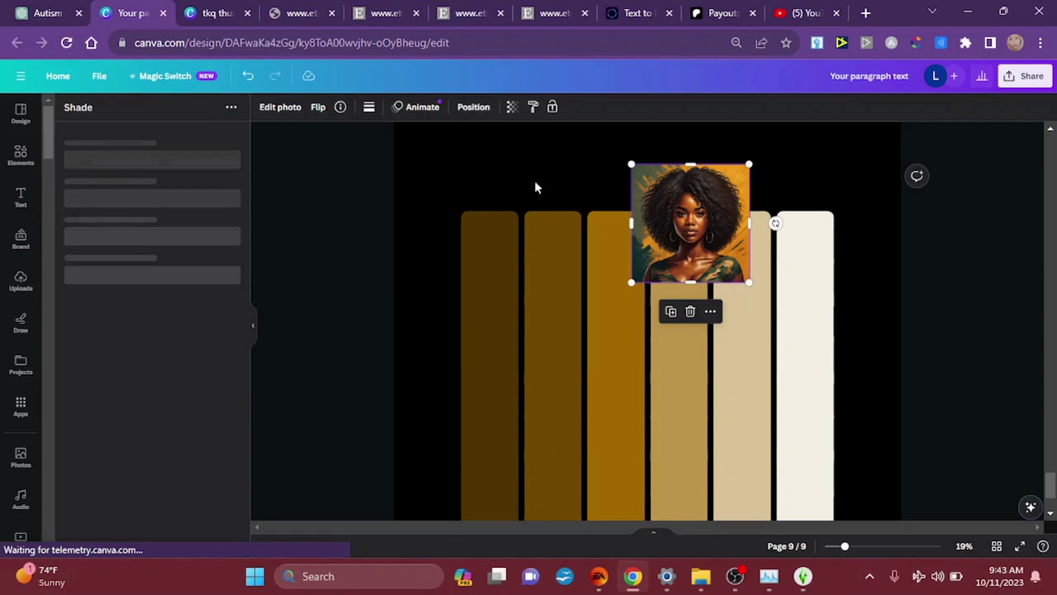
Group all the vertical color bars into one object, and place the portrait over the middle bars, centered horizontally on the page
{"action": "left_click_drag", "start_coordinate": [654, 200], "coordinate": [610, 122]}
{"action": "left_click_drag", "start_coordinate": [404, 222], "coordinate": [984, 571]}
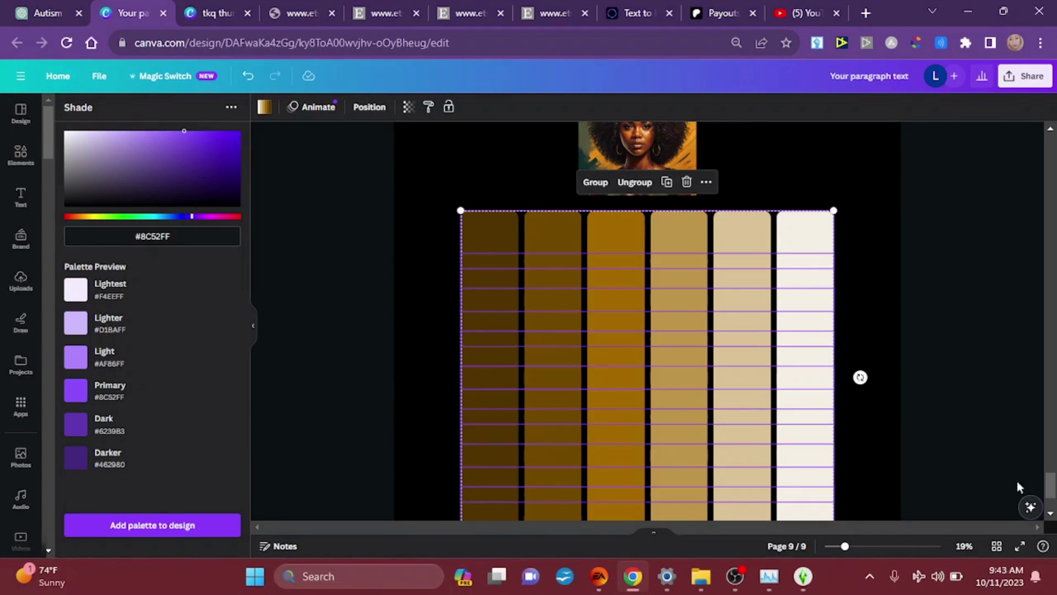
{"action": "left_click", "coordinate": [595, 183]}
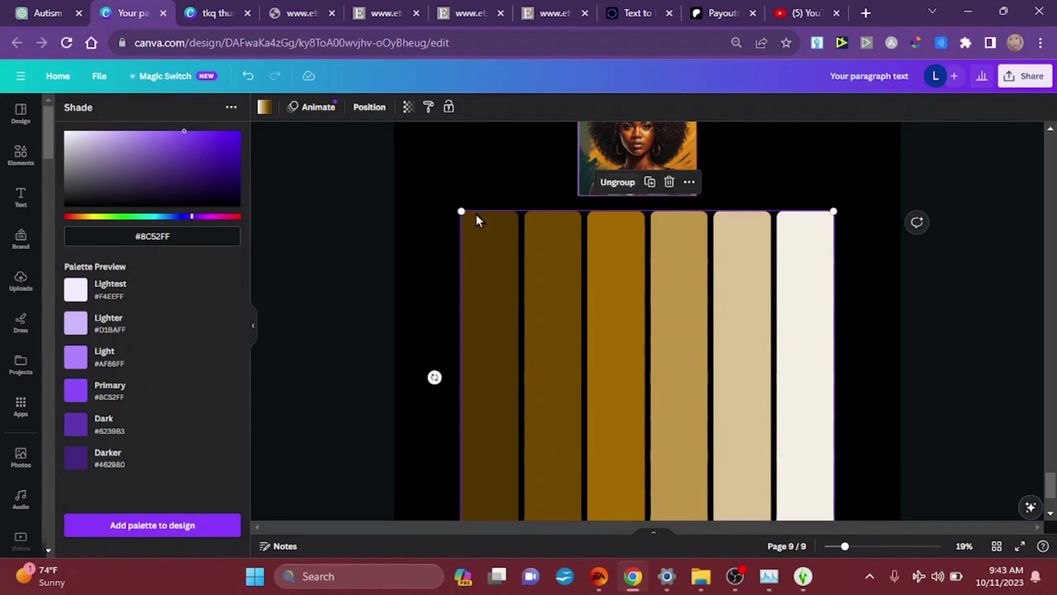
{"action": "left_click", "coordinate": [367, 300]}
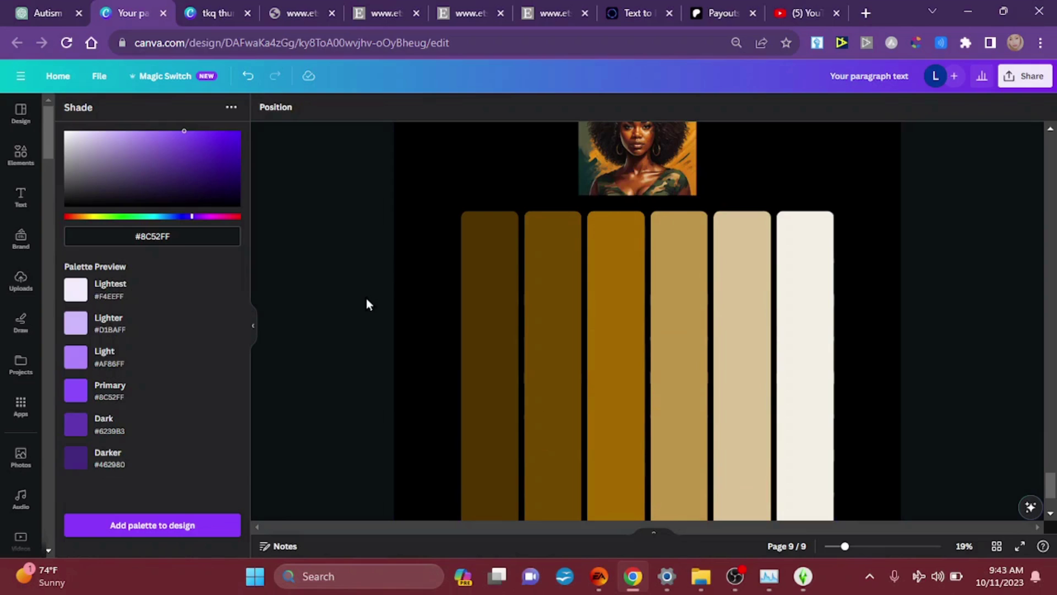
{"action": "left_click_drag", "start_coordinate": [638, 132], "coordinate": [646, 451]}
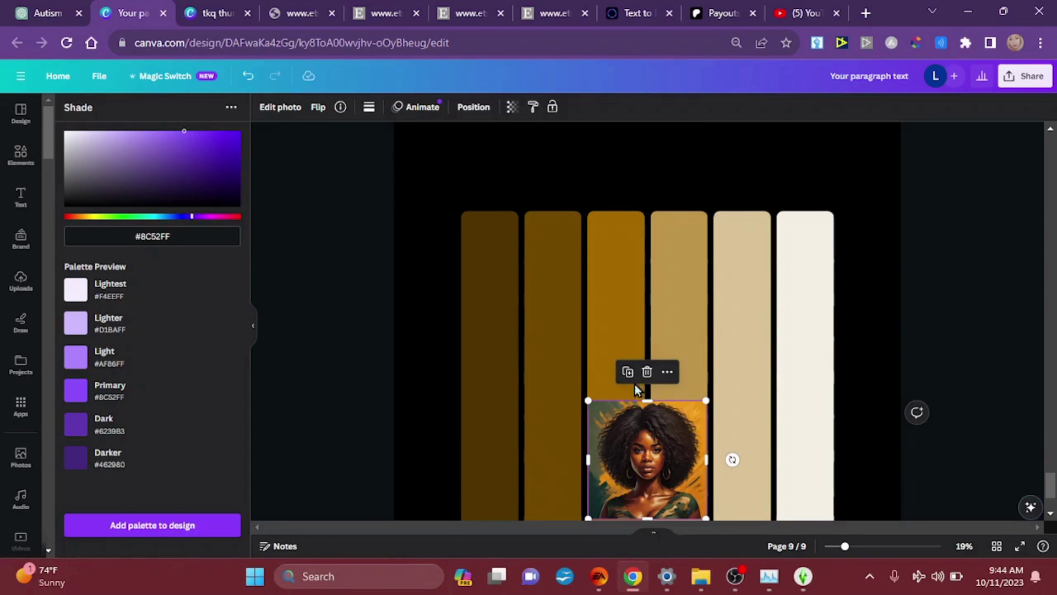
{"action": "left_click", "coordinate": [459, 168]}
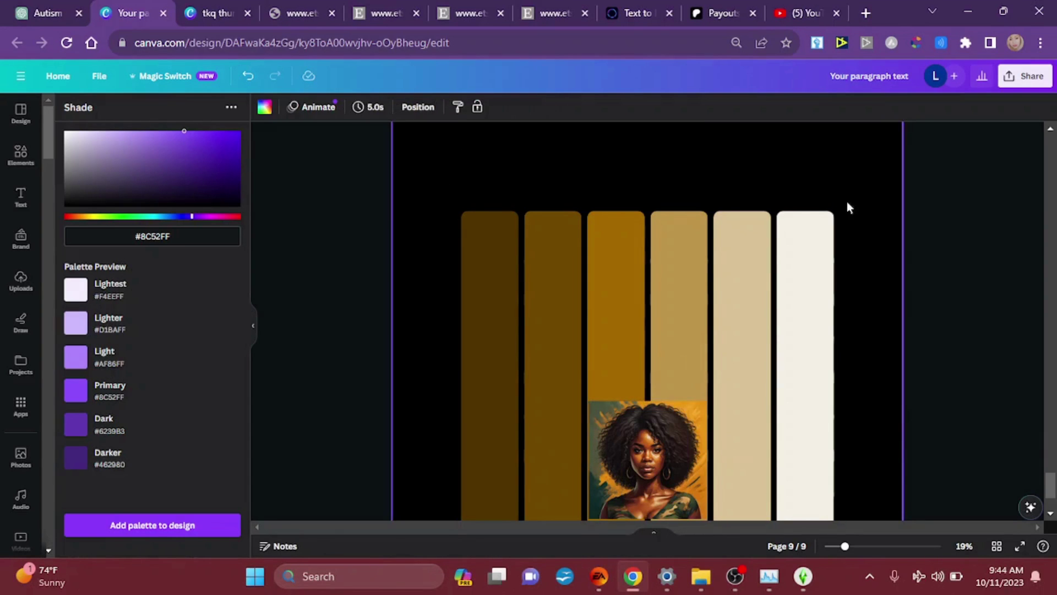
Add a text box reading QUEEN above the color bars
{"action": "scroll", "coordinate": [1052, 134], "scroll_direction": "up", "scroll_amount": 3}
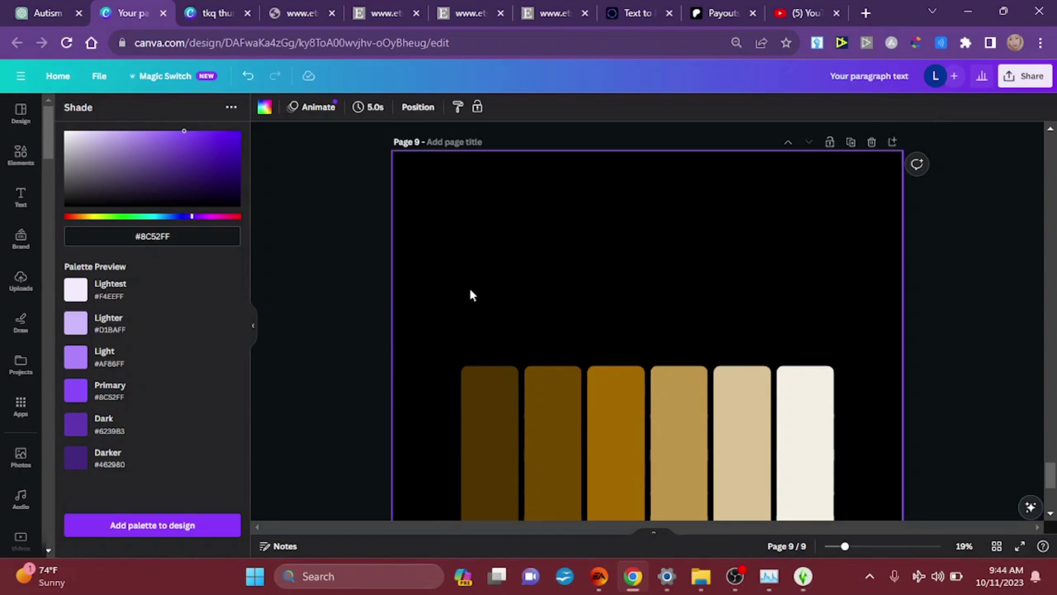
{"action": "key", "text": "t"}
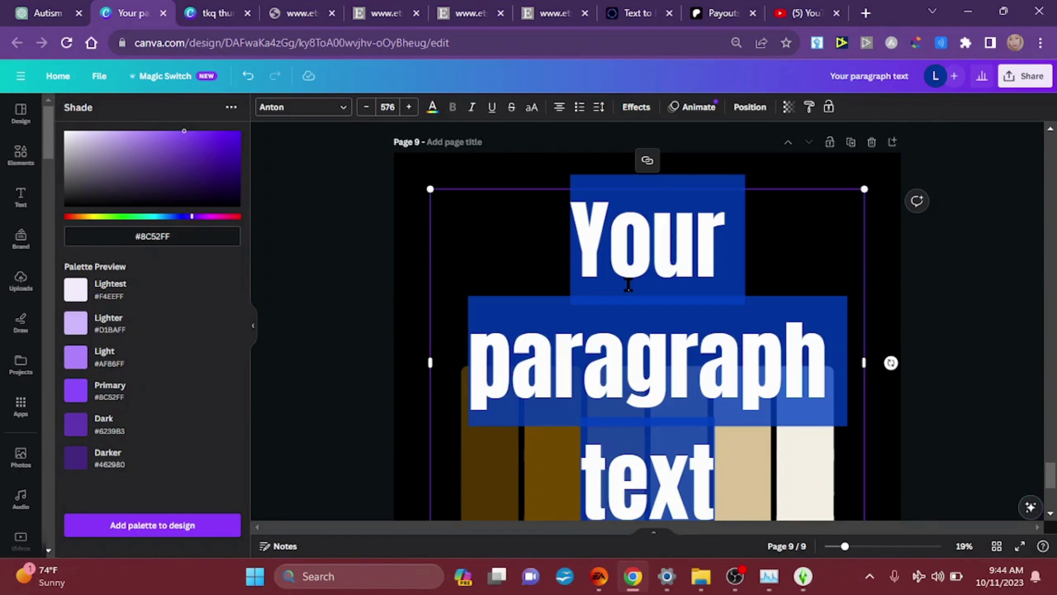
{"action": "left_click", "coordinate": [627, 283]}
{"action": "scroll", "coordinate": [629, 286], "scroll_direction": "down", "scroll_amount": 3}
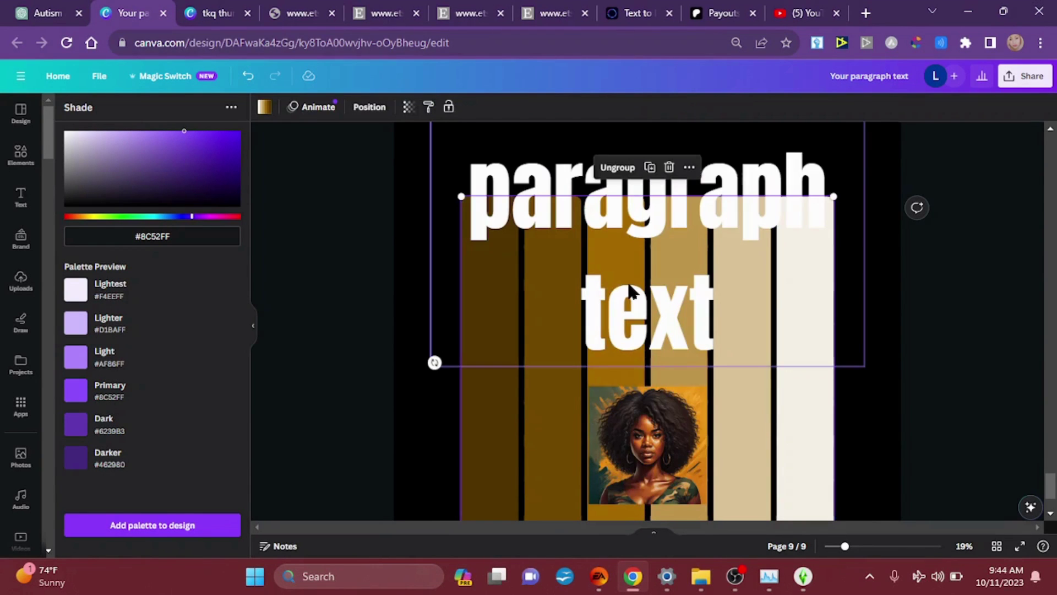
{"action": "scroll", "coordinate": [752, 192], "scroll_direction": "up", "scroll_amount": 2}
{"action": "double_click", "coordinate": [750, 192]}
{"action": "key", "text": "ctrl+a"}
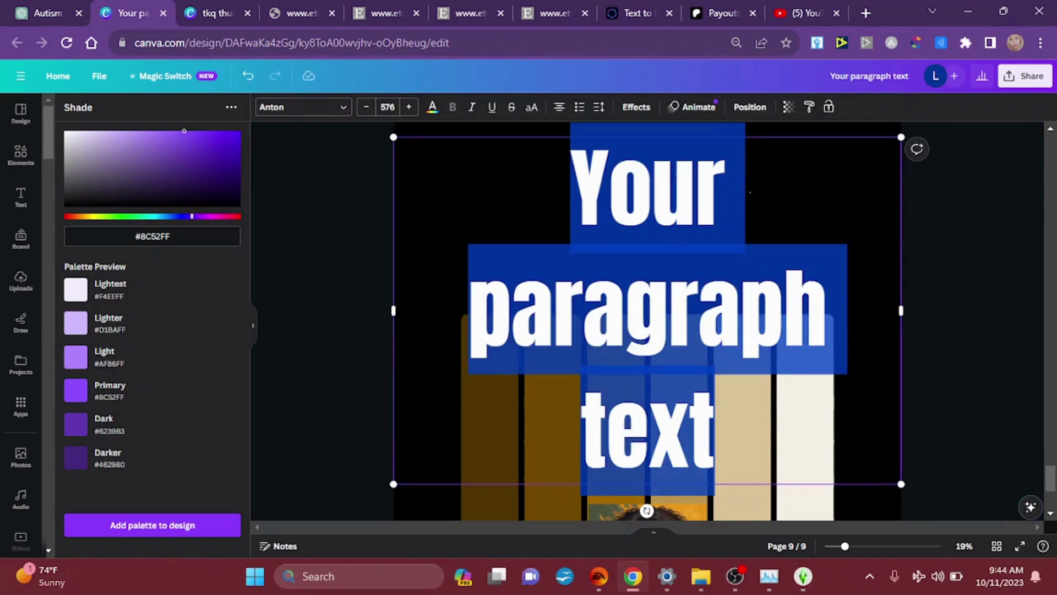
{"action": "type", "text": "QUEEN"}
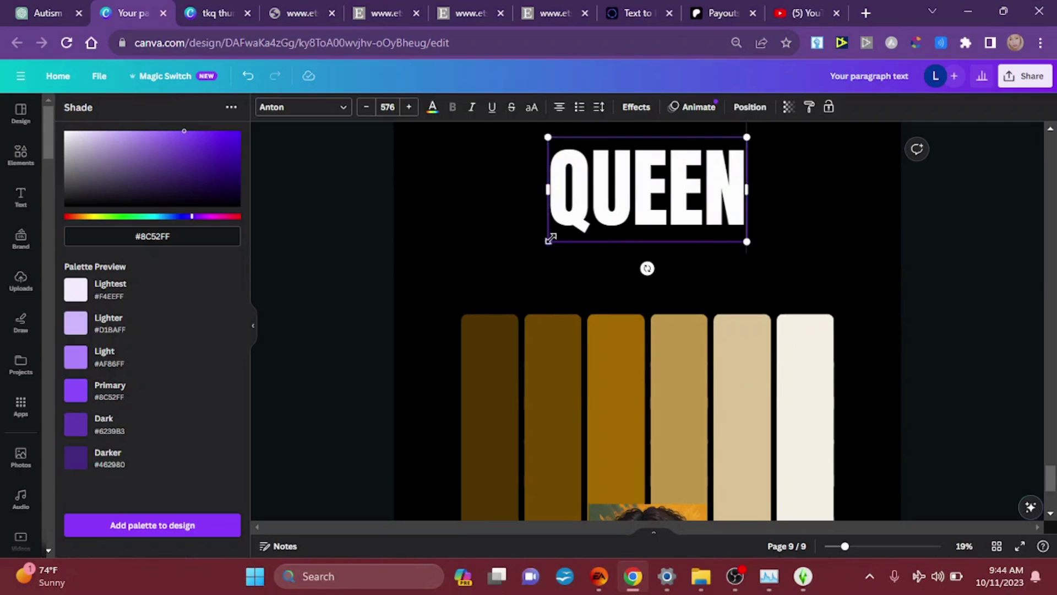
Enlarge the QUEEN text until it spans the full width of the color bars
{"action": "left_click_drag", "start_coordinate": [541, 254], "coordinate": [484, 331]}
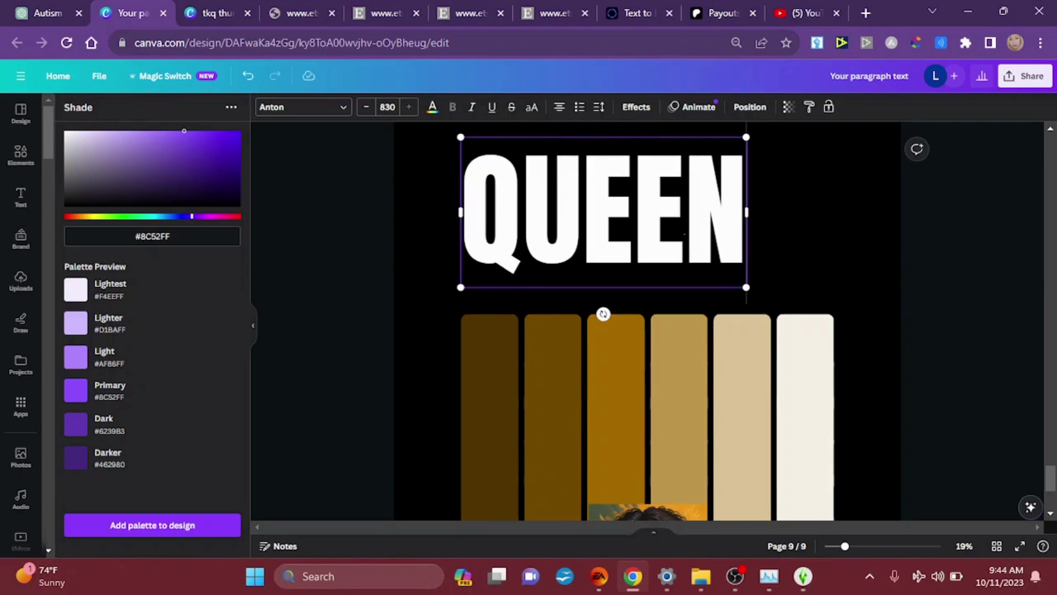
{"action": "left_click_drag", "start_coordinate": [746, 285], "coordinate": [851, 297]}
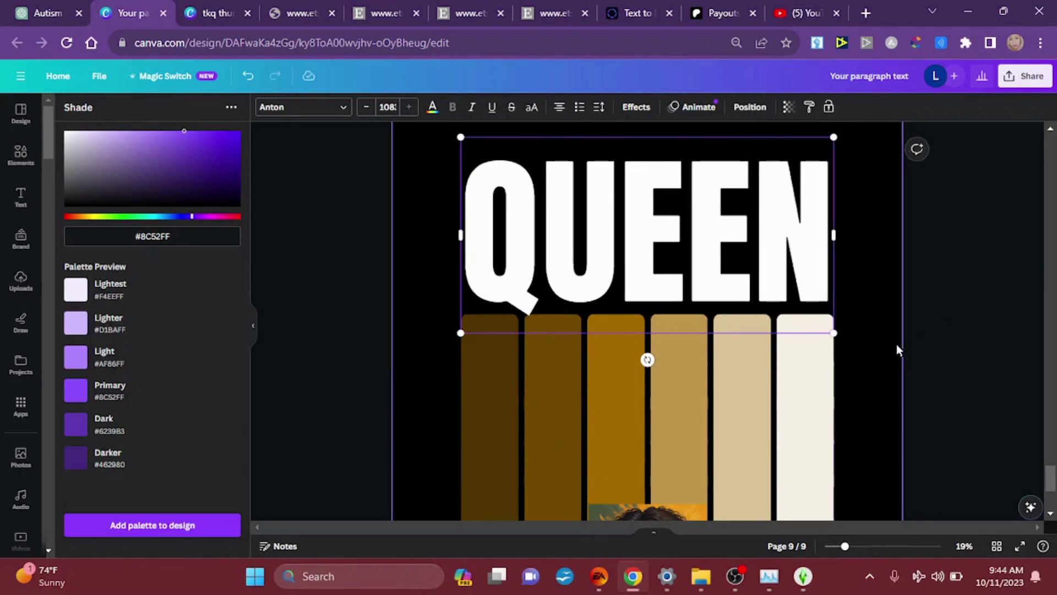
{"action": "left_click", "coordinate": [880, 358]}
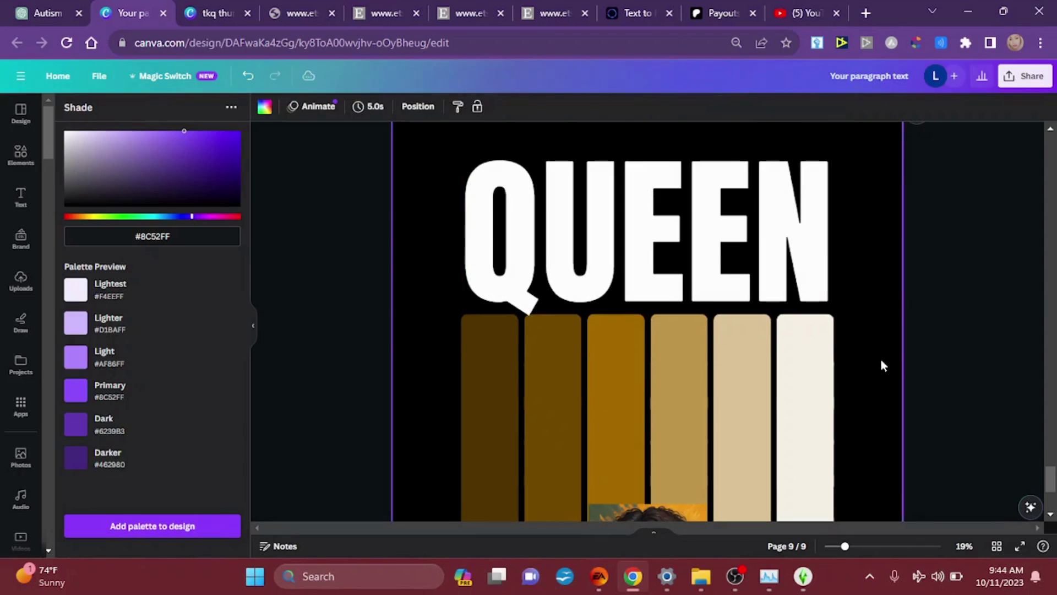
{"action": "left_click", "coordinate": [715, 234]}
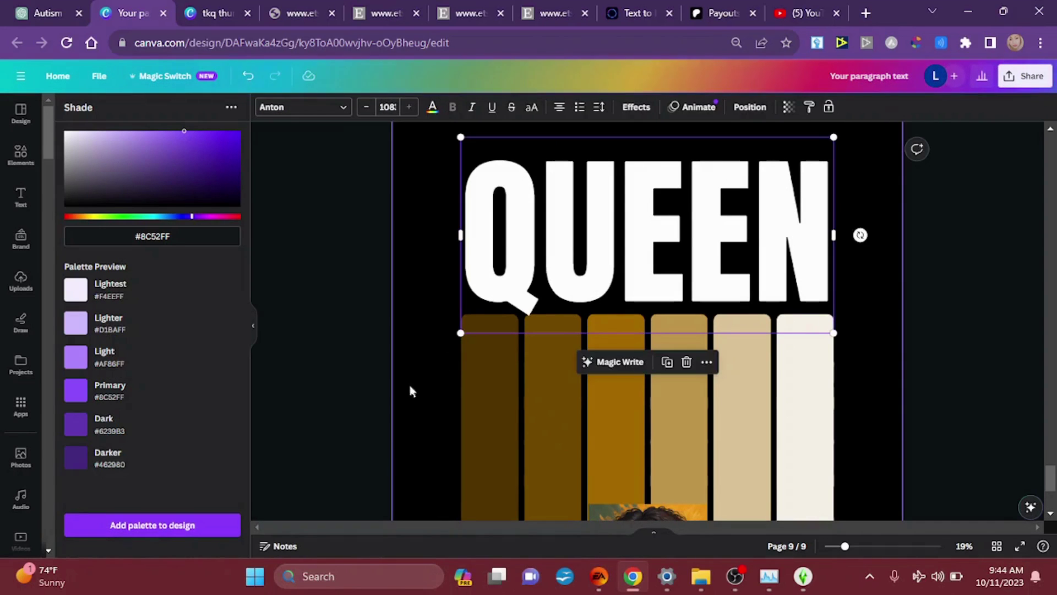
{"action": "left_click", "coordinate": [425, 418]}
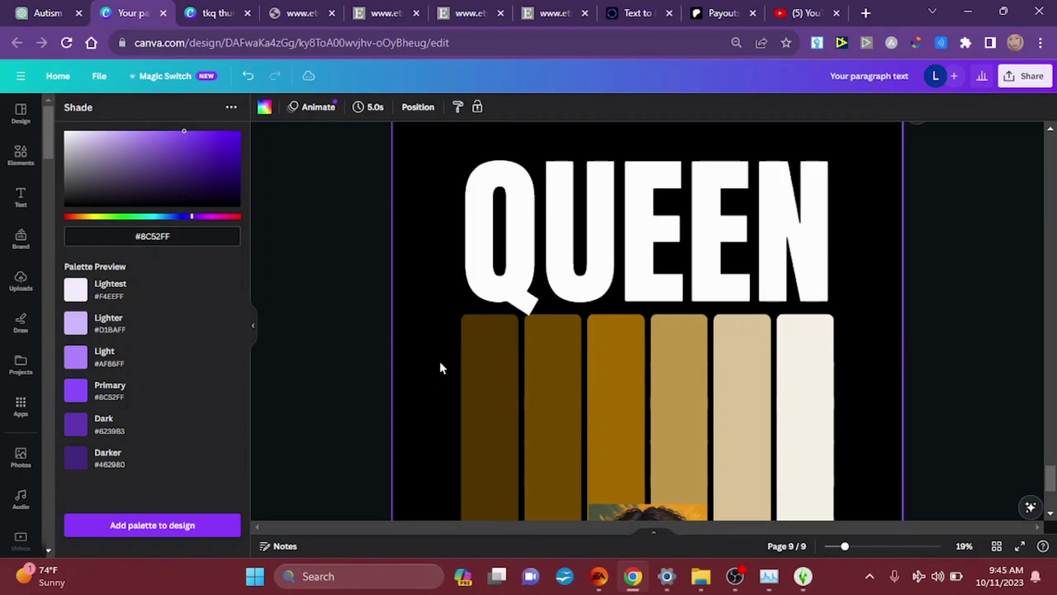
Recolor the letter Q of the QUEEN headline to #533600, sampled from the darkest brown bar
{"action": "left_click", "coordinate": [540, 279]}
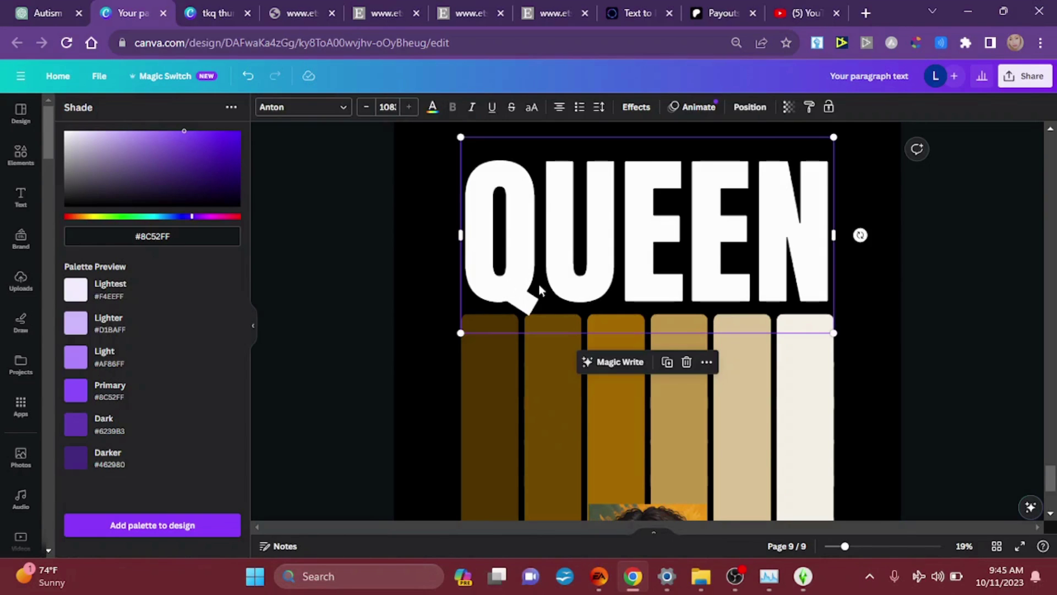
{"action": "double_click", "coordinate": [539, 283]}
{"action": "left_click", "coordinate": [537, 283]}
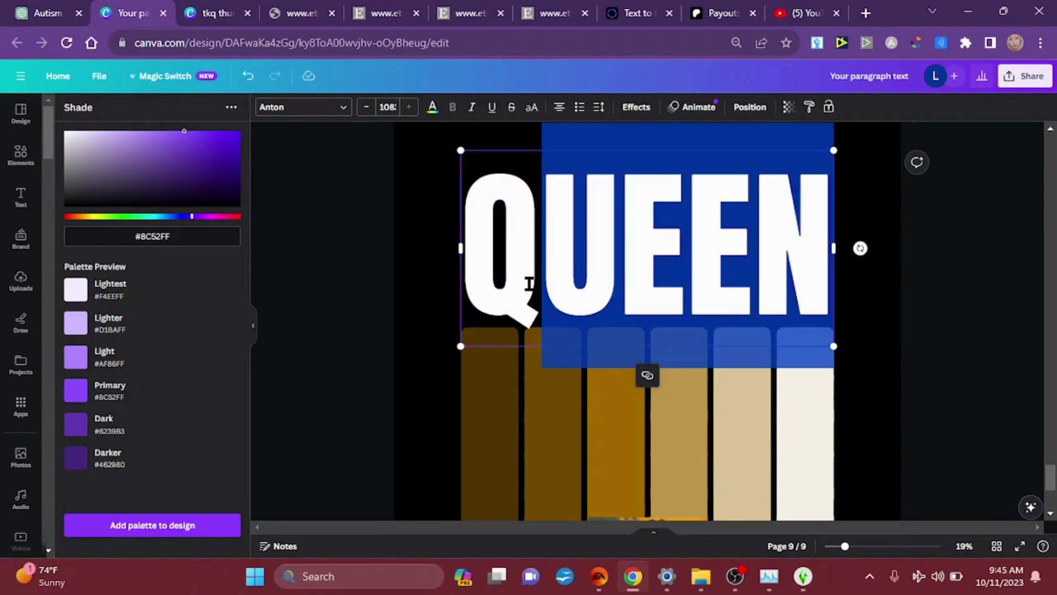
{"action": "left_click", "coordinate": [523, 286]}
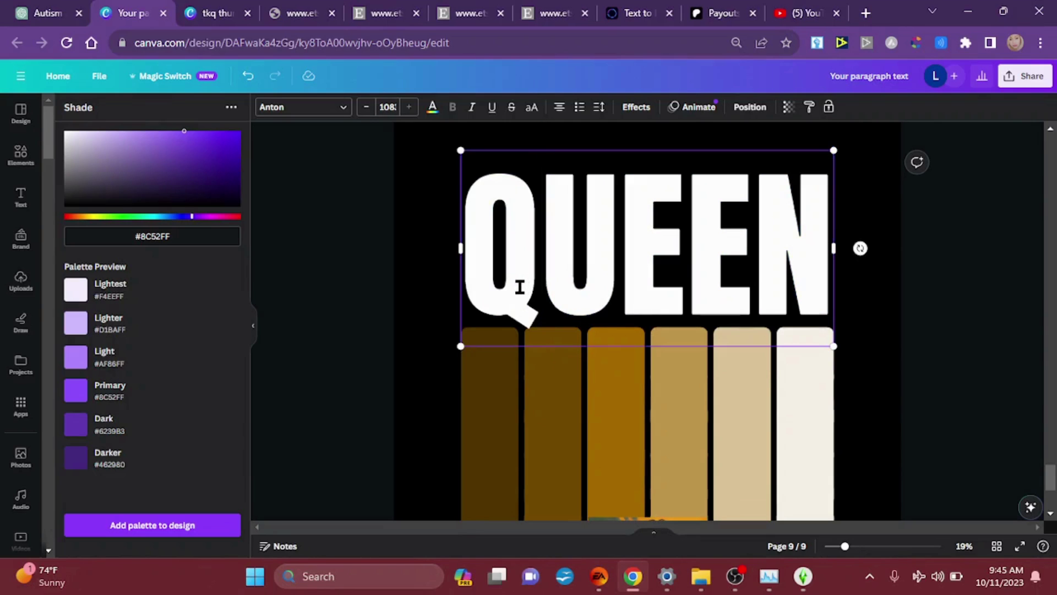
{"action": "left_click_drag", "start_coordinate": [517, 286], "coordinate": [479, 283]}
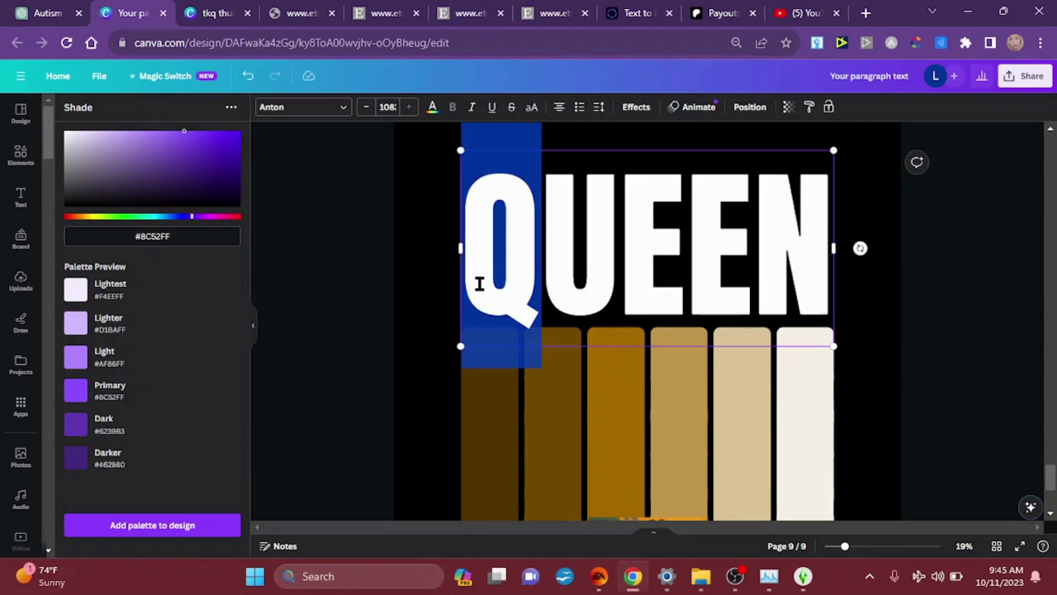
{"action": "left_click", "coordinate": [433, 110]}
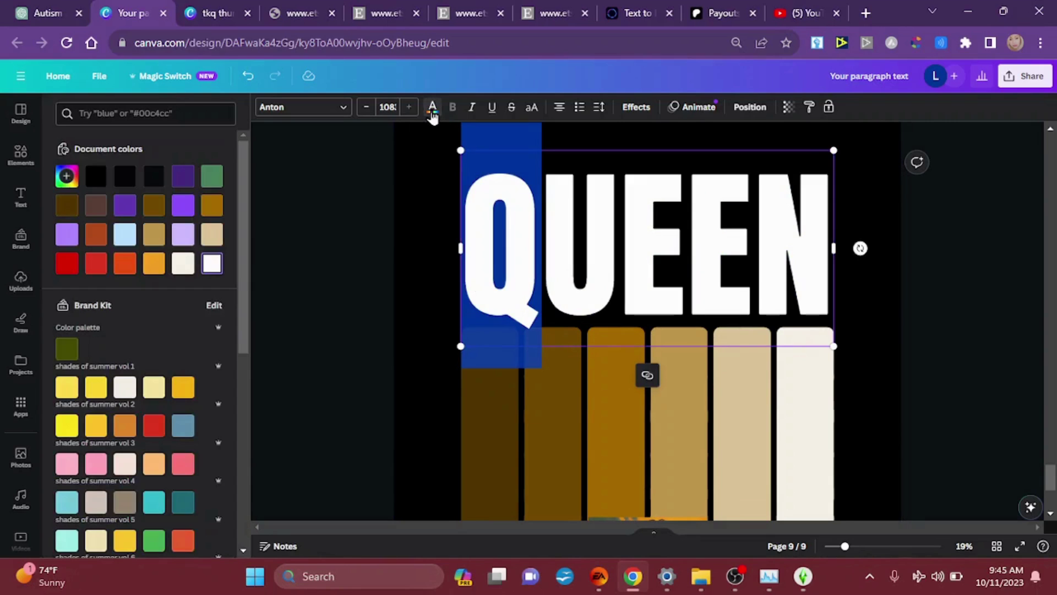
{"action": "left_click", "coordinate": [66, 176]}
{"action": "left_click", "coordinate": [216, 296]}
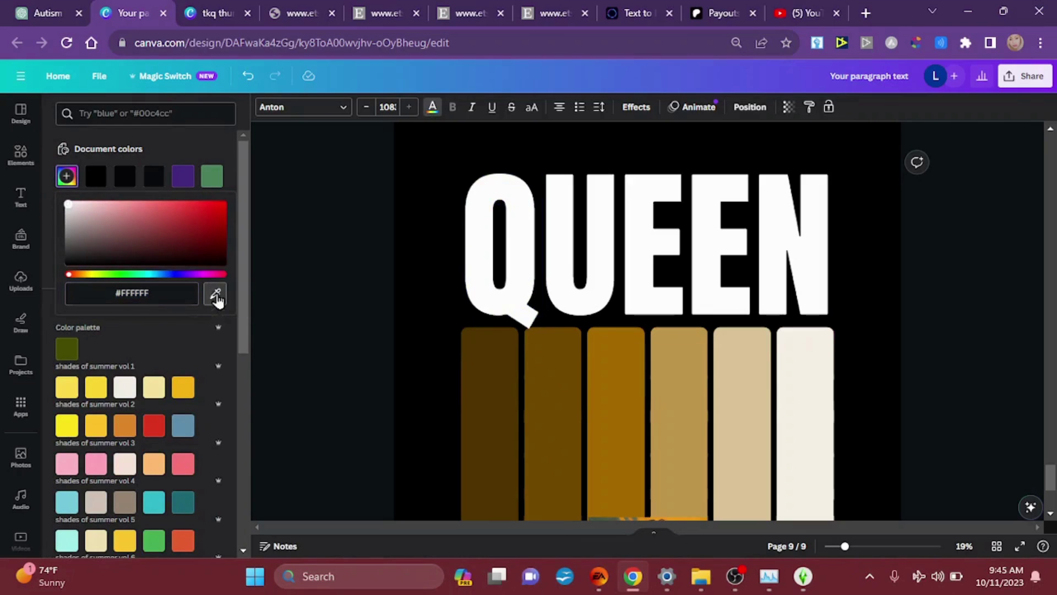
{"action": "left_click", "coordinate": [492, 436]}
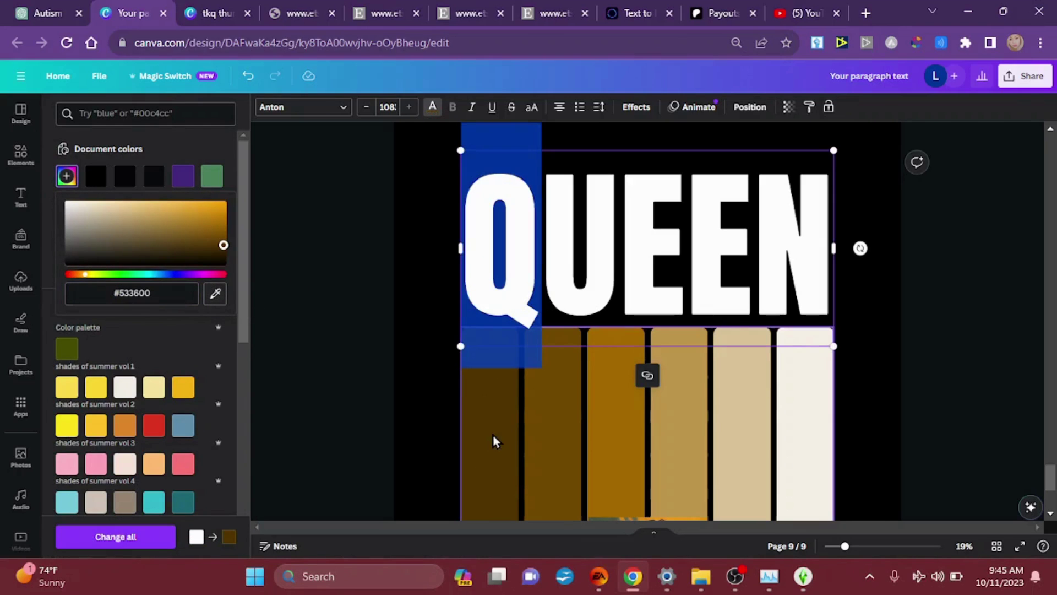
{"action": "left_click", "coordinate": [418, 384]}
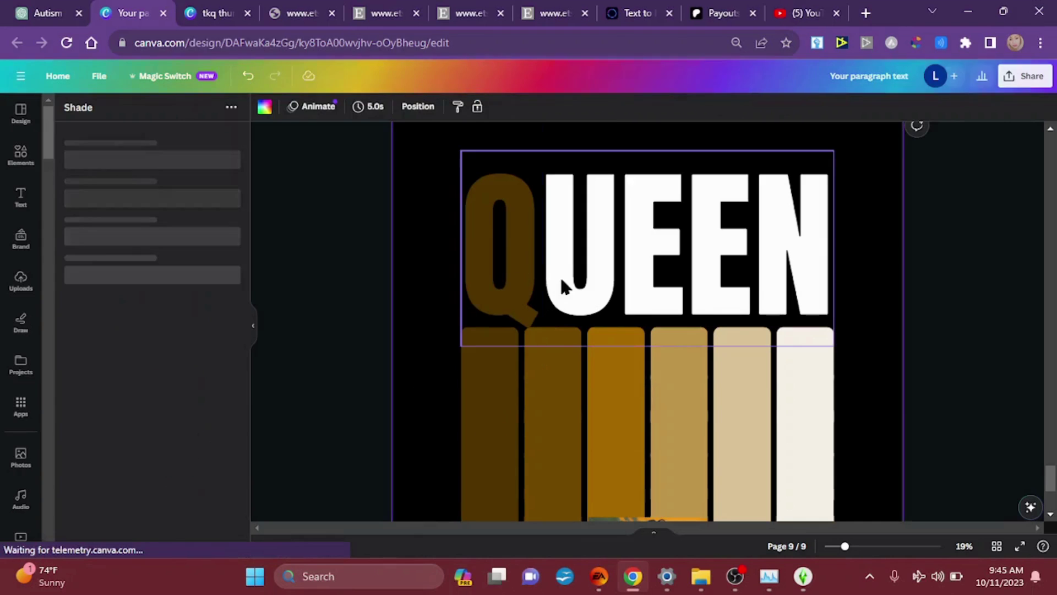
Recolor the letter U of the headline to #A56B00, sampled from the third color bar
{"action": "left_click", "coordinate": [542, 304]}
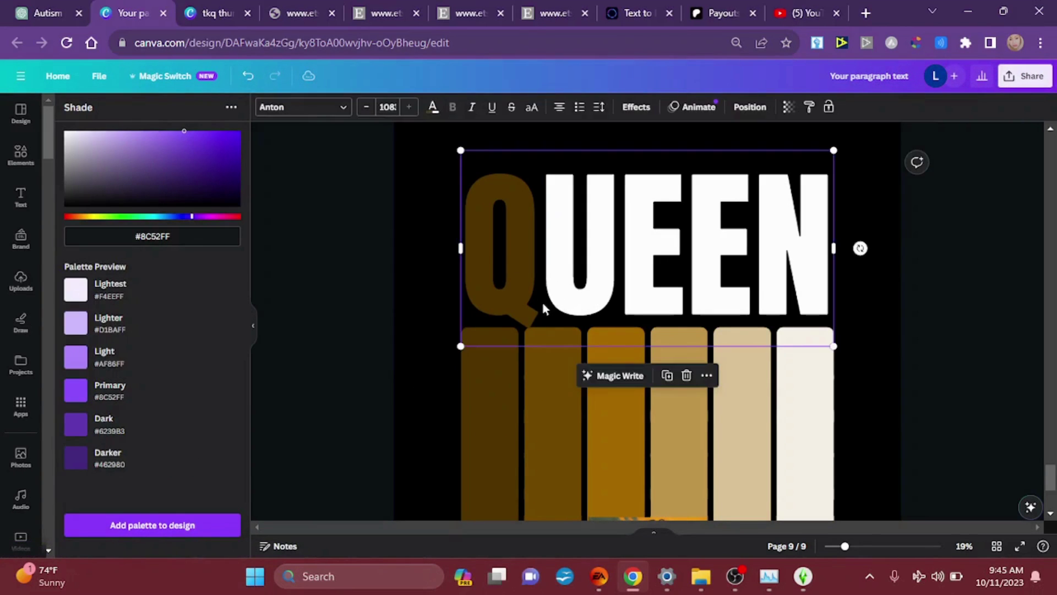
{"action": "left_click_drag", "start_coordinate": [542, 304], "coordinate": [577, 302]}
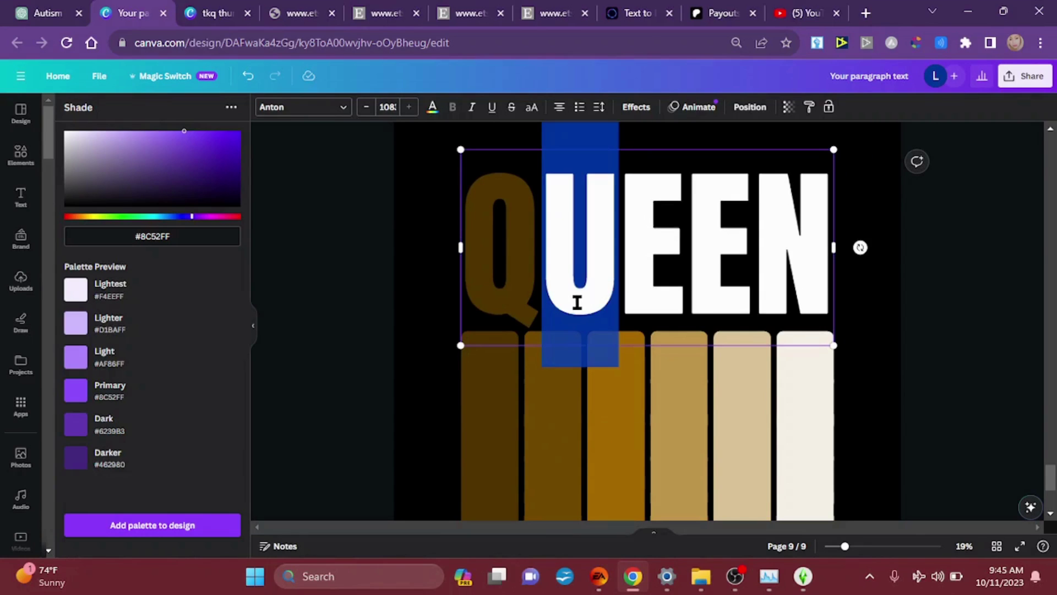
{"action": "left_click", "coordinate": [433, 108]}
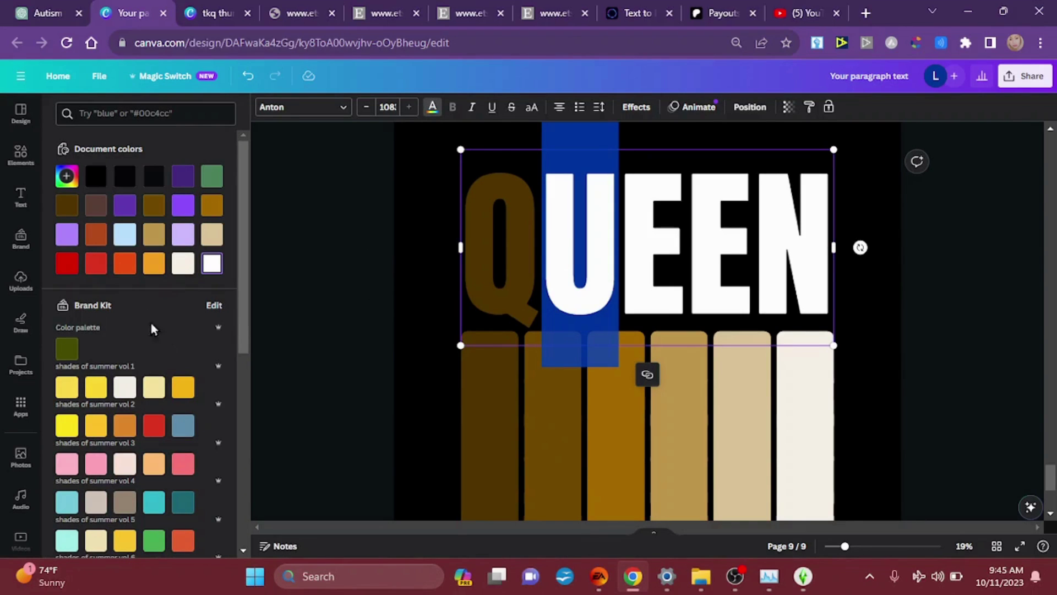
{"action": "left_click", "coordinate": [67, 178]}
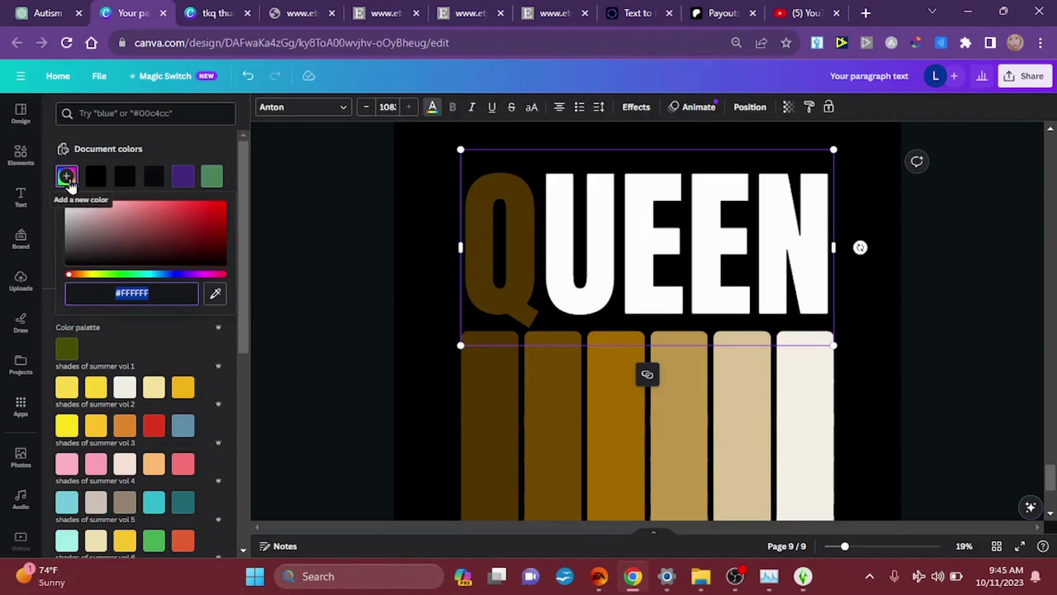
{"action": "left_click", "coordinate": [216, 295]}
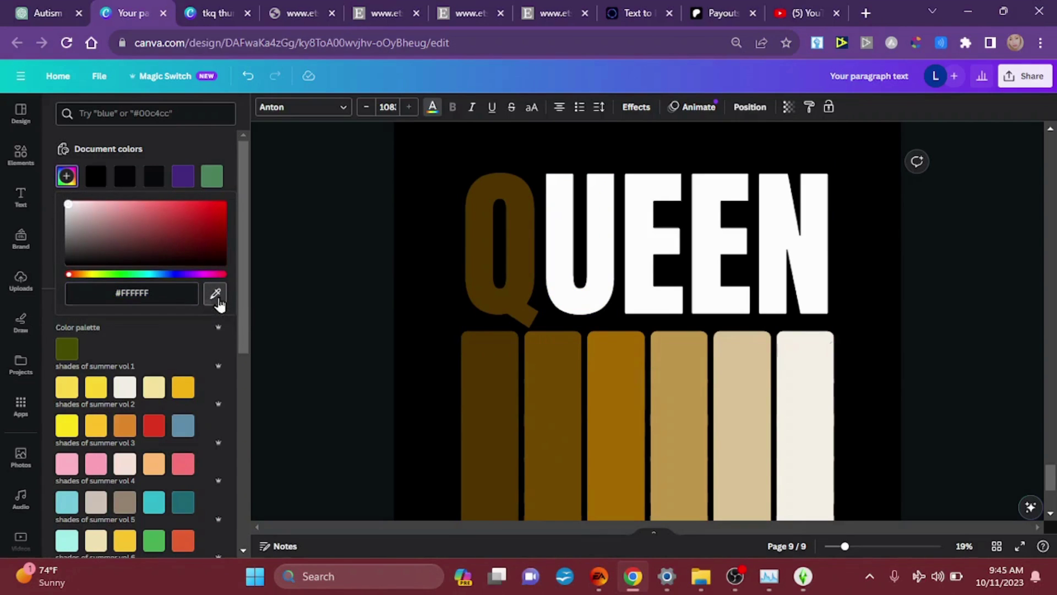
{"action": "left_click", "coordinate": [626, 440]}
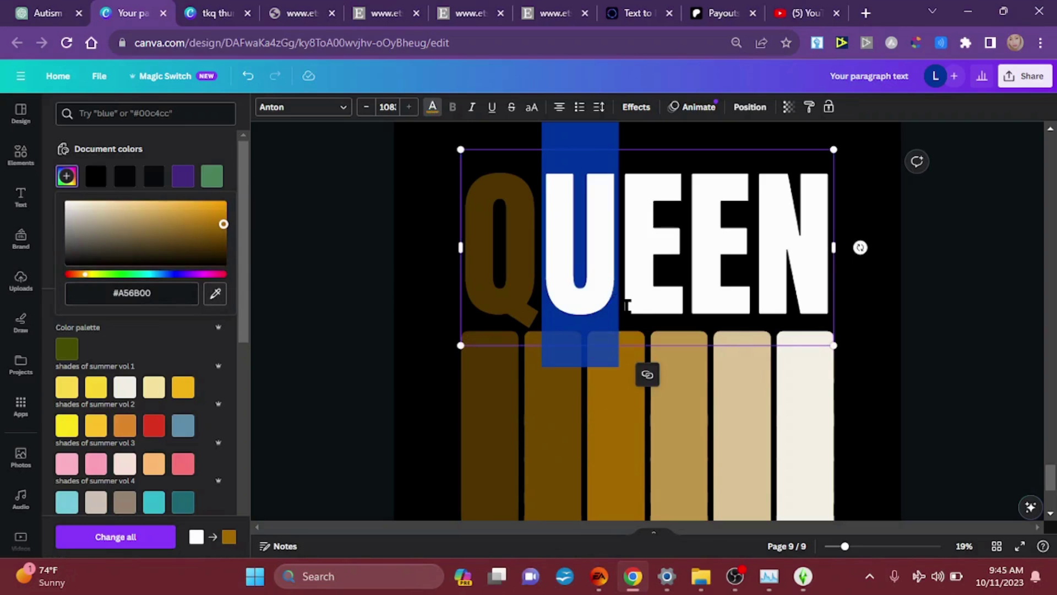
Recolor the first E of the headline to #C0974D, sampled from the fourth color bar
{"action": "left_click_drag", "start_coordinate": [628, 304], "coordinate": [681, 306]}
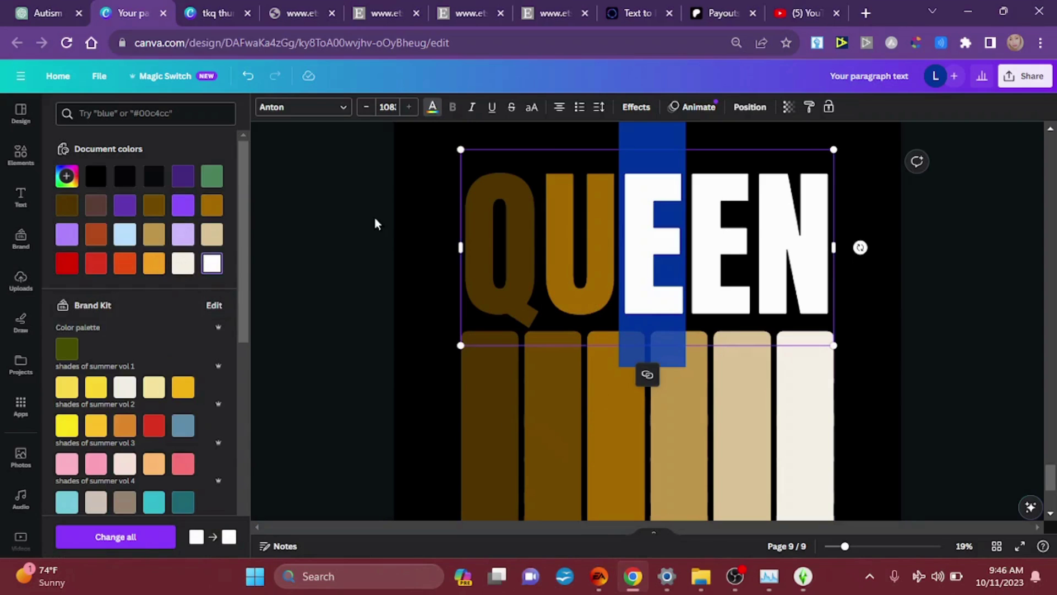
{"action": "left_click", "coordinate": [75, 181]}
{"action": "left_click", "coordinate": [215, 297]}
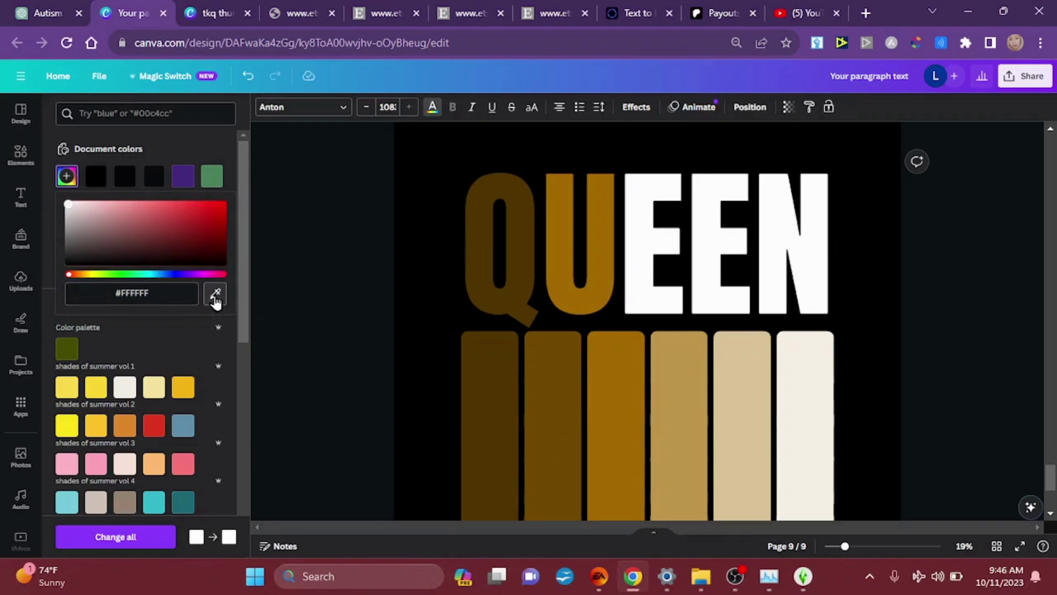
{"action": "left_click", "coordinate": [673, 391]}
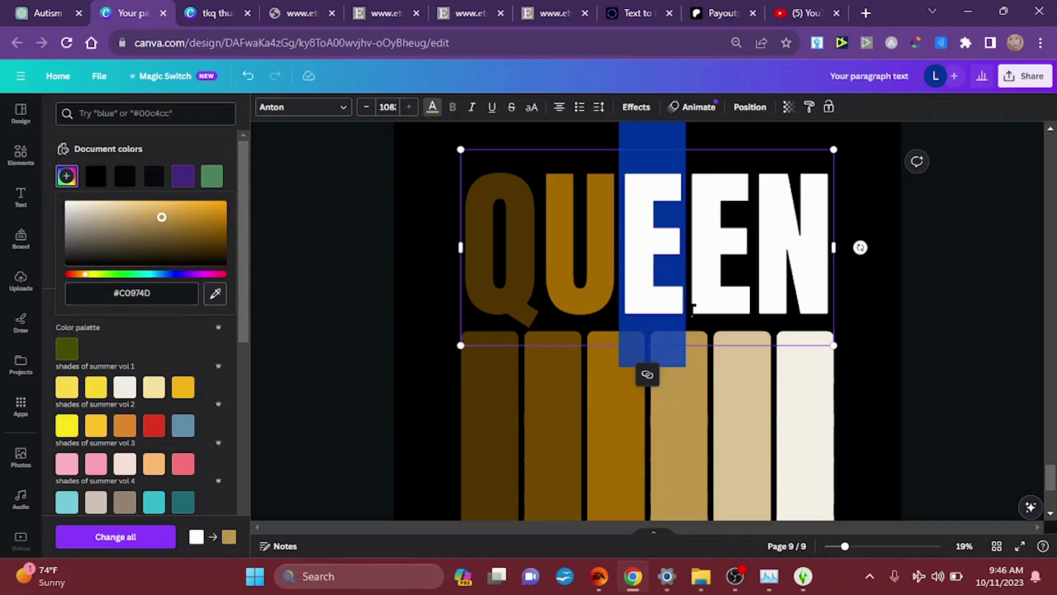
Recolor the second E of the headline with the light beige sampled from the fifth color bar
{"action": "left_click", "coordinate": [692, 307]}
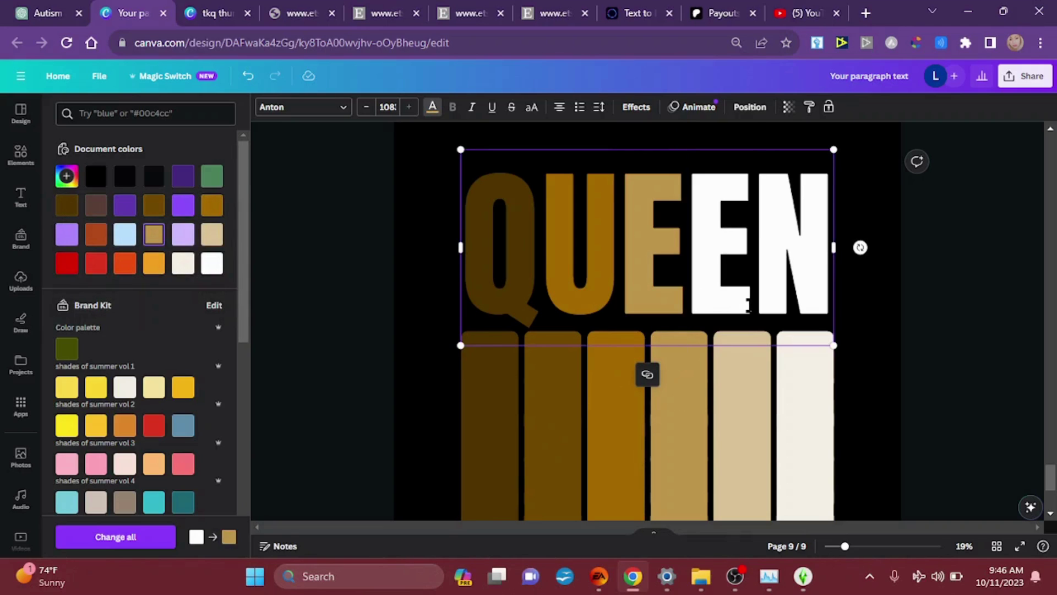
{"action": "left_click_drag", "start_coordinate": [748, 305], "coordinate": [697, 303]}
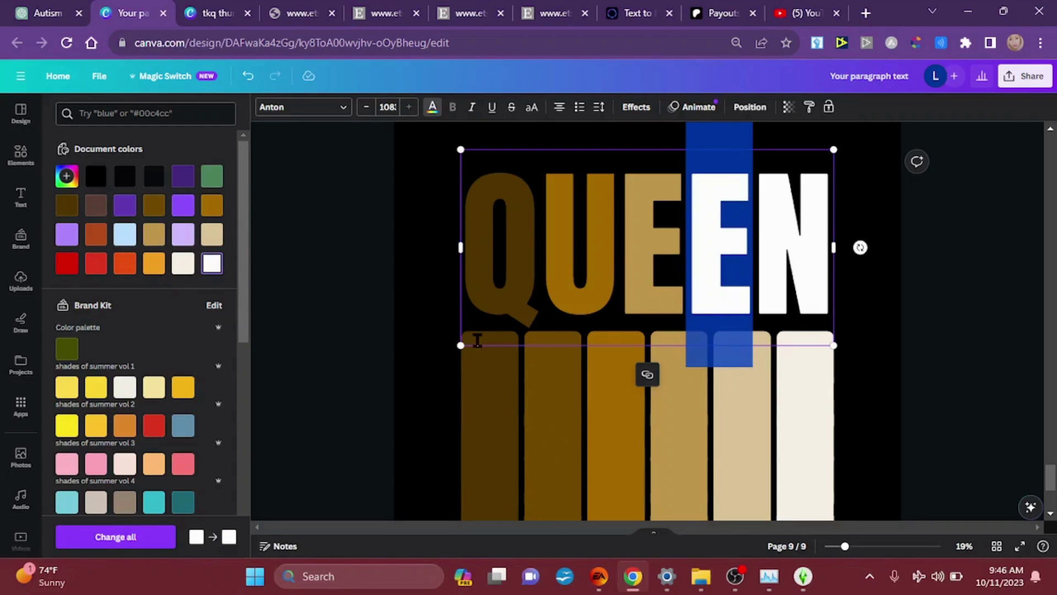
{"action": "left_click", "coordinate": [66, 176]}
{"action": "left_click", "coordinate": [215, 293]}
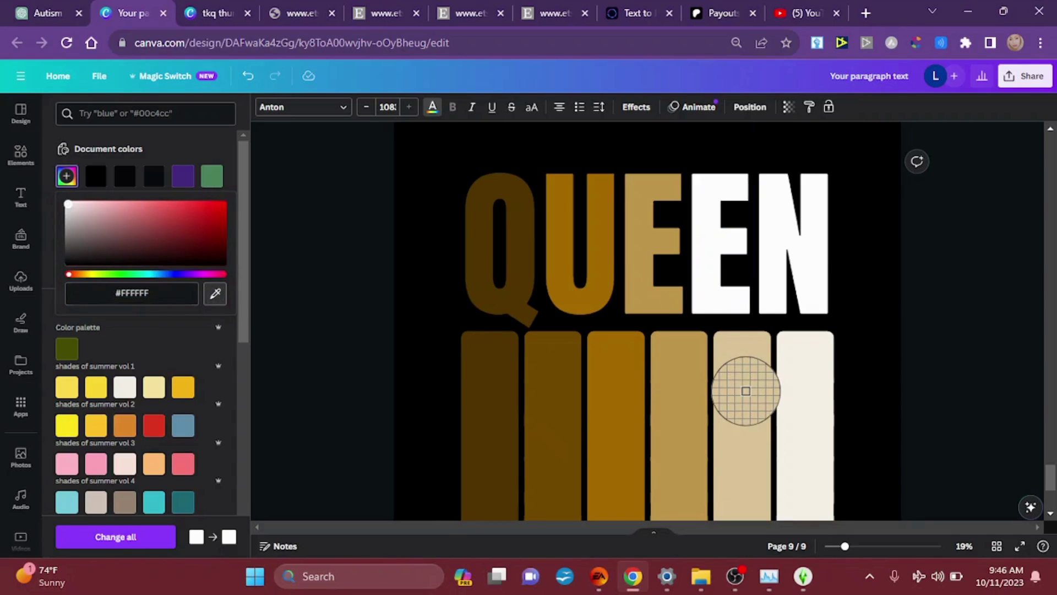
{"action": "left_click", "coordinate": [743, 417]}
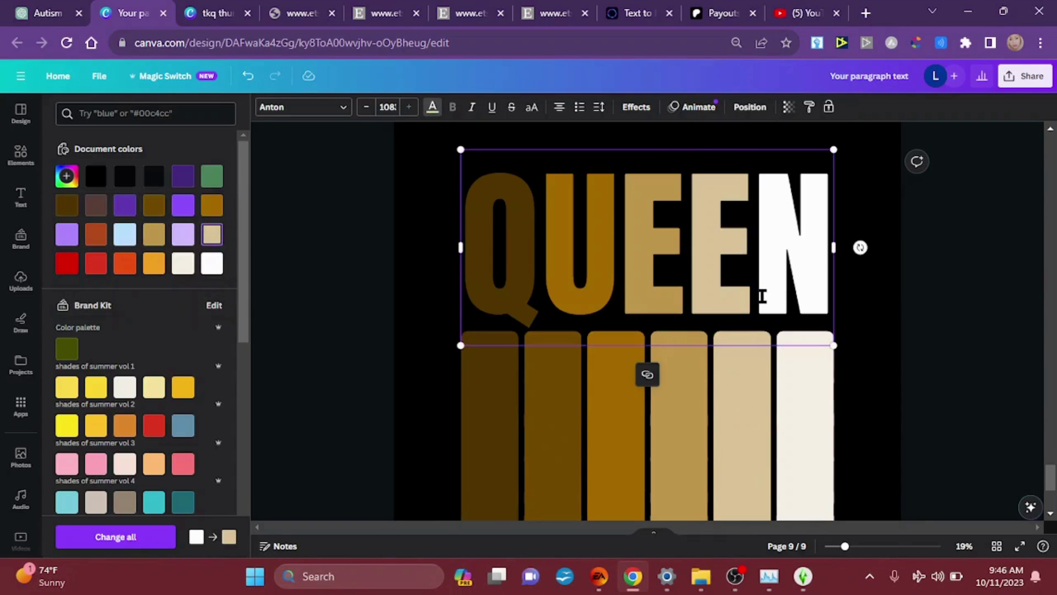
Recolor the letter N of the headline to #F6F0E6, sampled from the lightest bar, and deselect the text
{"action": "left_click_drag", "start_coordinate": [761, 295], "coordinate": [816, 297]}
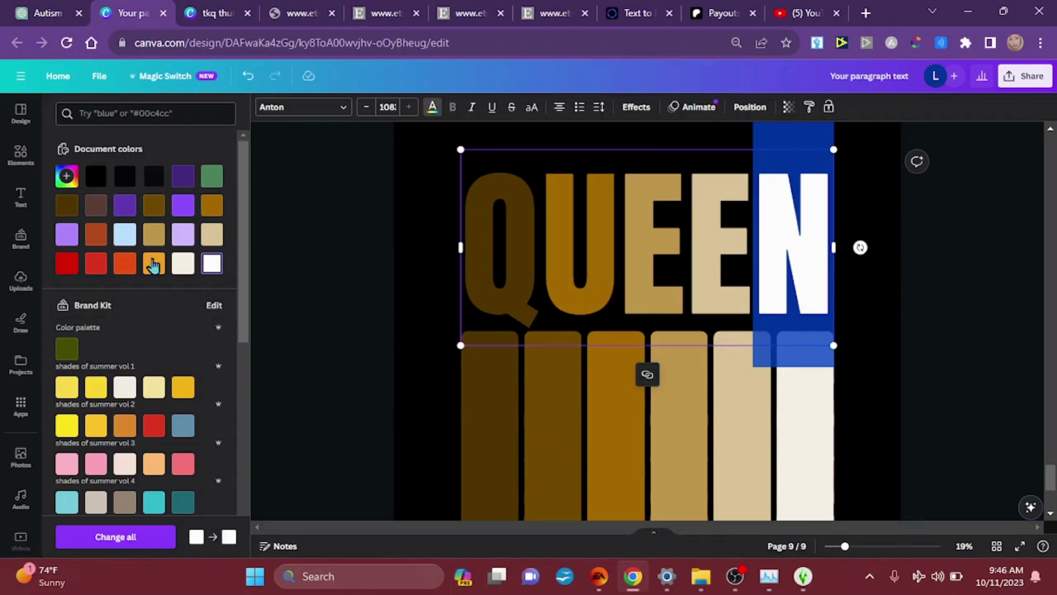
{"action": "left_click", "coordinate": [74, 181]}
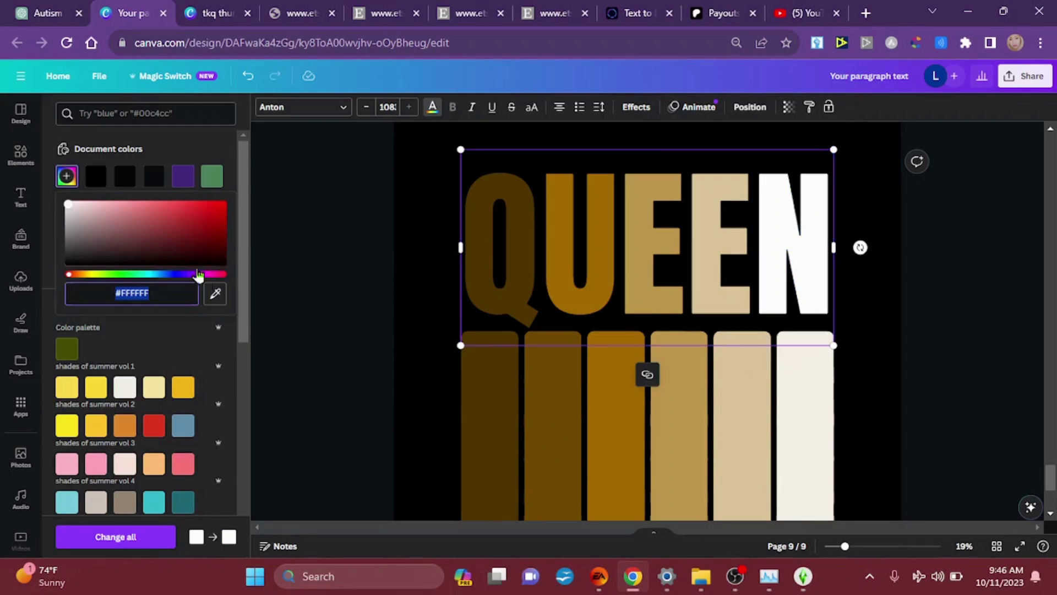
{"action": "left_click", "coordinate": [215, 292]}
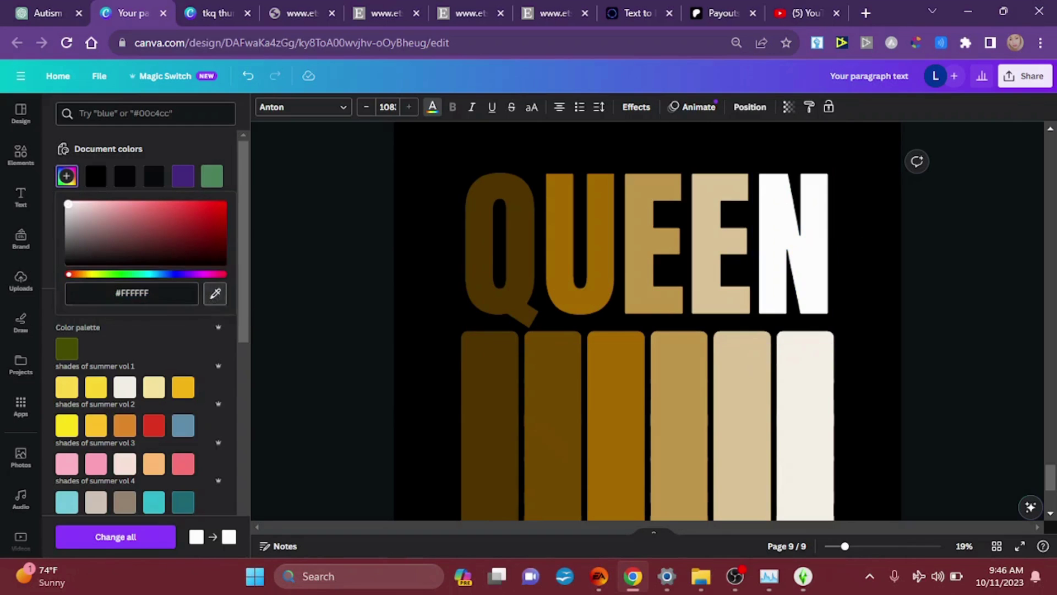
{"action": "left_click", "coordinate": [826, 408]}
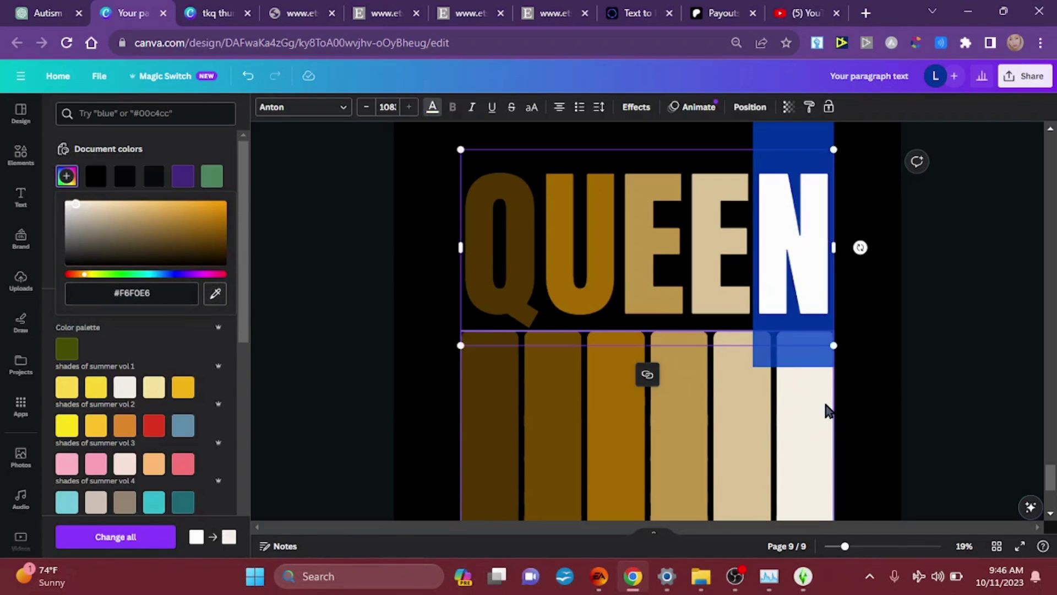
{"action": "left_click", "coordinate": [828, 410]}
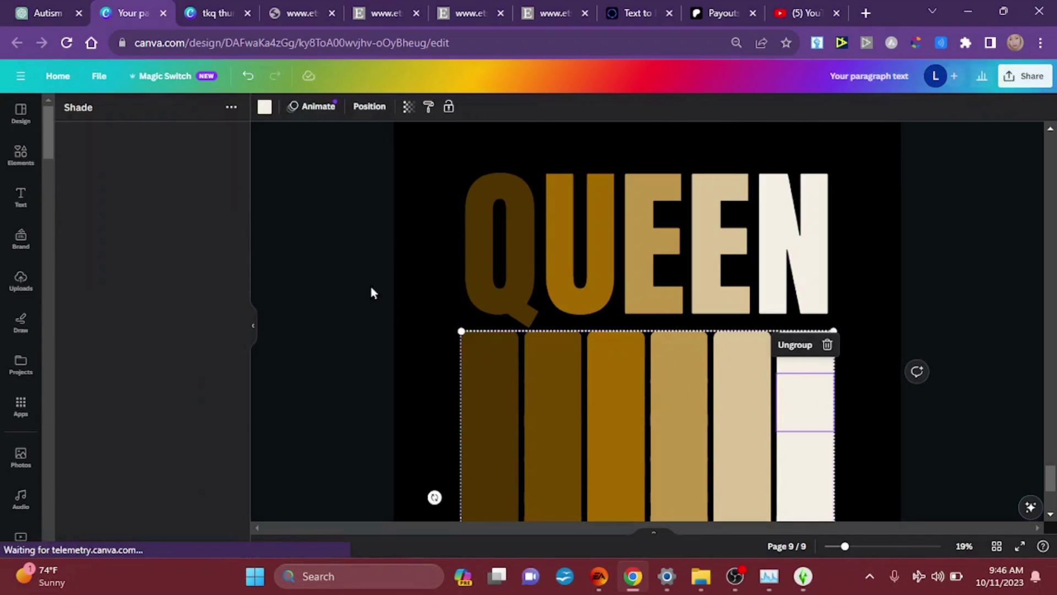
{"action": "left_click", "coordinate": [413, 307]}
{"action": "mouse_move", "coordinate": [564, 250]}
{"action": "left_mouse_down"}
{"action": "mouse_move", "coordinate": [550, 245]}
{"action": "mouse_move", "coordinate": [563, 250]}
{"action": "left_mouse_up"}
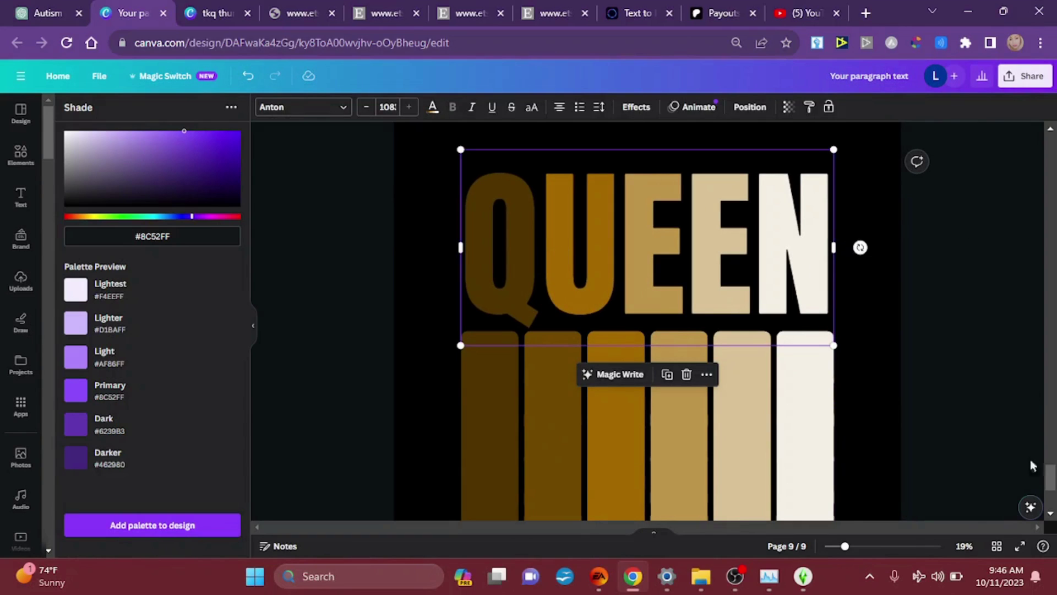
{"action": "left_click", "coordinate": [948, 439]}
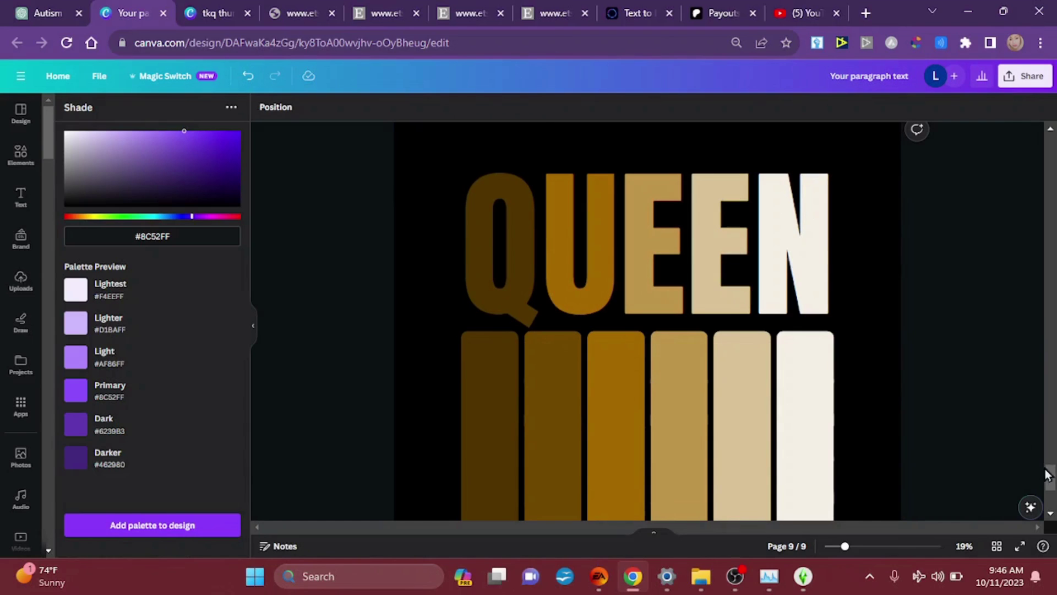
Change the font of the QUEEN headline from the document fonts to Arrafah Regular
{"action": "left_click", "coordinate": [725, 240]}
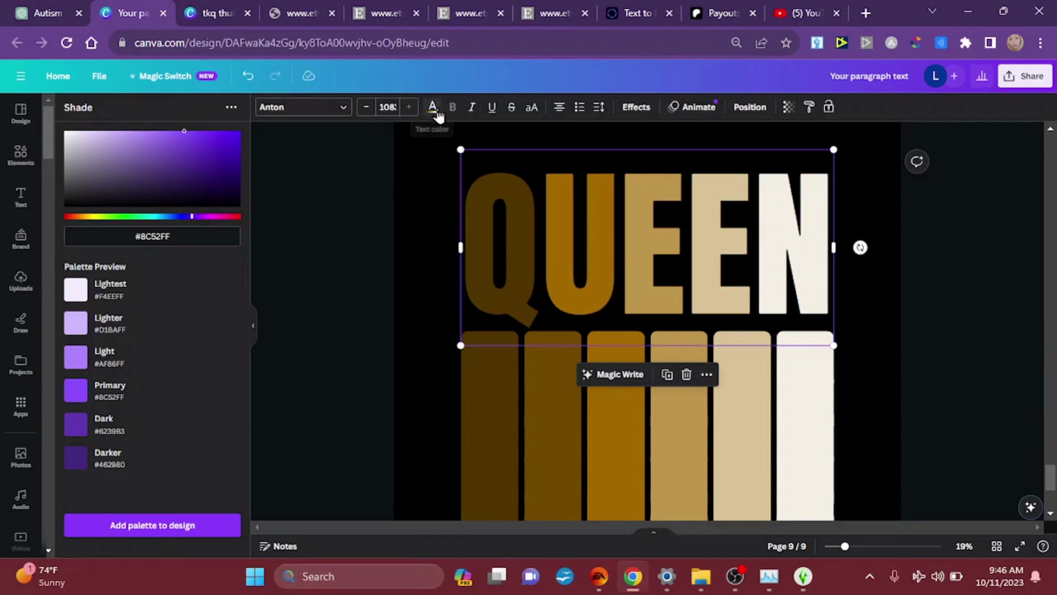
{"action": "left_click", "coordinate": [323, 115]}
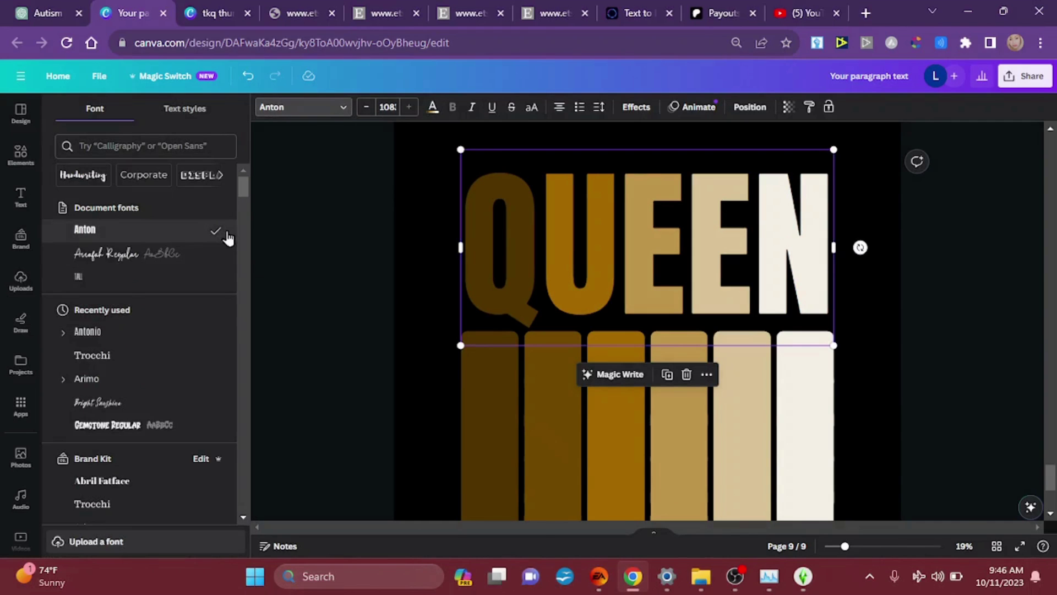
{"action": "left_click", "coordinate": [132, 253]}
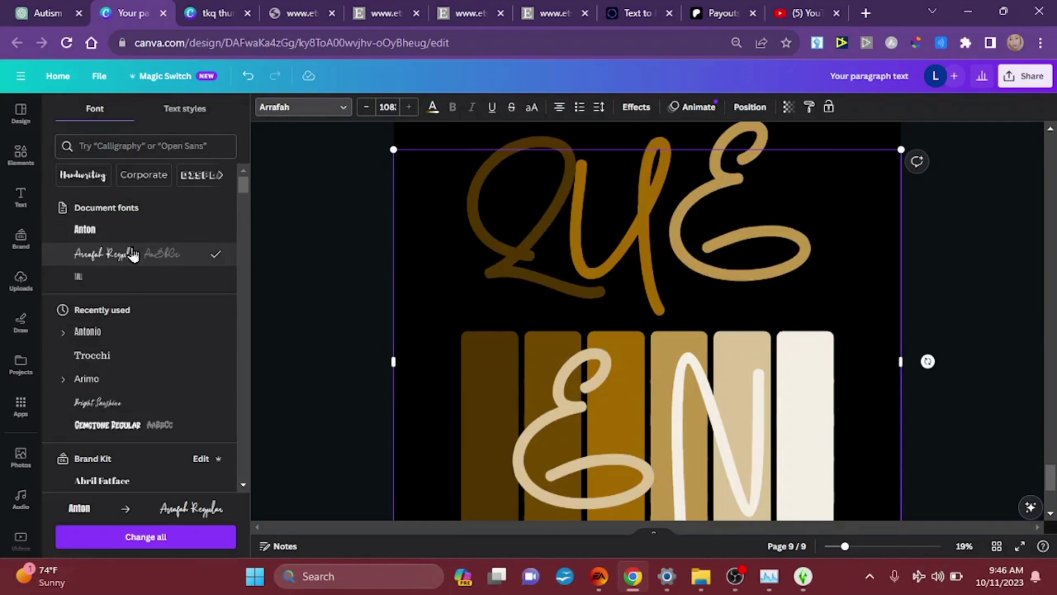
Shrink the QUEEN text to a font size of about 683 so it fits on one line, and place it just above the color bars
{"action": "left_click_drag", "start_coordinate": [392, 360], "coordinate": [493, 272]}
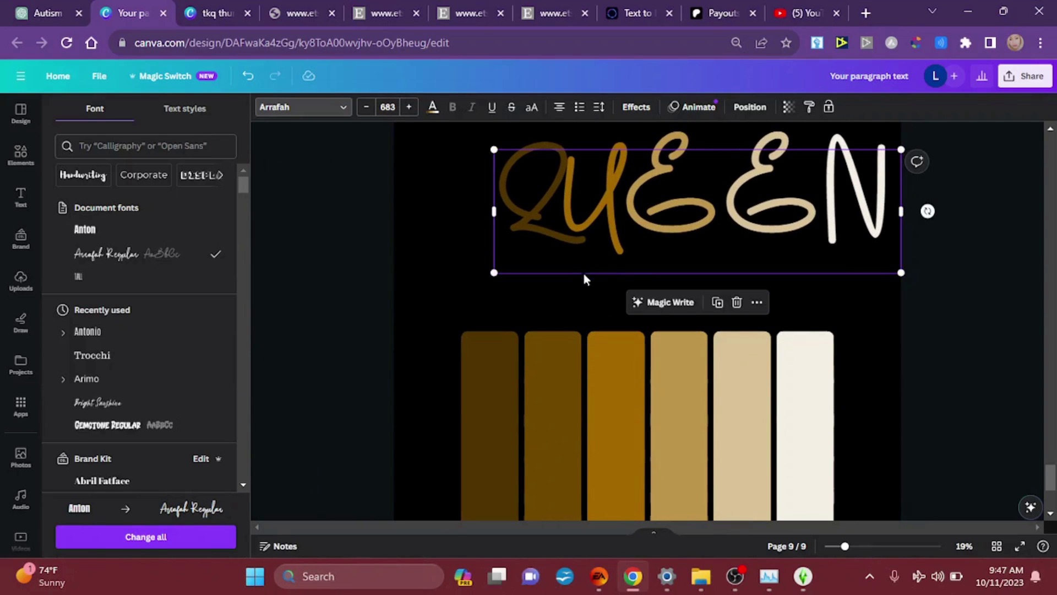
{"action": "left_click_drag", "start_coordinate": [600, 214], "coordinate": [572, 251]}
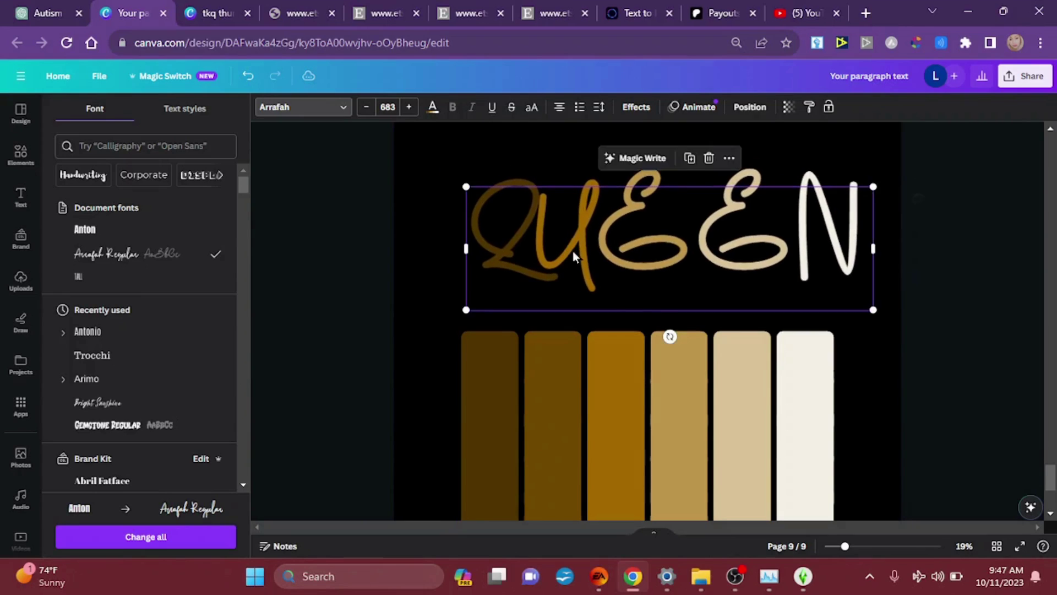
{"action": "left_click", "coordinate": [532, 108]}
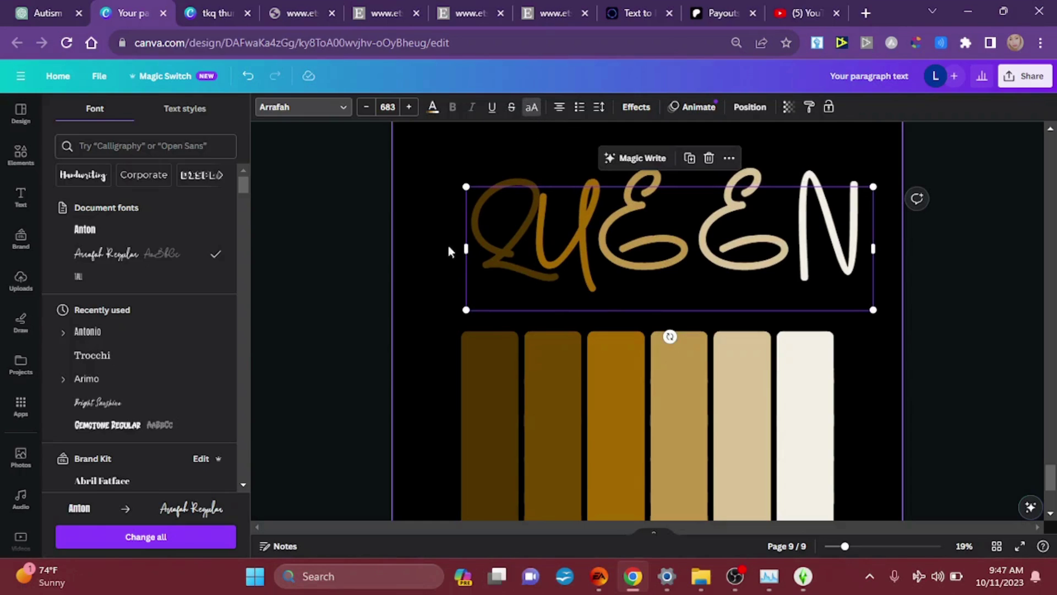
{"action": "left_click", "coordinate": [406, 325]}
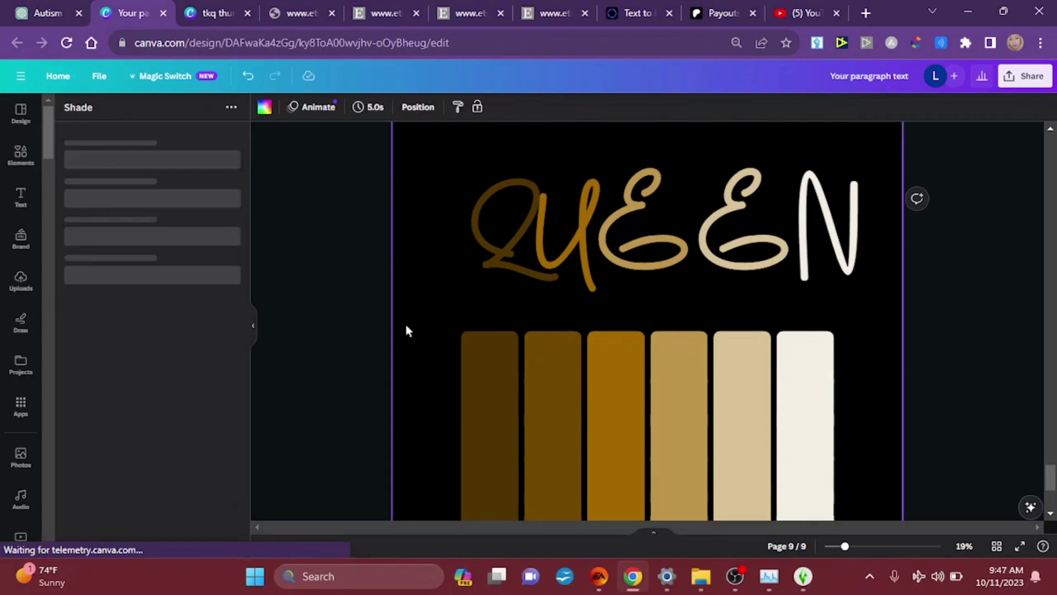
Change the font of the QUEEN headline to Tall from the document fonts
{"action": "left_click", "coordinate": [527, 227]}
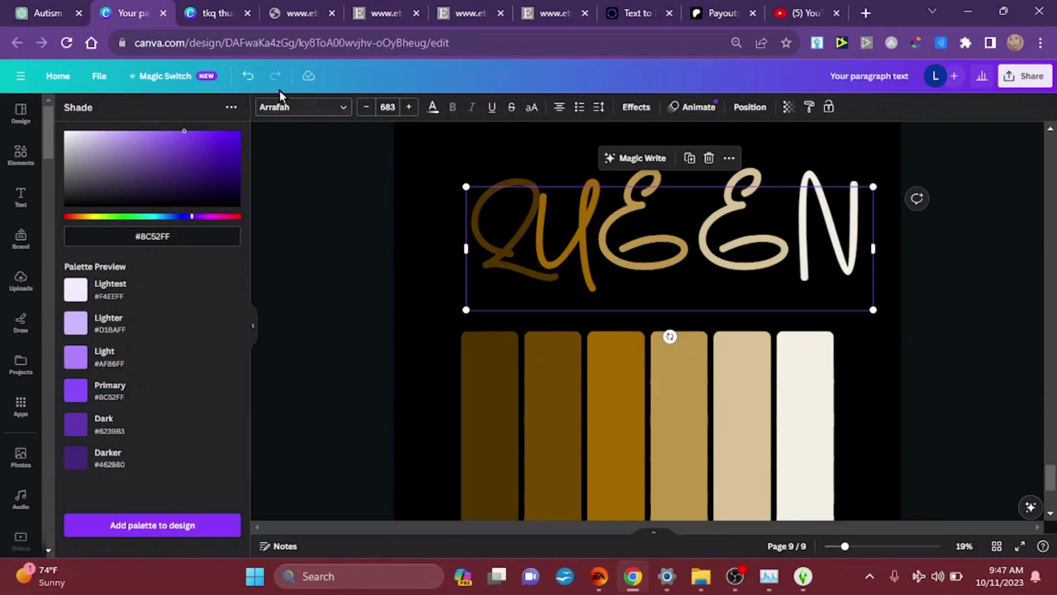
{"action": "left_click", "coordinate": [318, 110]}
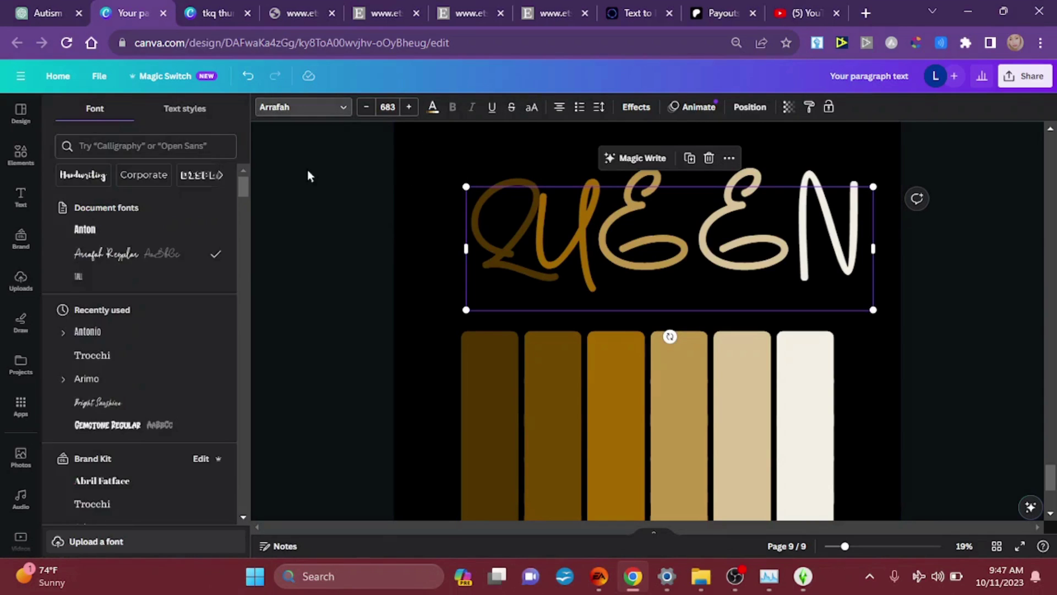
{"action": "left_click", "coordinate": [110, 277]}
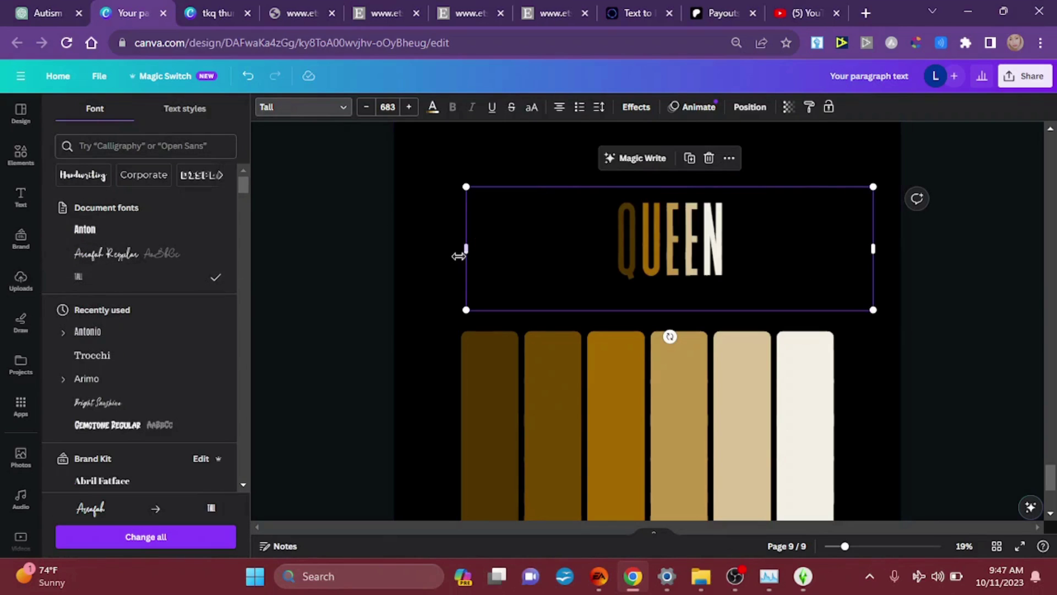
Narrow the QUEEN text box around its letters and enlarge the headline to a font size of about 1500 above the color bars
{"action": "left_click_drag", "start_coordinate": [466, 249], "coordinate": [754, 248]}
{"action": "left_click_drag", "start_coordinate": [753, 310], "coordinate": [611, 213]}
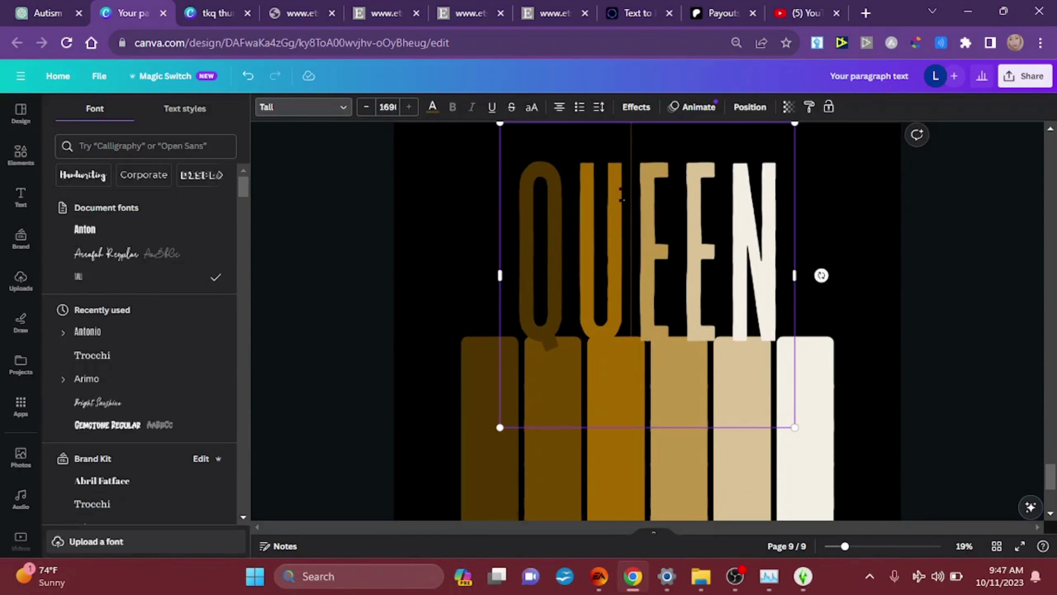
{"action": "left_click_drag", "start_coordinate": [501, 424], "coordinate": [533, 393]}
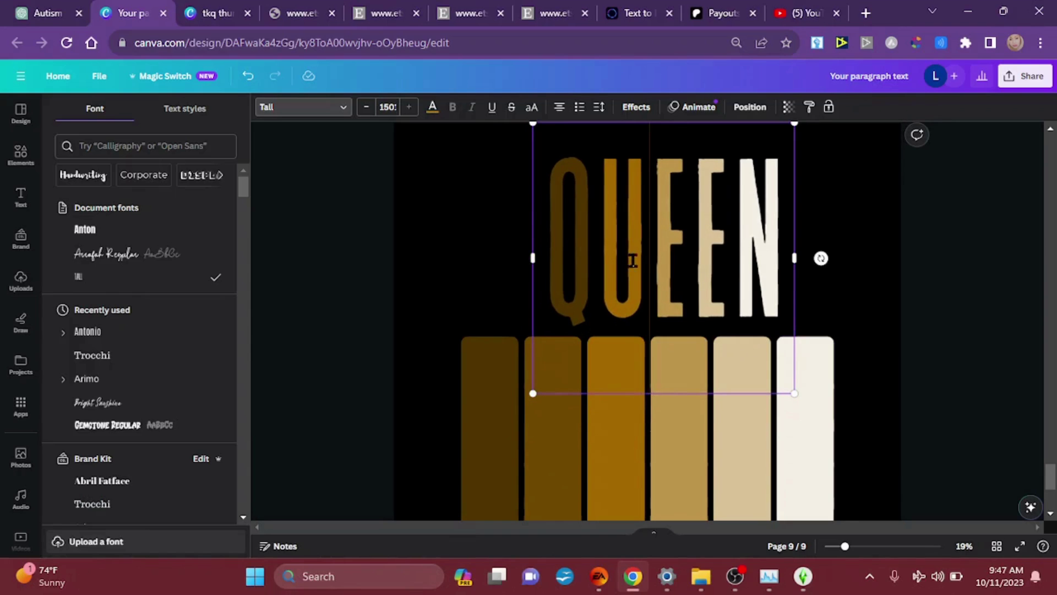
{"action": "left_click_drag", "start_coordinate": [643, 259], "coordinate": [597, 260]}
{"action": "left_click", "coordinate": [480, 288]}
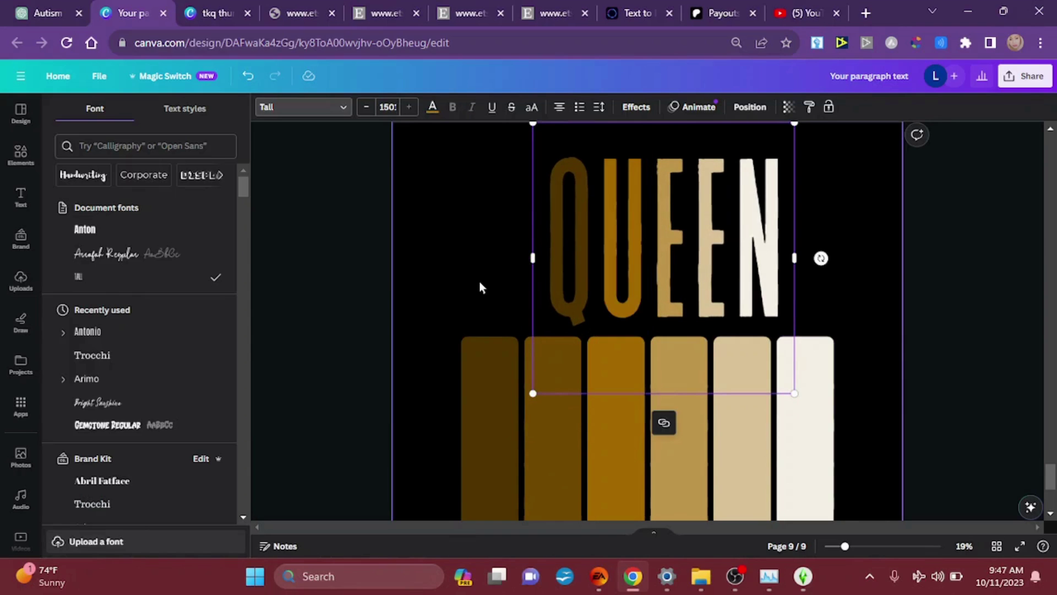
Widen the QUEEN text box on both sides and set its letter spacing to 164
{"action": "left_click", "coordinate": [749, 245]}
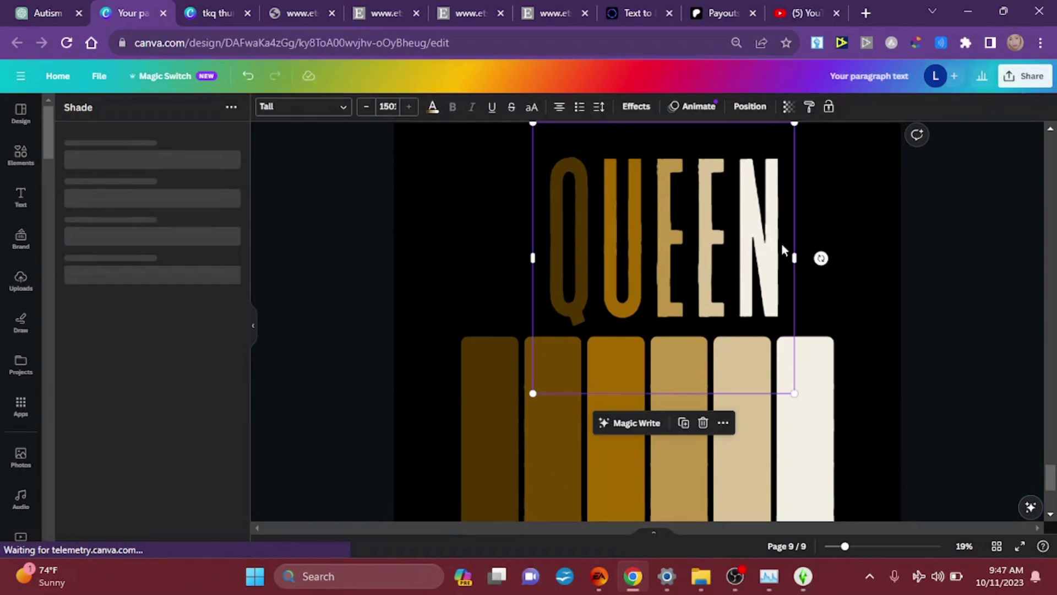
{"action": "left_click_drag", "start_coordinate": [793, 248], "coordinate": [901, 258]}
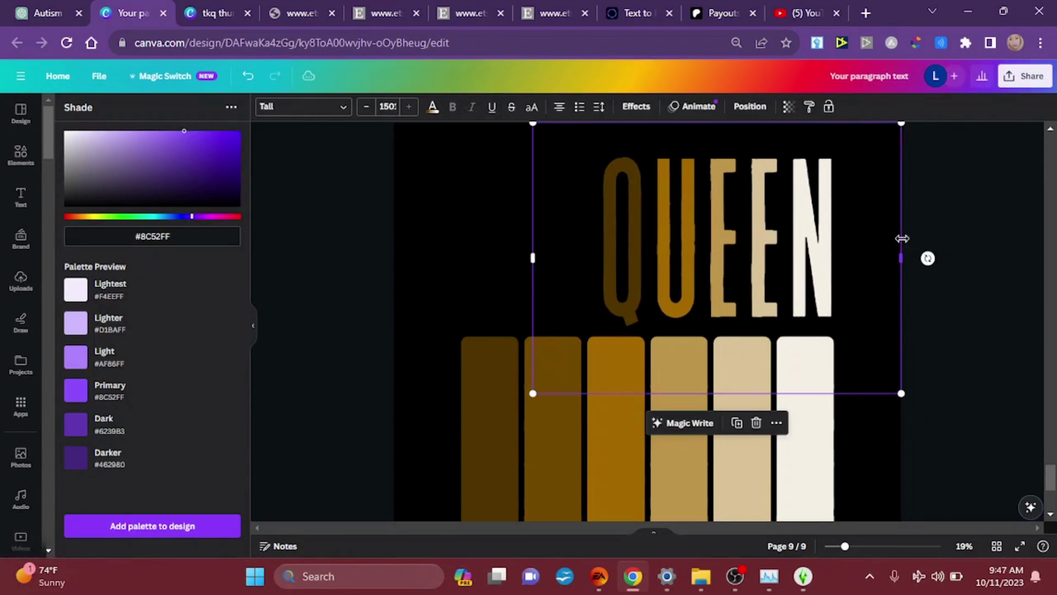
{"action": "left_click", "coordinate": [600, 110]}
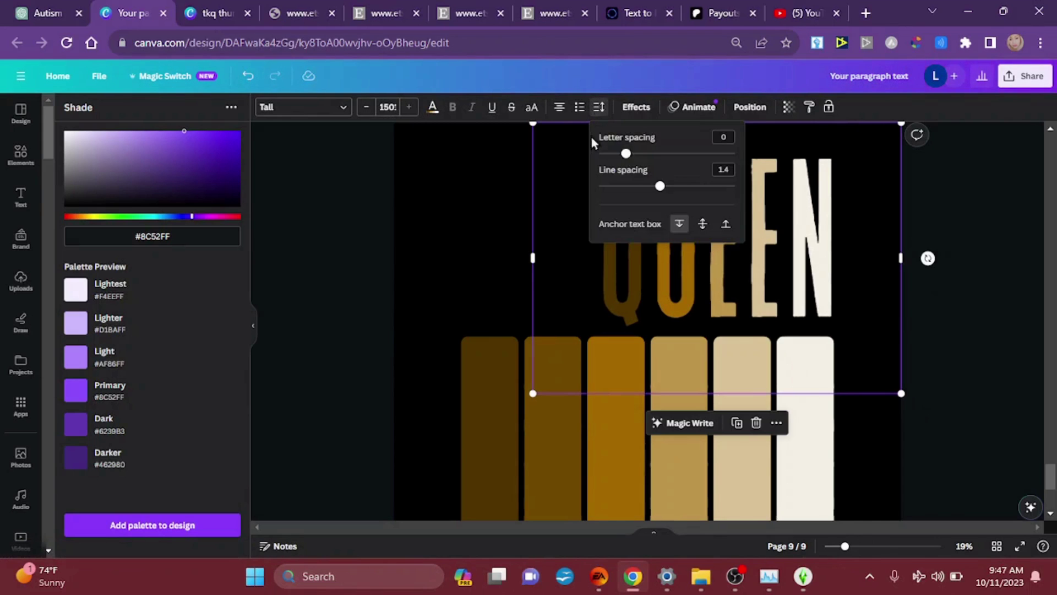
{"action": "left_click_drag", "start_coordinate": [629, 154], "coordinate": [641, 155]}
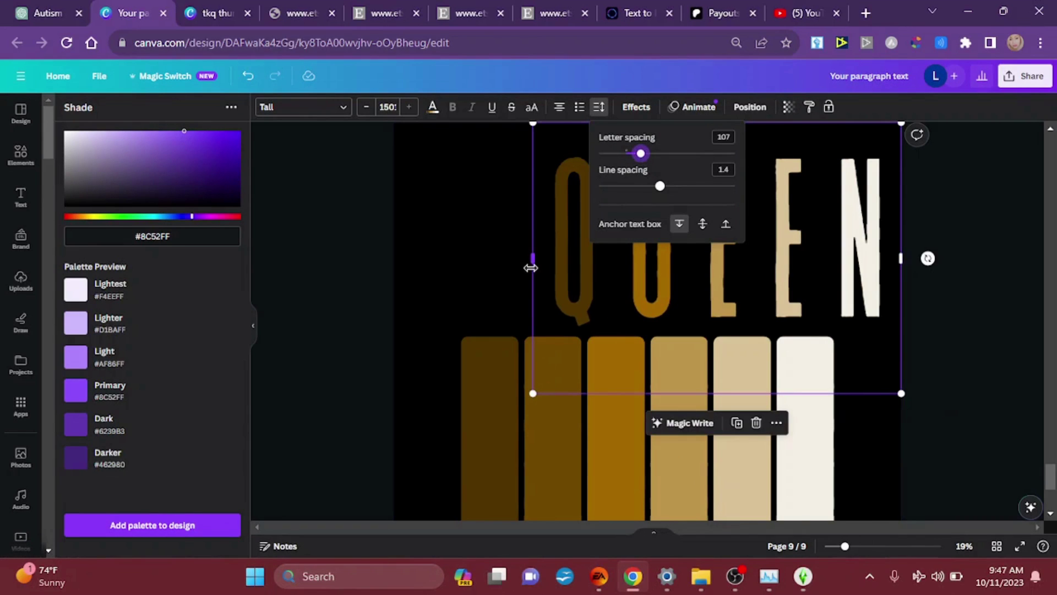
{"action": "left_click_drag", "start_coordinate": [533, 259], "coordinate": [460, 258]}
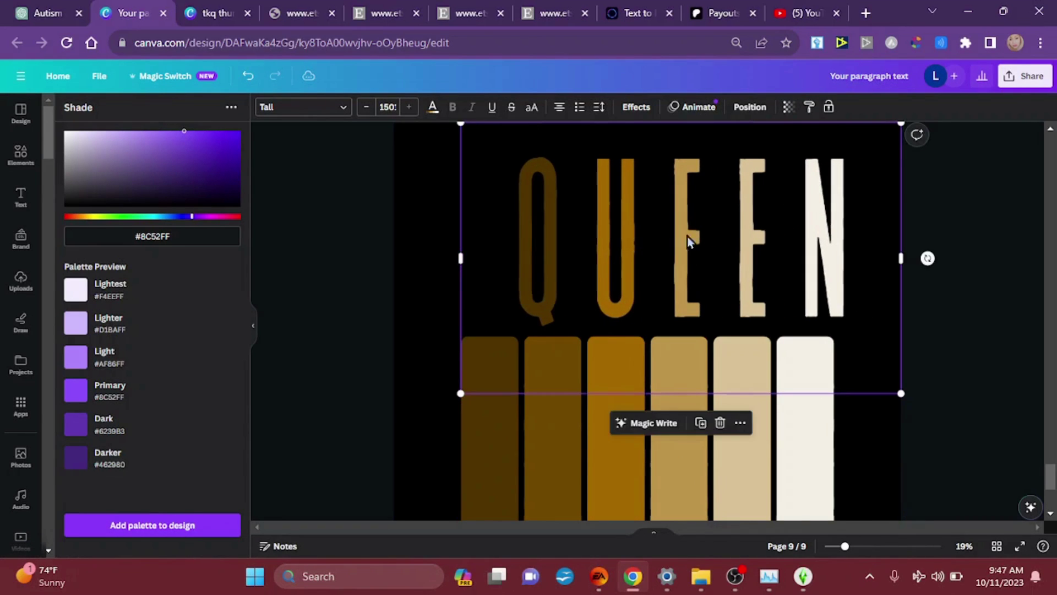
{"action": "left_click", "coordinate": [600, 110]}
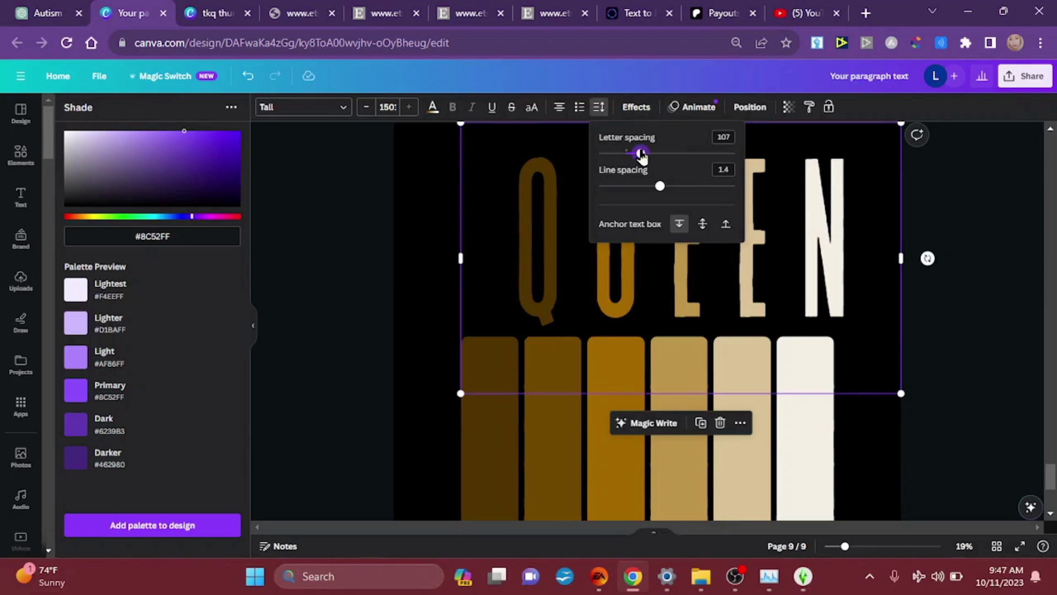
{"action": "left_click_drag", "start_coordinate": [641, 155], "coordinate": [649, 154]}
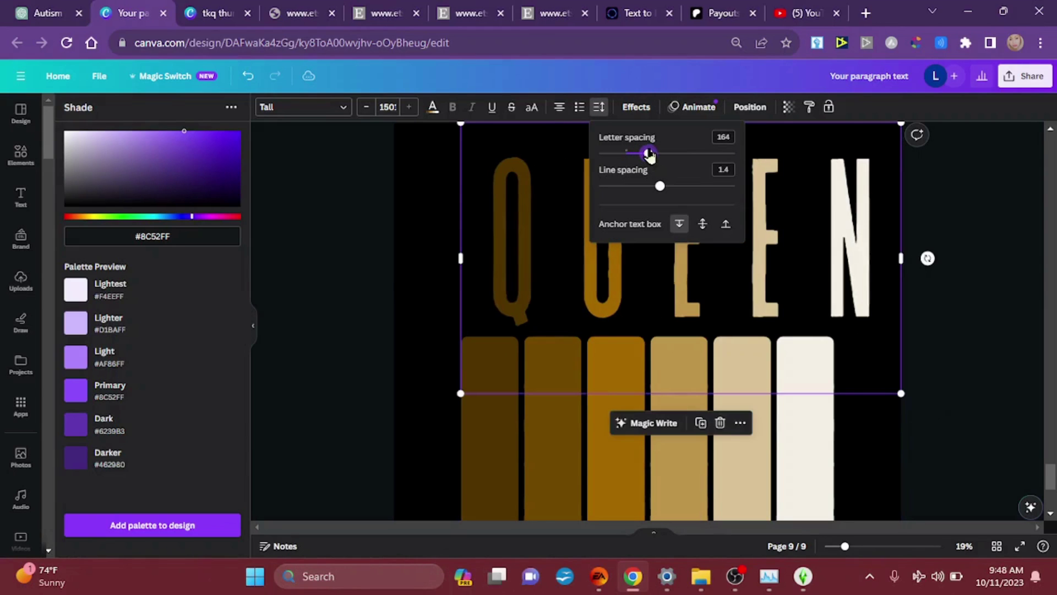
{"action": "left_click", "coordinate": [865, 428]}
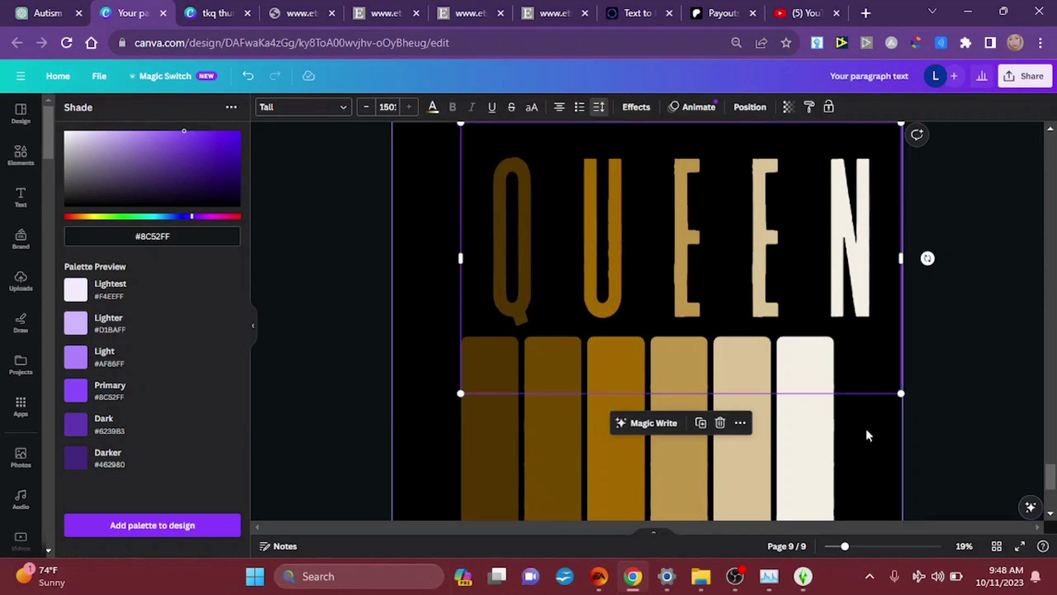
Shrink the QUEEN headline to a font size of about 1328 and center it just above the color bars
{"action": "left_click", "coordinate": [842, 285]}
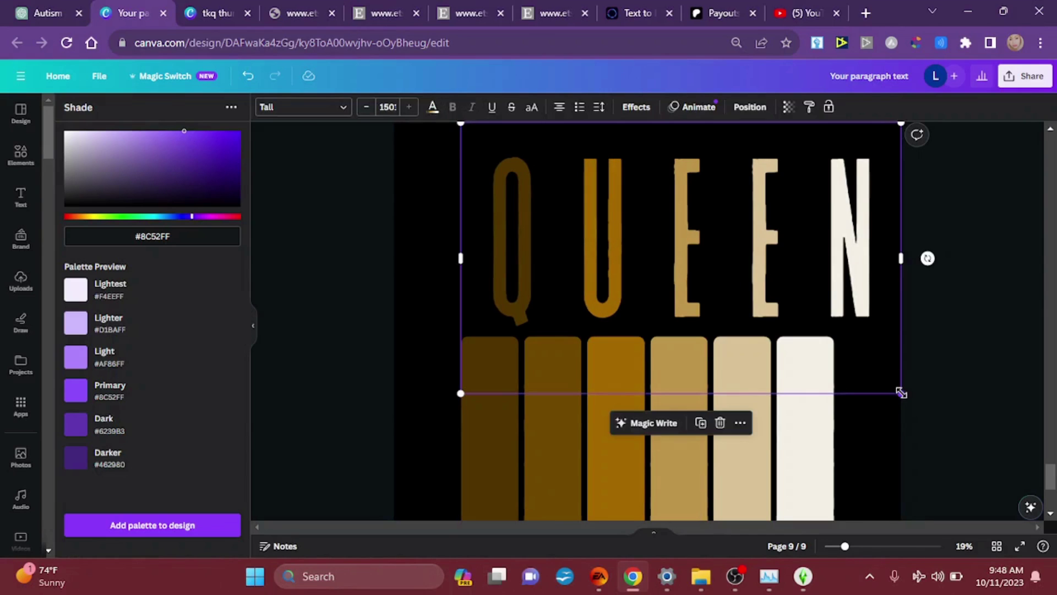
{"action": "left_click_drag", "start_coordinate": [899, 389], "coordinate": [850, 363]}
{"action": "left_click_drag", "start_coordinate": [762, 196], "coordinate": [751, 217]}
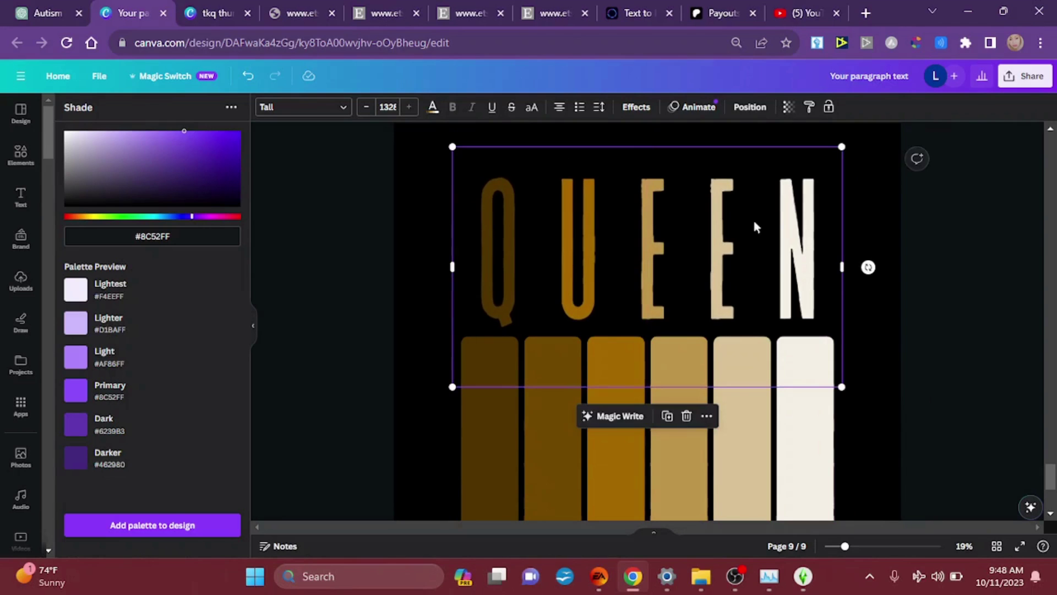
{"action": "left_click", "coordinate": [877, 420]}
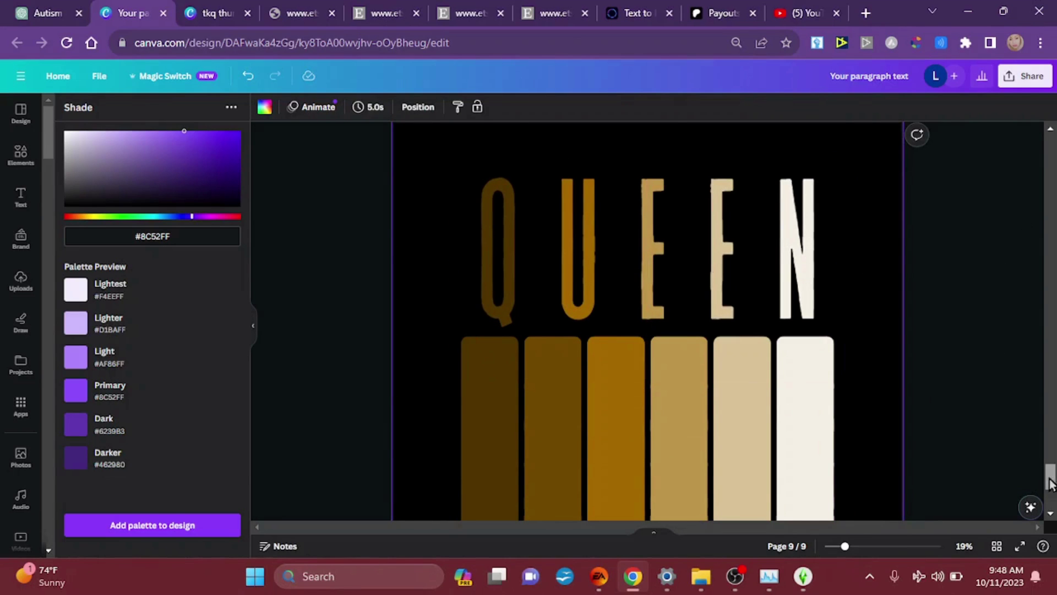
Move the portrait up over the color bars, enlarge it to about twice its size, and remove its background
{"action": "left_click_drag", "start_coordinate": [1050, 478], "coordinate": [1049, 493]}
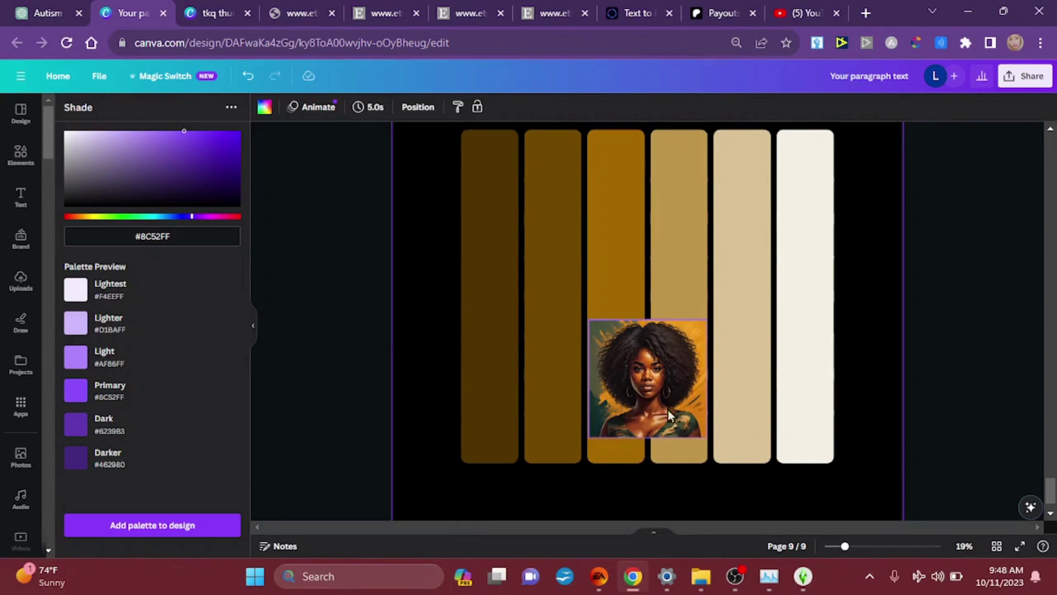
{"action": "left_click", "coordinate": [653, 392]}
{"action": "left_click_drag", "start_coordinate": [653, 392], "coordinate": [652, 268]}
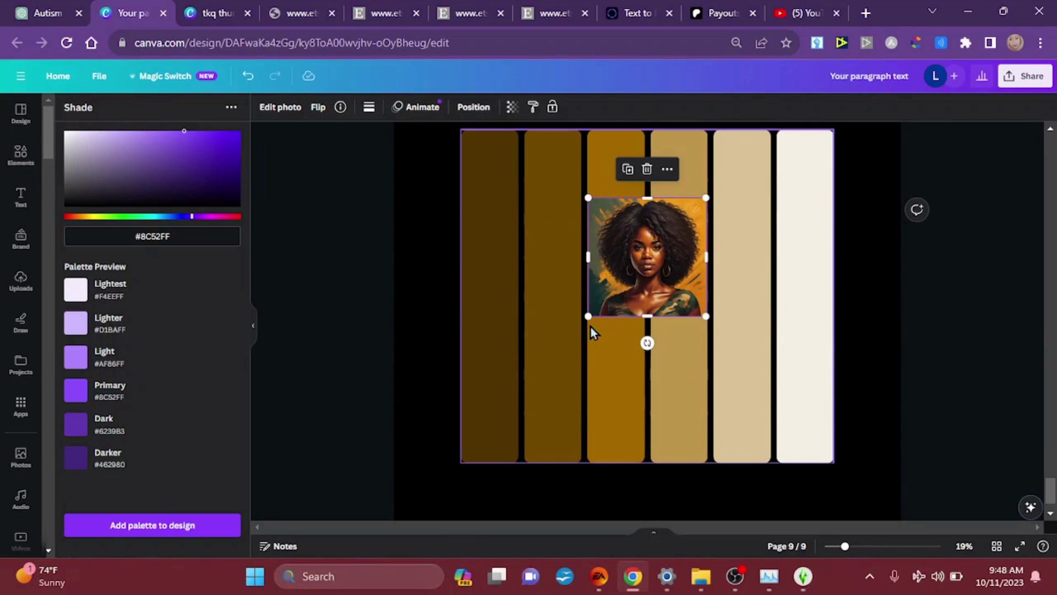
{"action": "left_click_drag", "start_coordinate": [588, 316], "coordinate": [489, 488]}
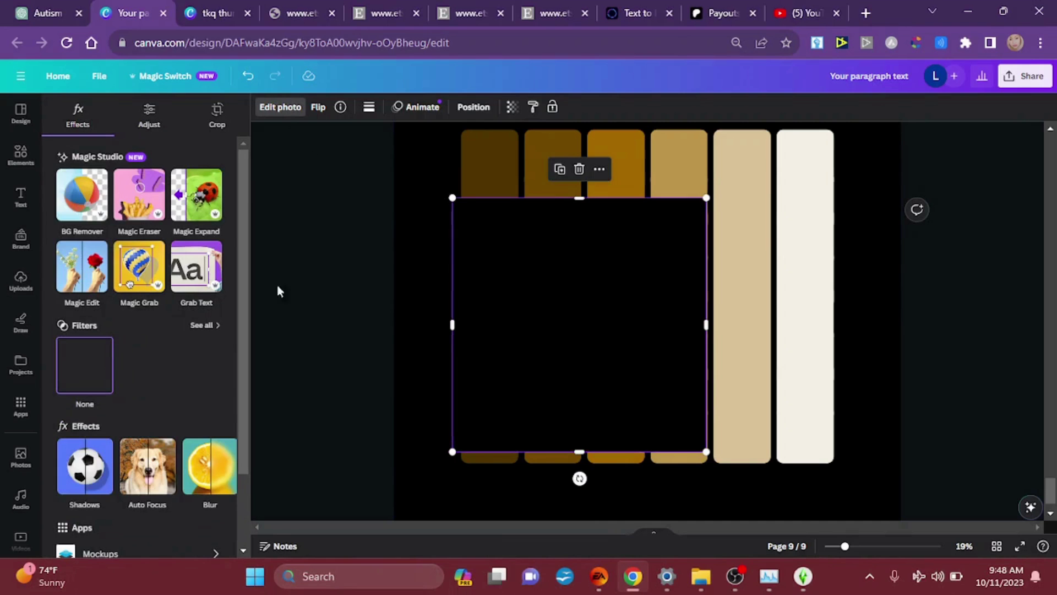
{"action": "left_click", "coordinate": [82, 201]}
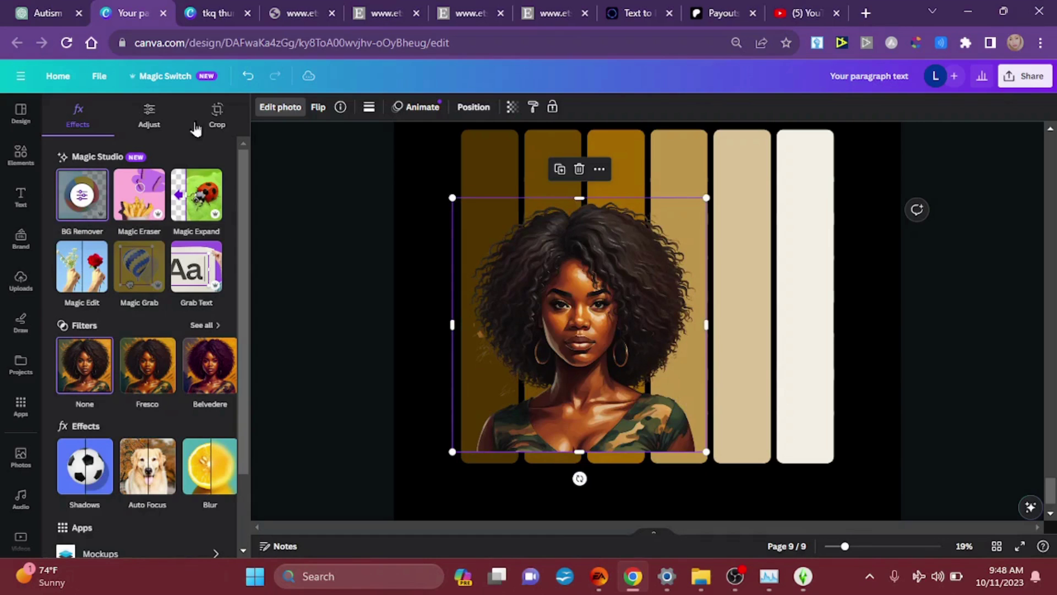
Enlarge the cut-out portrait further and center it on the color bars with its lower edge aligned to theirs
{"action": "left_click_drag", "start_coordinate": [583, 322], "coordinate": [716, 326]}
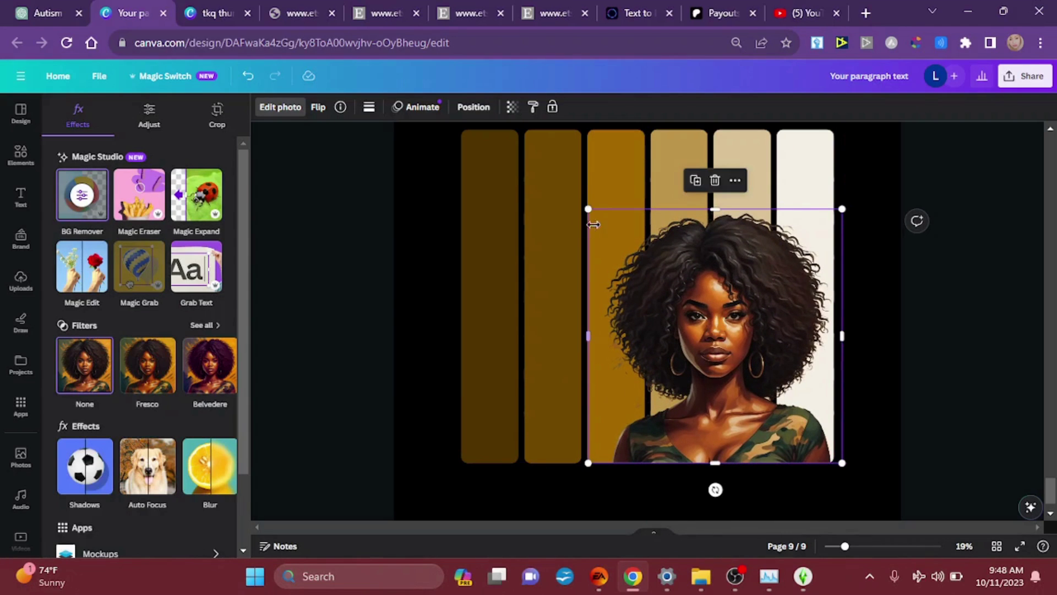
{"action": "left_click_drag", "start_coordinate": [530, 187], "coordinate": [488, 168]}
{"action": "left_click_drag", "start_coordinate": [733, 366], "coordinate": [706, 372]}
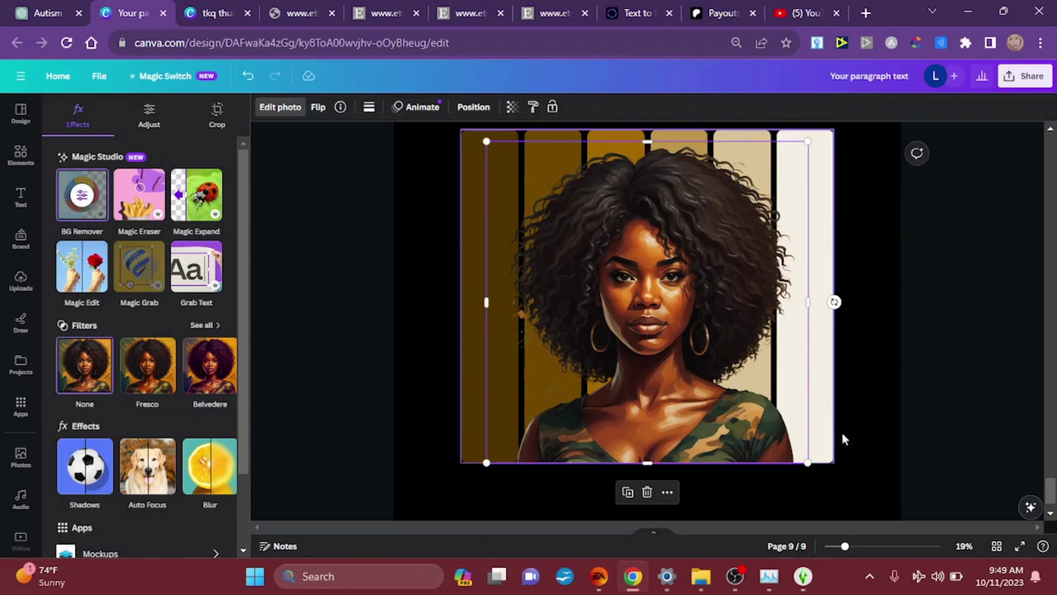
{"action": "left_click", "coordinate": [863, 478]}
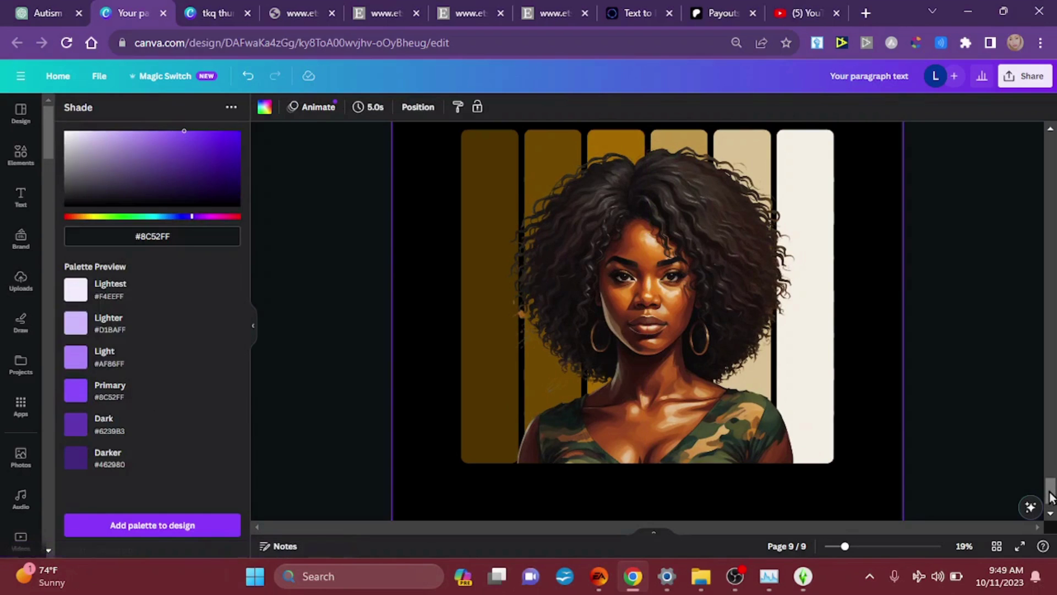
Review the whole page at 12% zoom and remove the portrait from the color bars
{"action": "left_click_drag", "start_coordinate": [1050, 495], "coordinate": [1049, 487]}
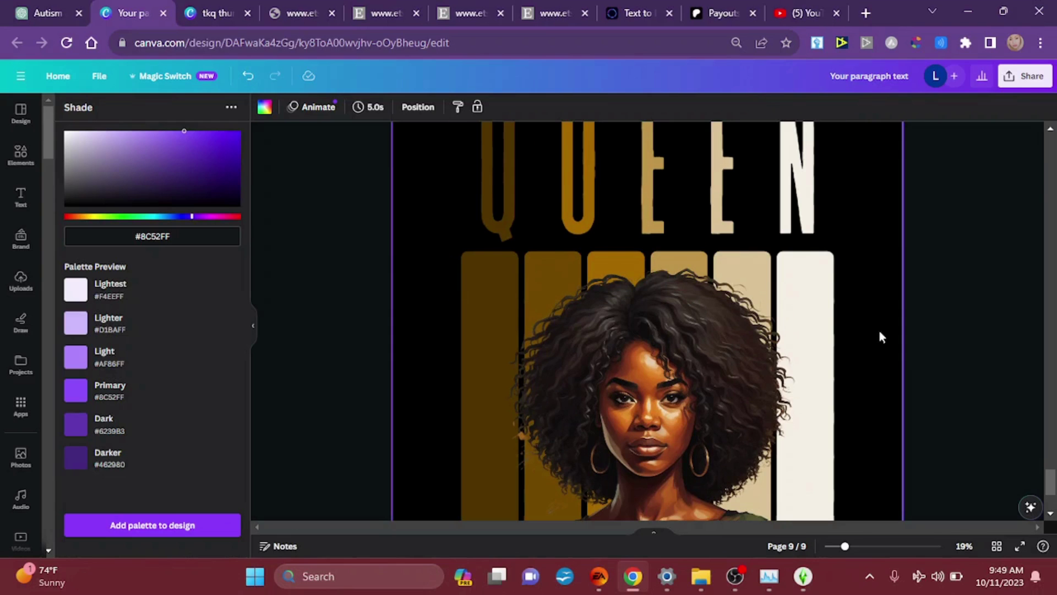
{"action": "scroll", "coordinate": [878, 330], "scroll_direction": "down", "scroll_amount": 3}
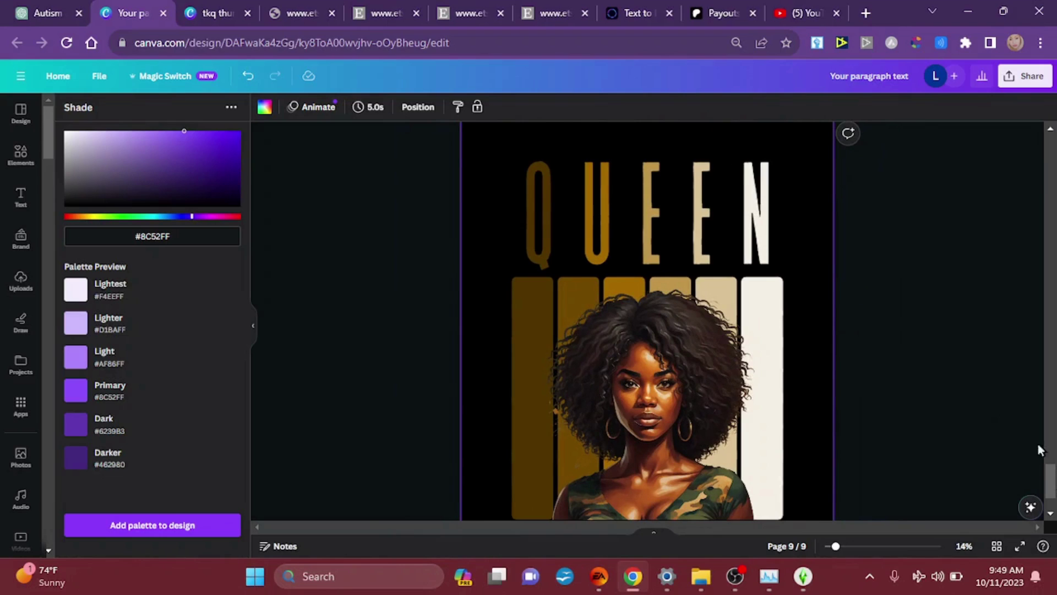
{"action": "left_click", "coordinate": [911, 462]}
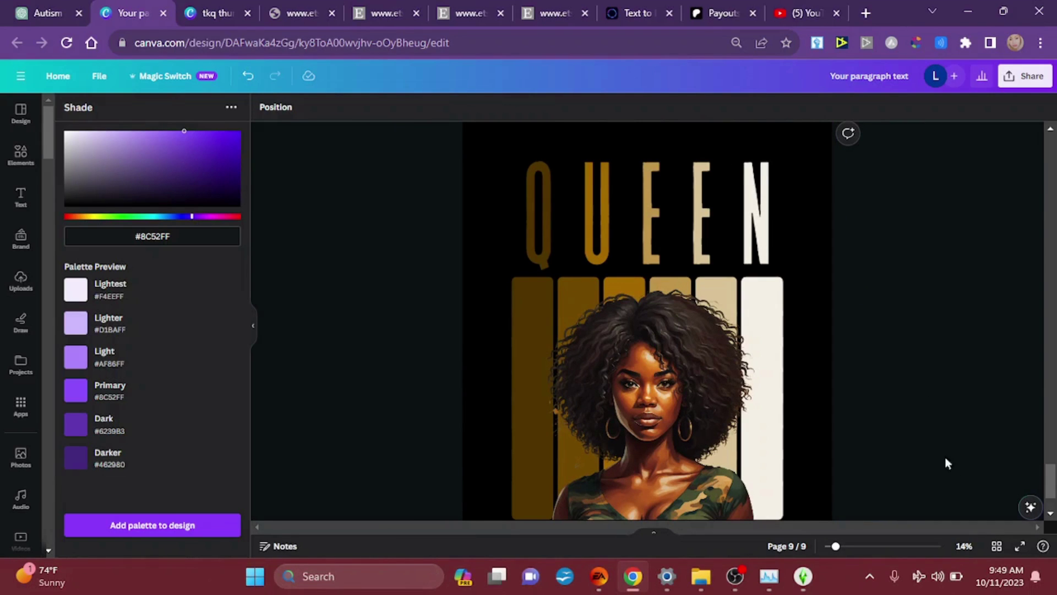
{"action": "scroll", "coordinate": [931, 458], "scroll_direction": "down", "scroll_amount": 2}
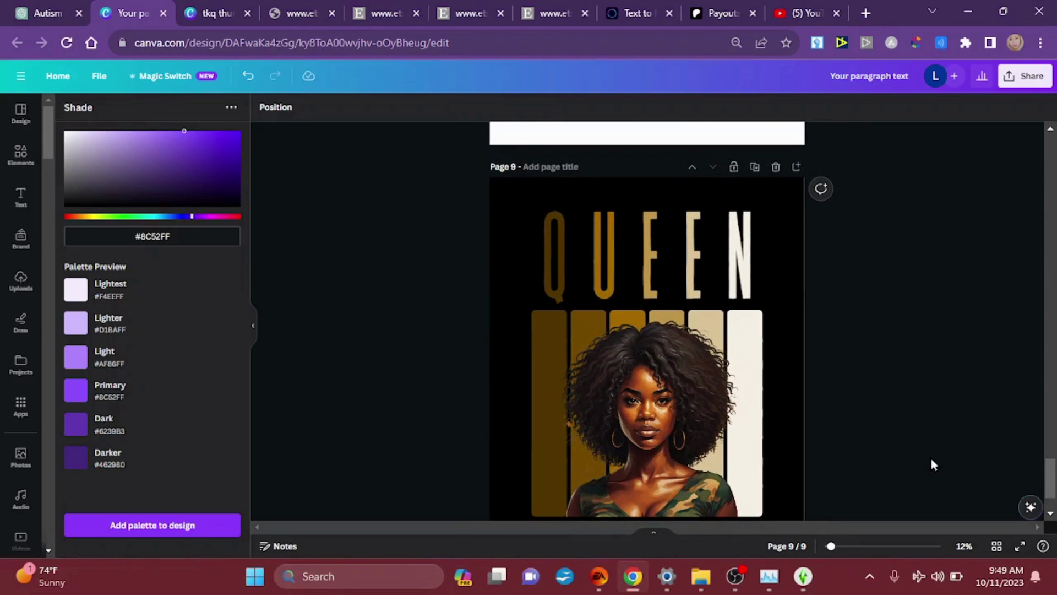
{"action": "scroll", "coordinate": [1050, 514], "scroll_direction": "down", "scroll_amount": 1}
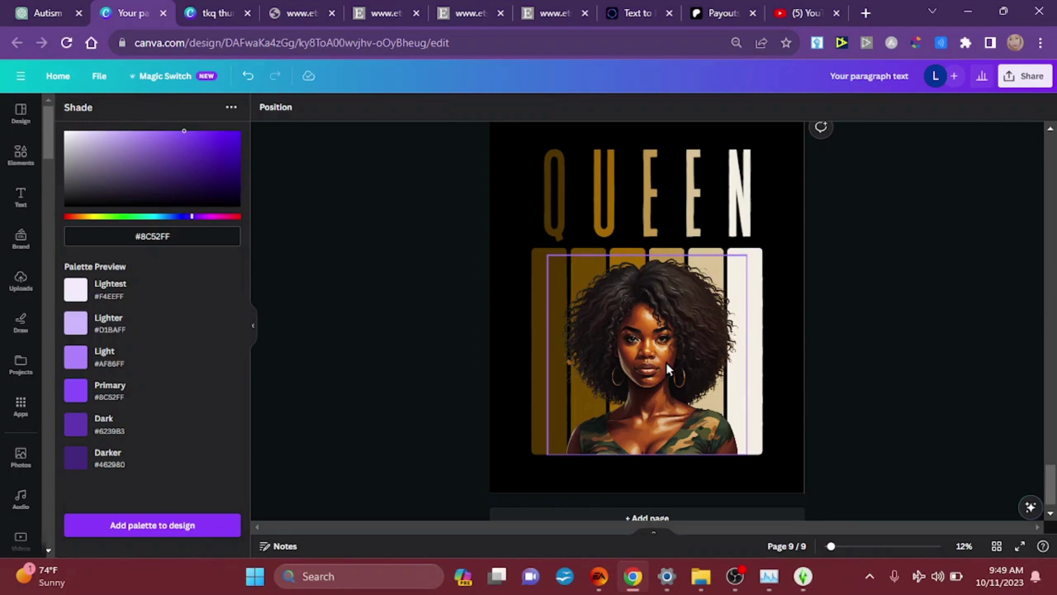
{"action": "key", "text": "ctrl+z"}
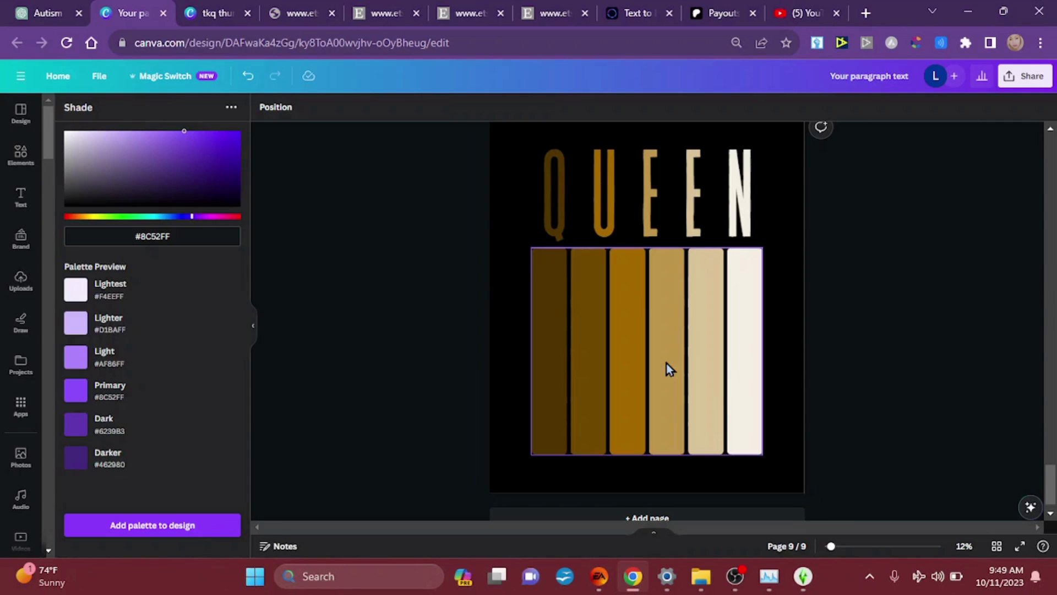